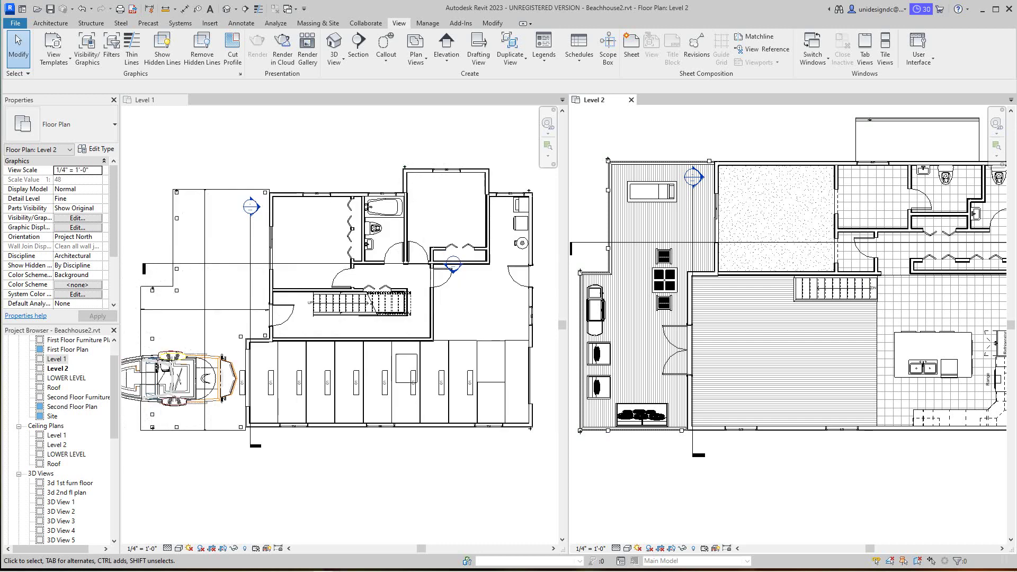
# Step: Examine the room layouts of the Level 1 and Level 2 floor plans side by side
pyautogui.click(470, 372)
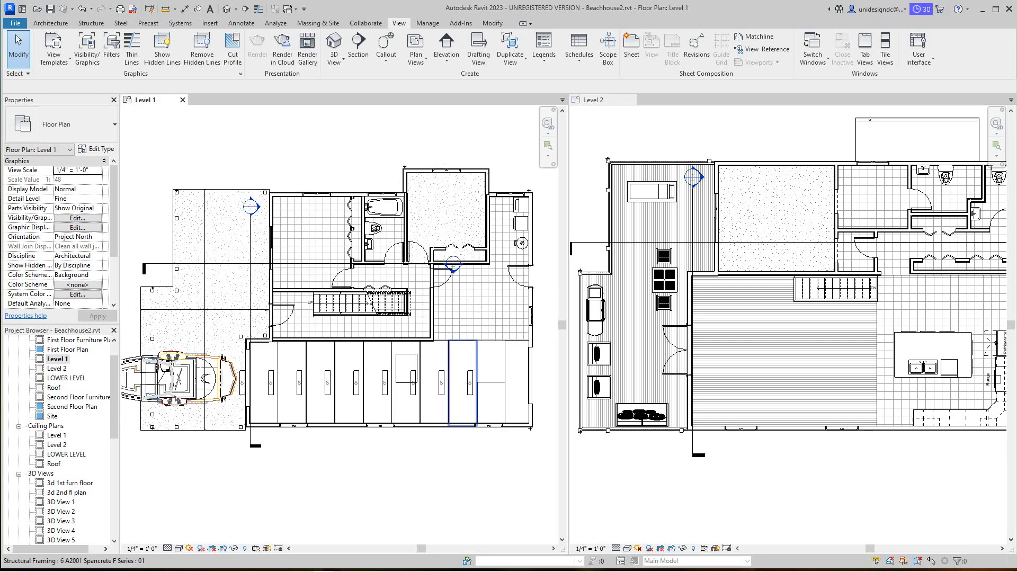
pyautogui.moveTo(441, 383); pyautogui.dragTo(449, 429, button='middle')
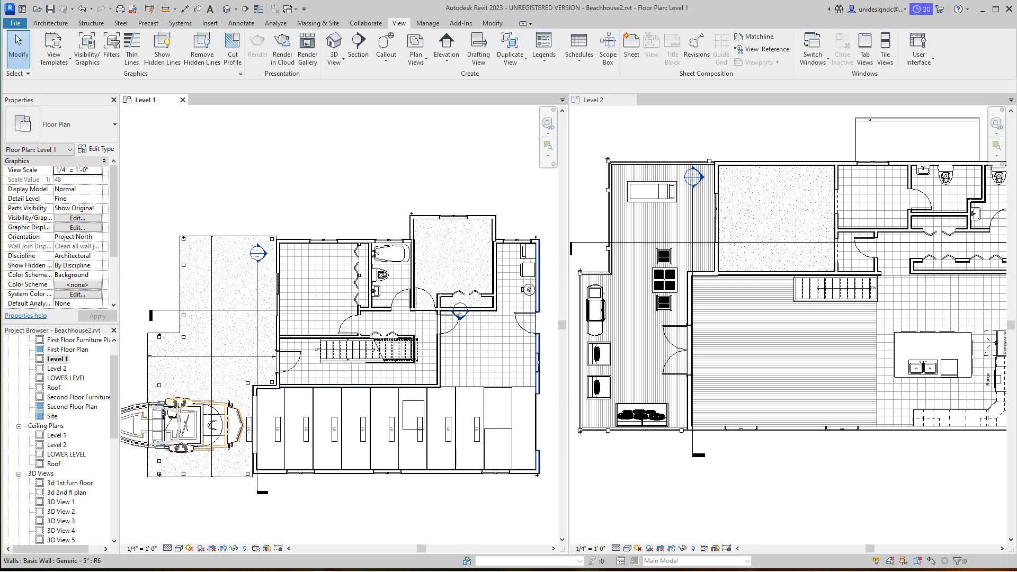
pyautogui.click(692, 323)
pyautogui.scroll(-1, 457, 323)
pyautogui.scroll(-1, 458, 323)
pyautogui.scroll(-1, 428, 287)
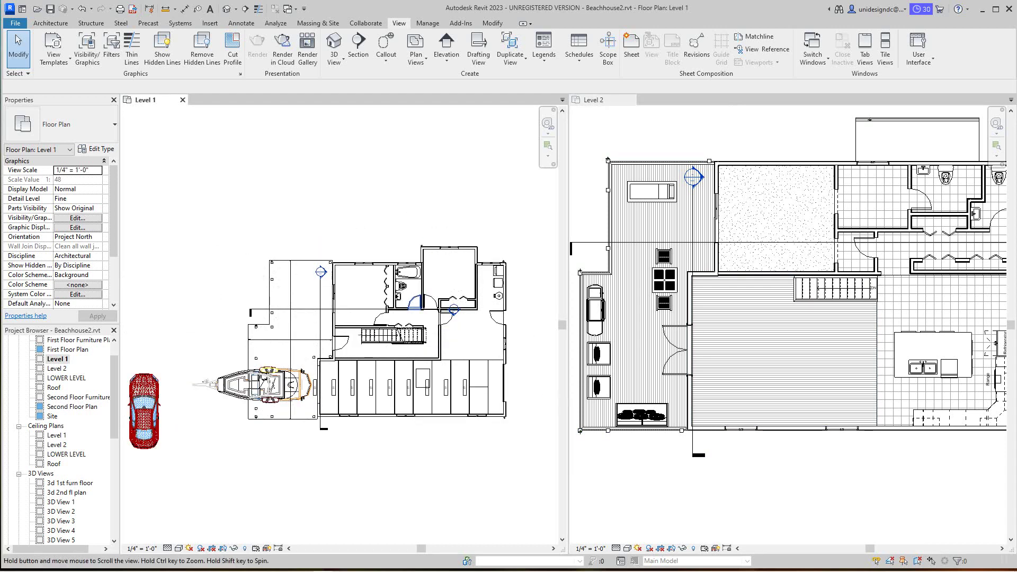
pyautogui.moveTo(428, 287); pyautogui.dragTo(382, 235, button='middle')
pyautogui.scroll(1, 285, 188)
pyautogui.scroll(2, 272, 197)
pyautogui.moveTo(271, 197); pyautogui.dragTo(208, 162, button='middle')
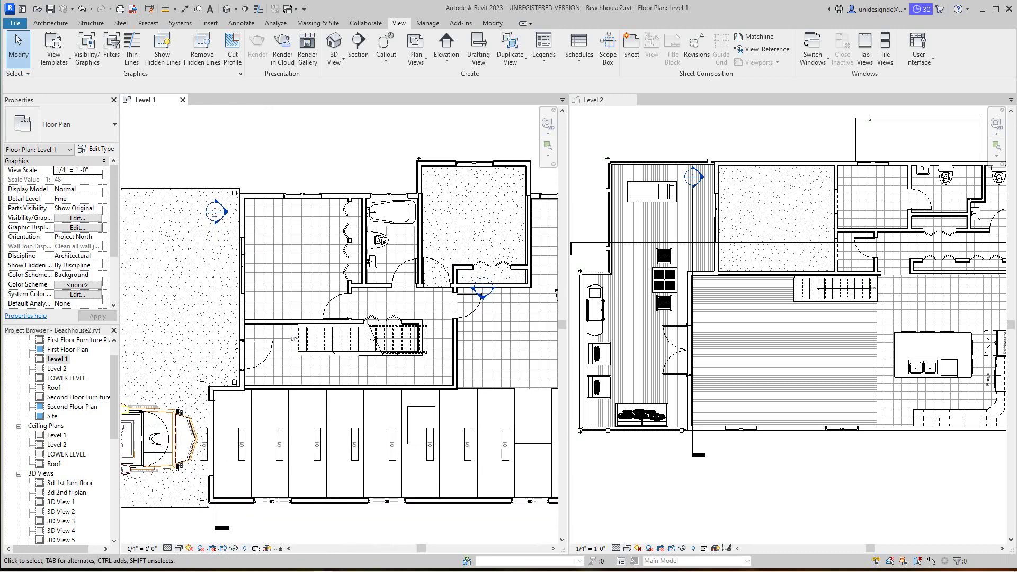
pyautogui.scroll(-1, 707, 275)
pyautogui.click(707, 275)
pyautogui.scroll(-2, 830, 519)
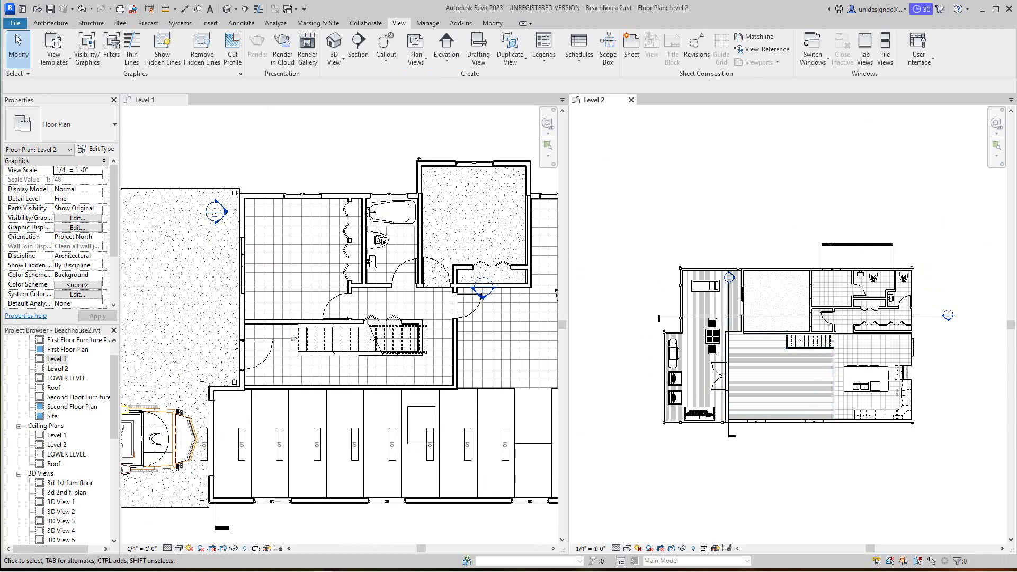
# Step: Place a tagged room in the bedroom above the staircase on the Level 1 floor plan
pyautogui.click(51, 23)
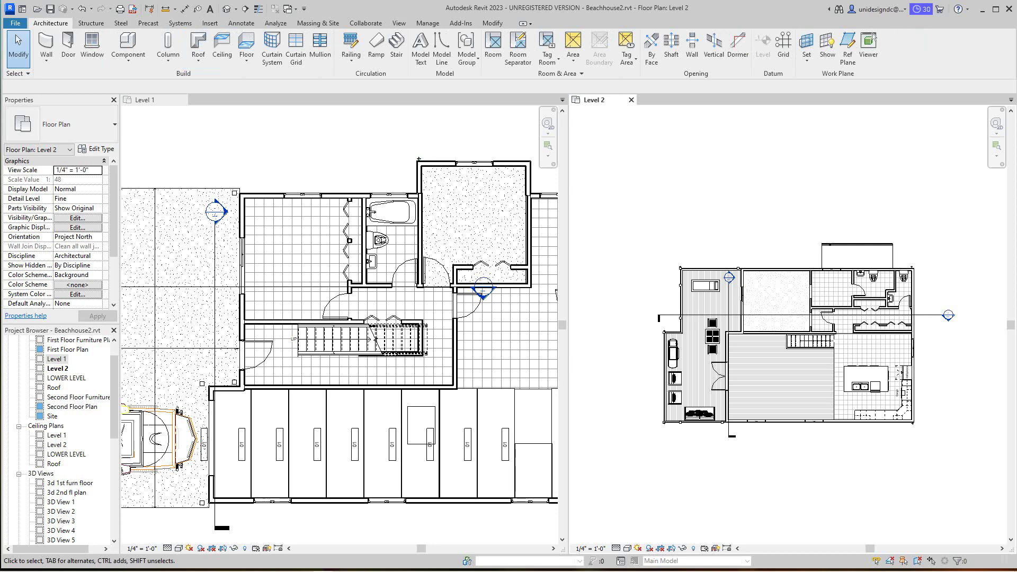
pyautogui.click(492, 45)
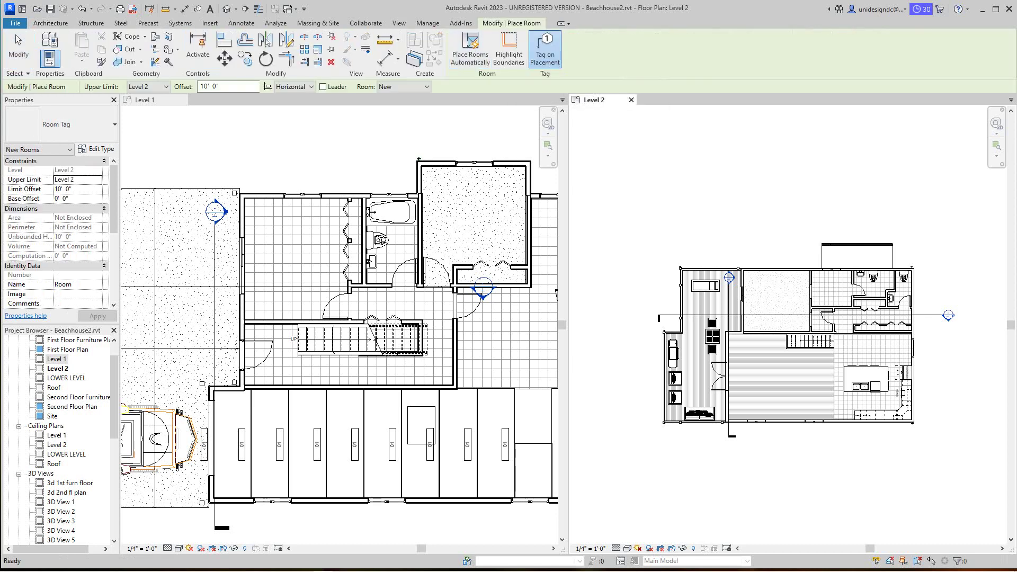
pyautogui.scroll(-2, 302, 360)
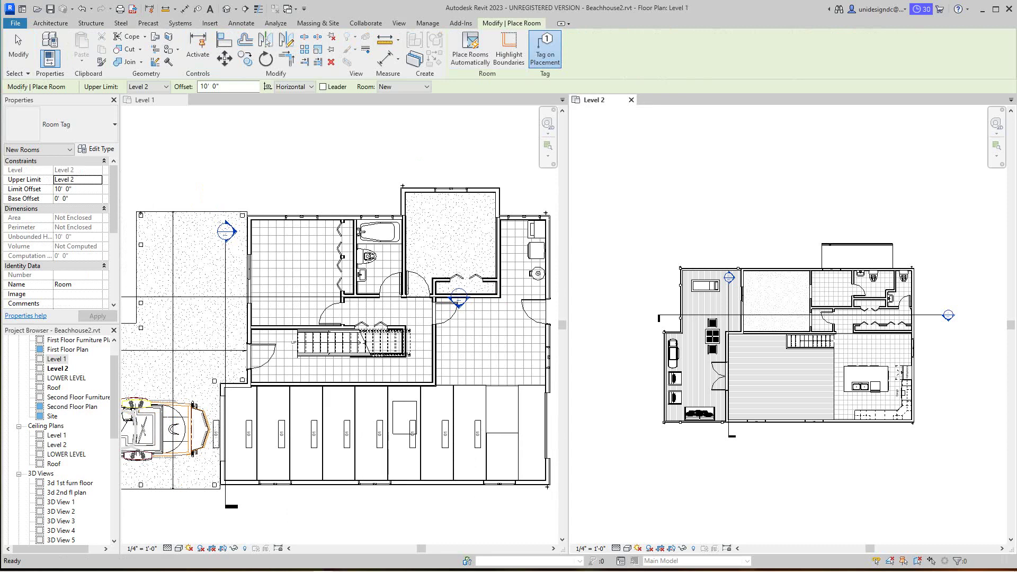
pyautogui.click(302, 259)
pyautogui.scroll(2, 300, 265)
pyautogui.scroll(-1, 298, 267)
pyautogui.scroll(2, 298, 270)
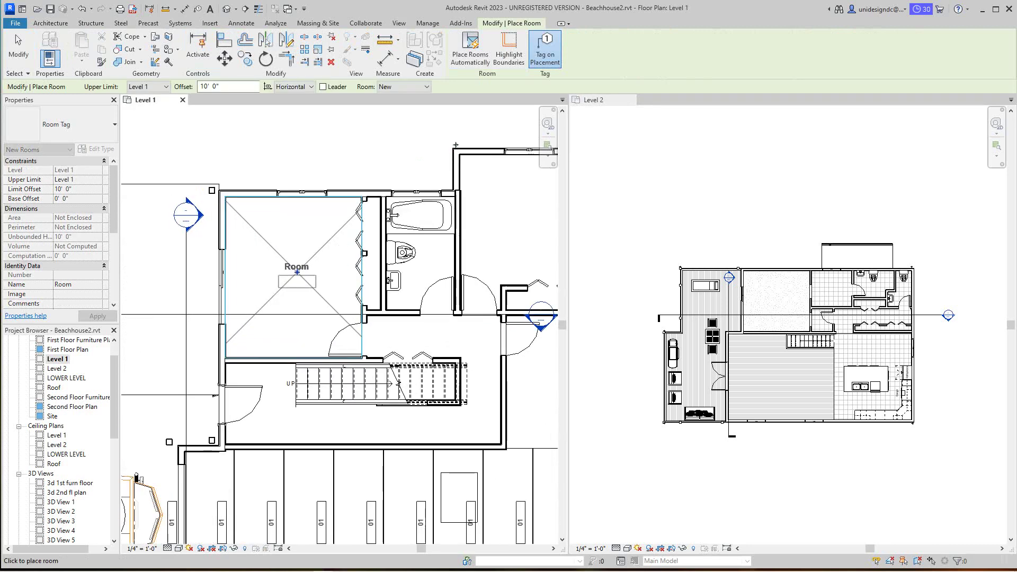
pyautogui.scroll(-2, 293, 382)
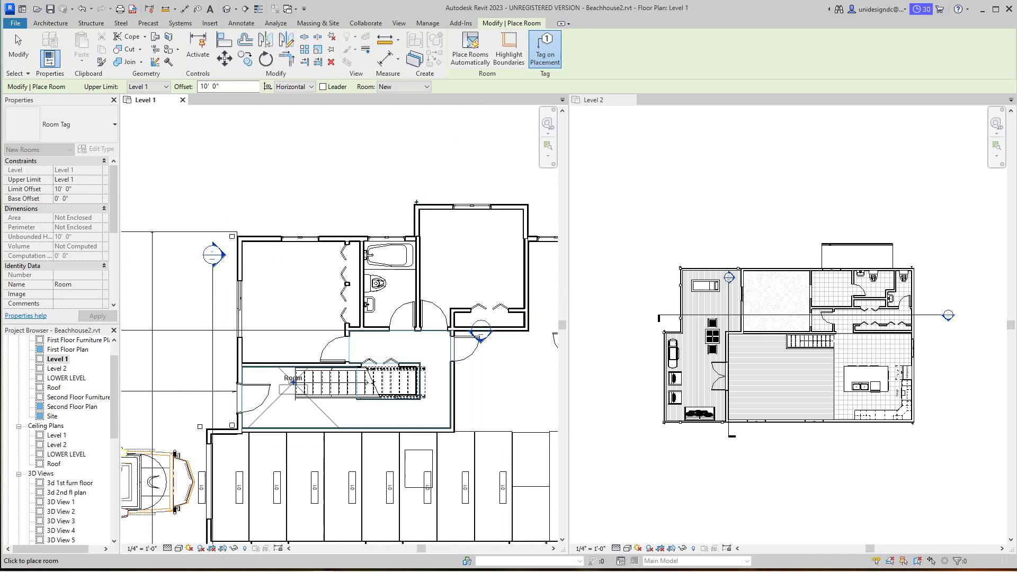
pyautogui.scroll(1, 338, 388)
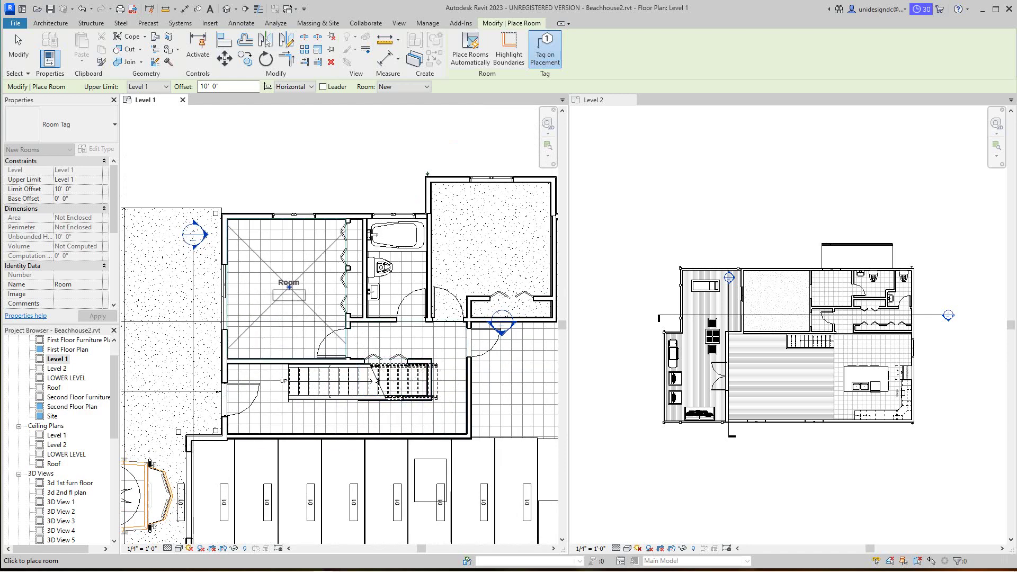
pyautogui.click(289, 286)
pyautogui.scroll(4, 289, 287)
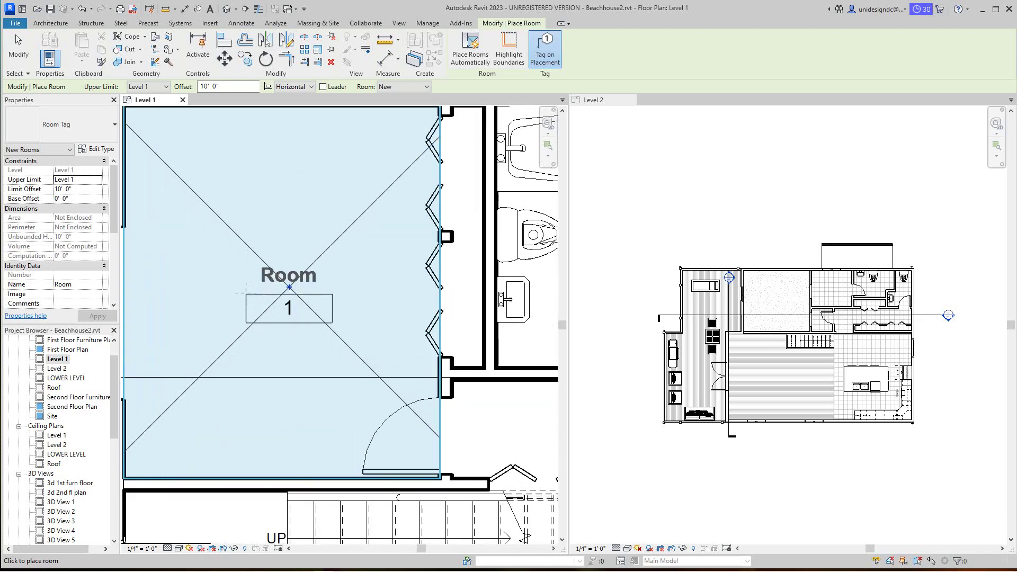
pyautogui.press('Escape')
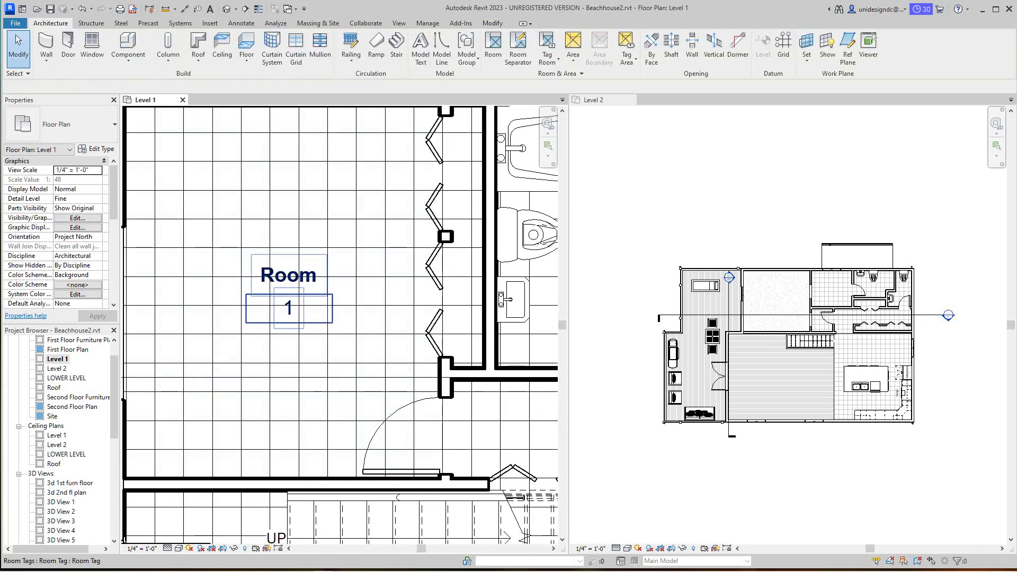
# Step: Name the newly placed room Bedroom 1 and set its number to 100
pyautogui.doubleClick(289, 277)
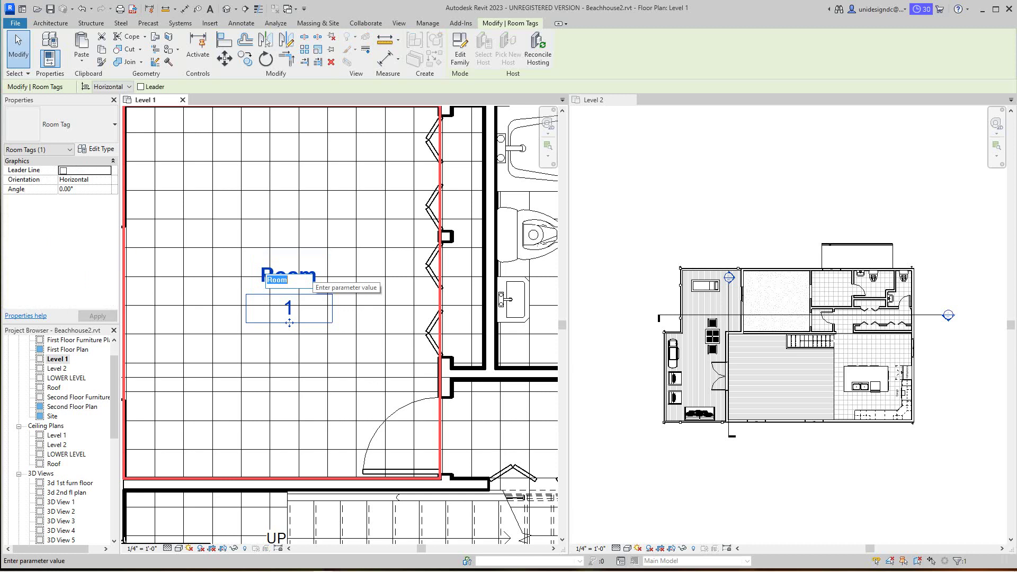
pyautogui.write('B')
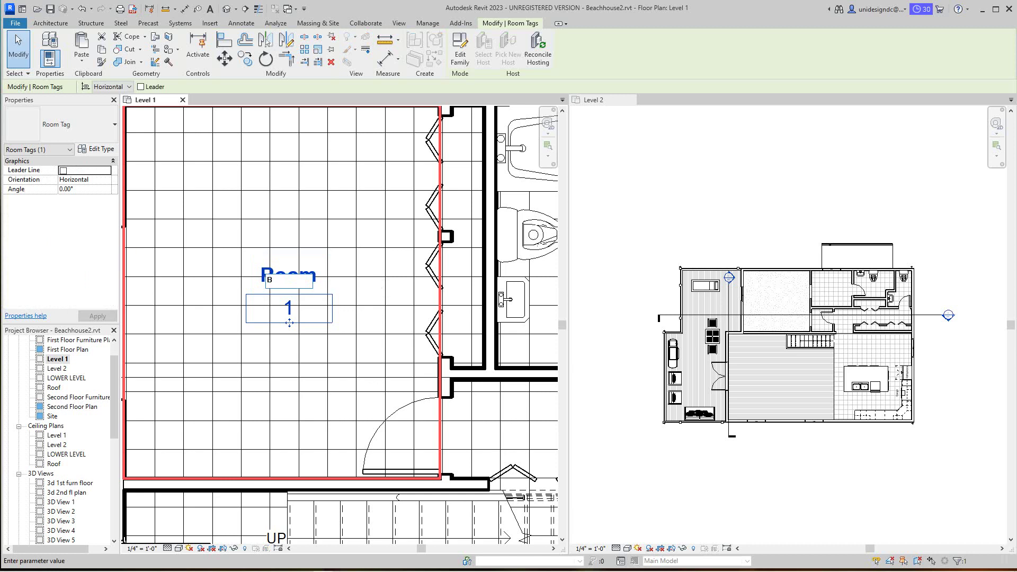
pyautogui.write('edroom 1')
pyautogui.press('Return')
pyautogui.click(289, 321)
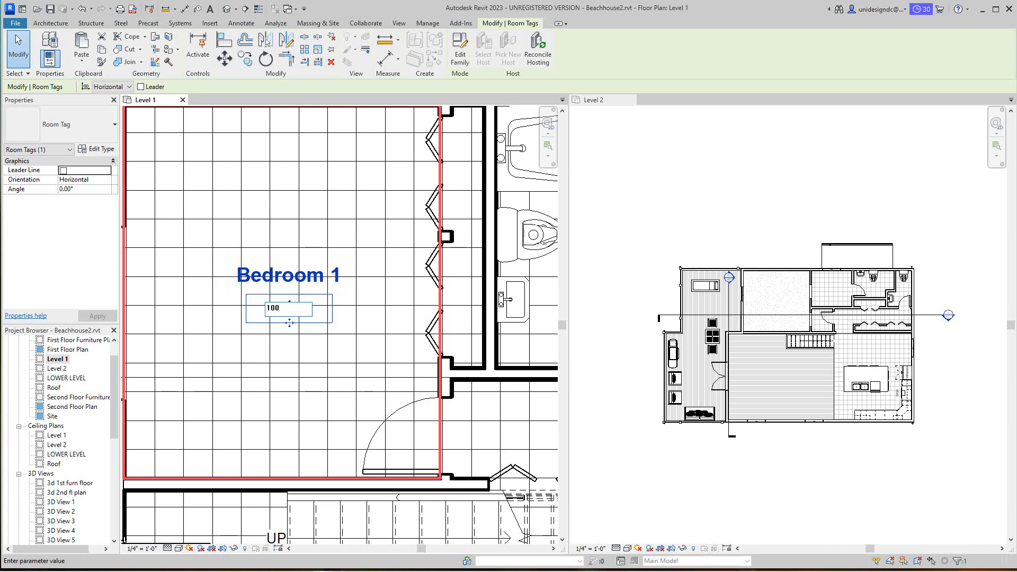
pyautogui.write('100')
pyautogui.press('Return')
# Step: Place a tagged room in the bathroom next to Bedroom 1 on Level 1
pyautogui.scroll(-5, 275, 334)
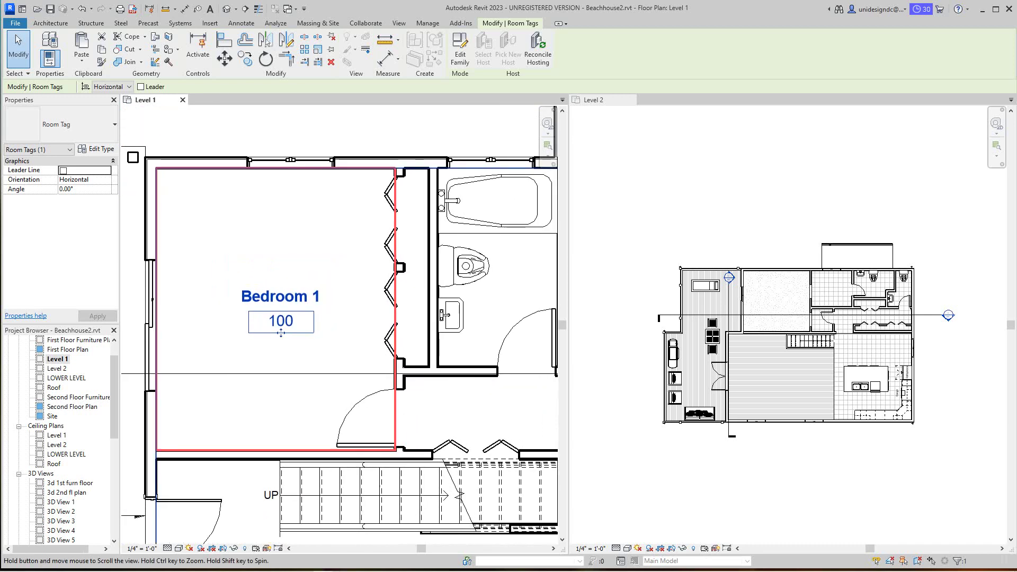
pyautogui.scroll(-1, 390, 326)
pyautogui.scroll(3, 390, 326)
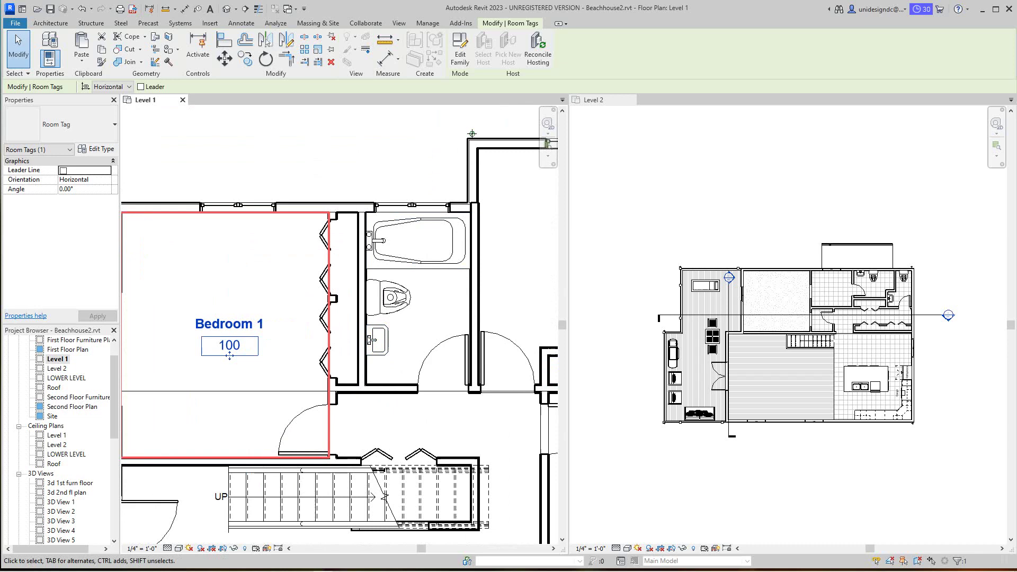
pyautogui.click(350, 142)
pyautogui.scroll(-2, 351, 143)
pyautogui.moveTo(351, 143); pyautogui.dragTo(330, 199, button='middle')
pyautogui.scroll(1, 330, 198)
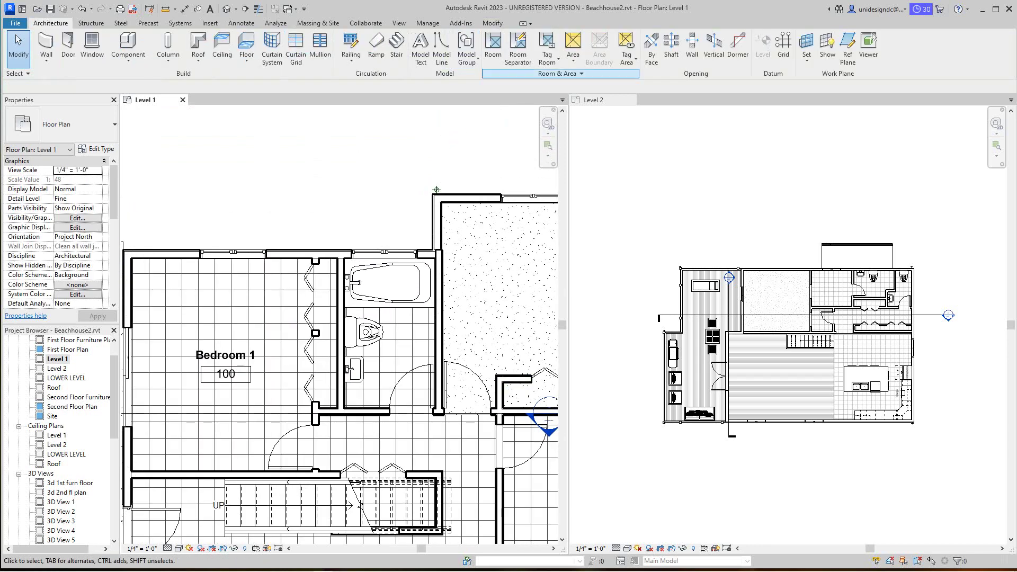
pyautogui.click(493, 49)
pyautogui.click(493, 48)
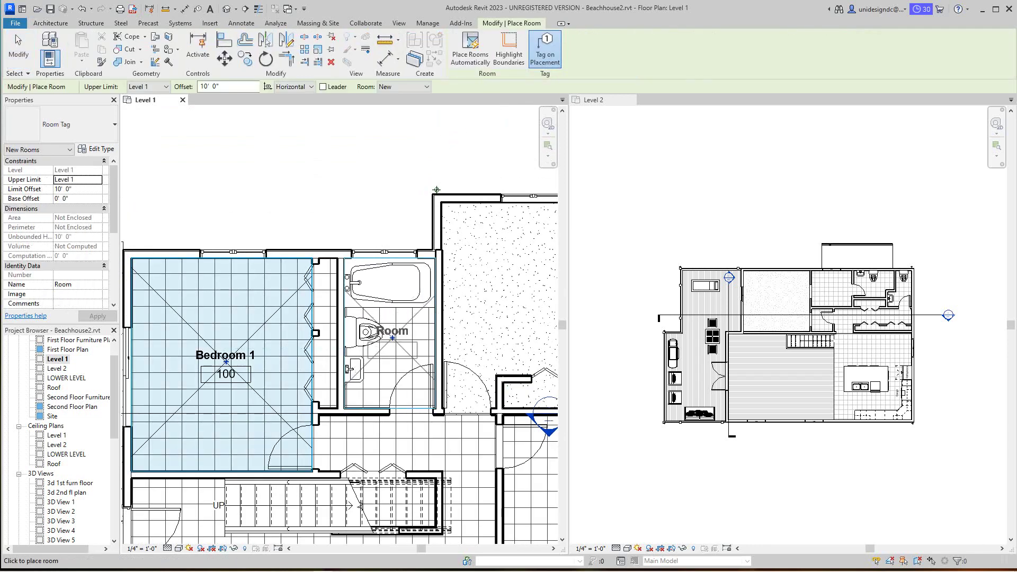
pyautogui.scroll(2, 391, 337)
pyautogui.moveTo(391, 337); pyautogui.dragTo(367, 267, button='middle')
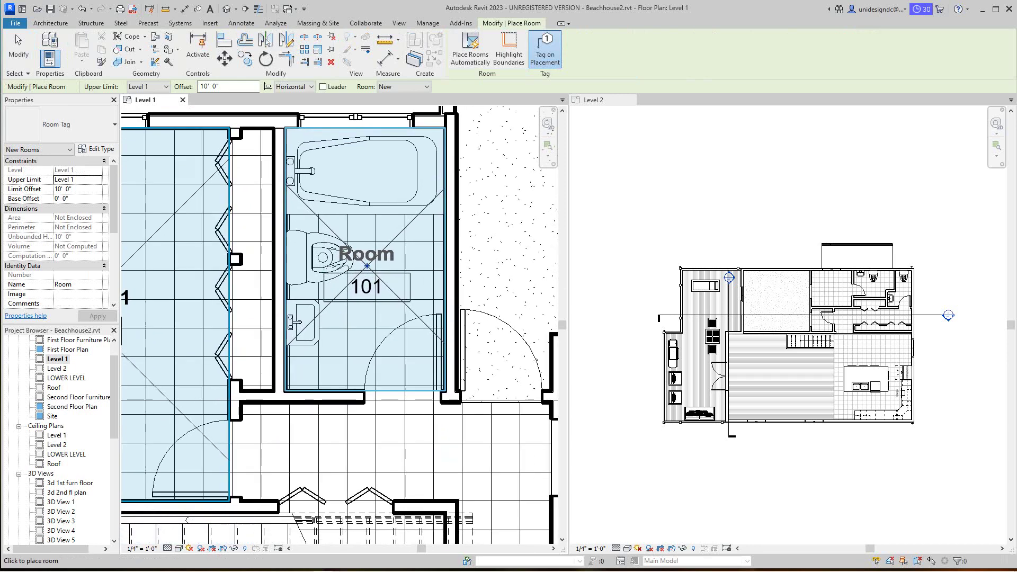
pyautogui.click(366, 267)
pyautogui.press('Escape')
# Step: Rename the bathroom's room tag as Bath 1
pyautogui.doubleClick(346, 251)
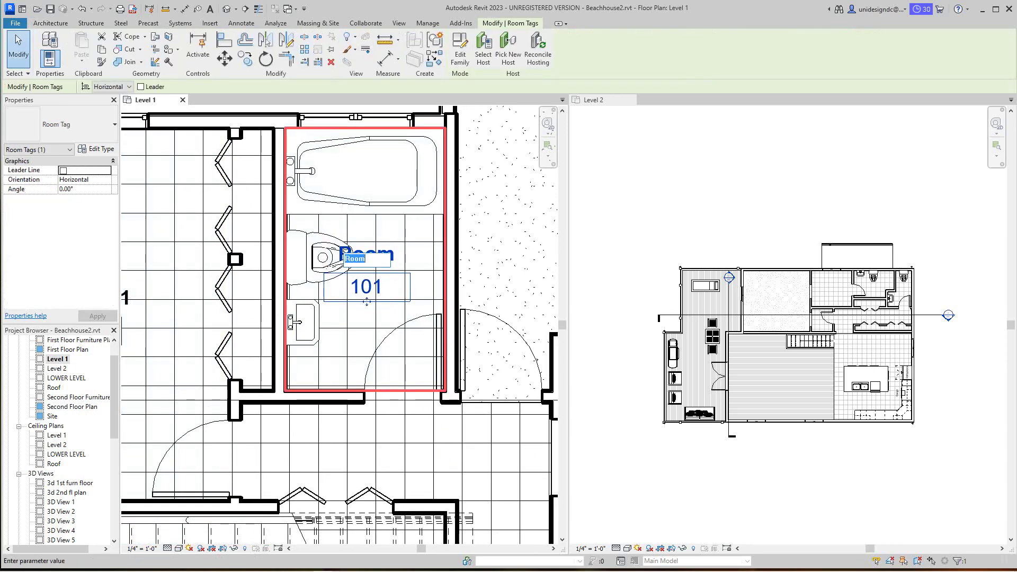
pyautogui.scroll(-2, 366, 302)
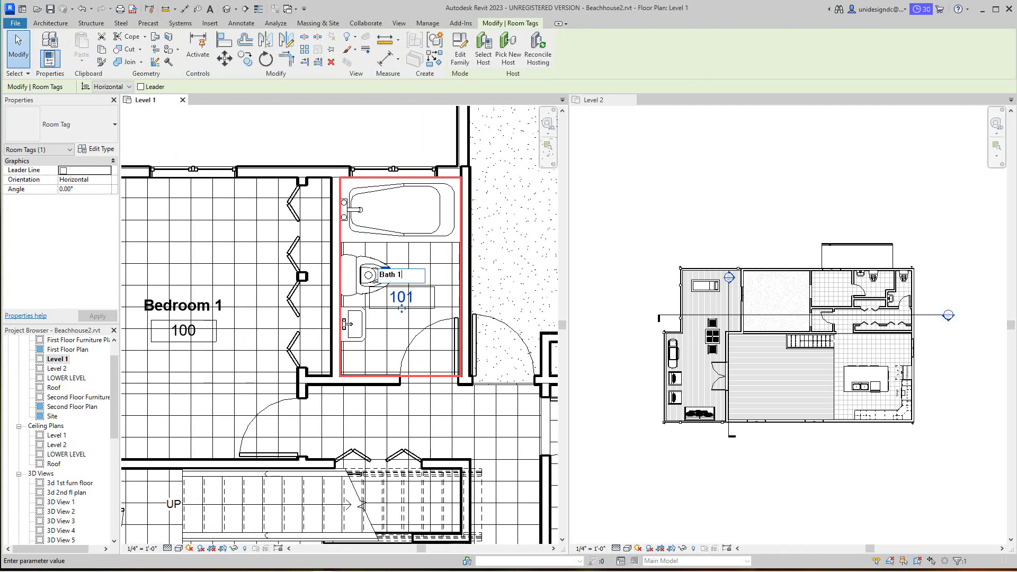
pyautogui.press('Return')
pyautogui.press('Escape')
# Step: Place a tagged room in the carpeted bedroom next to Bath 1
pyautogui.scroll(-5, 394, 304)
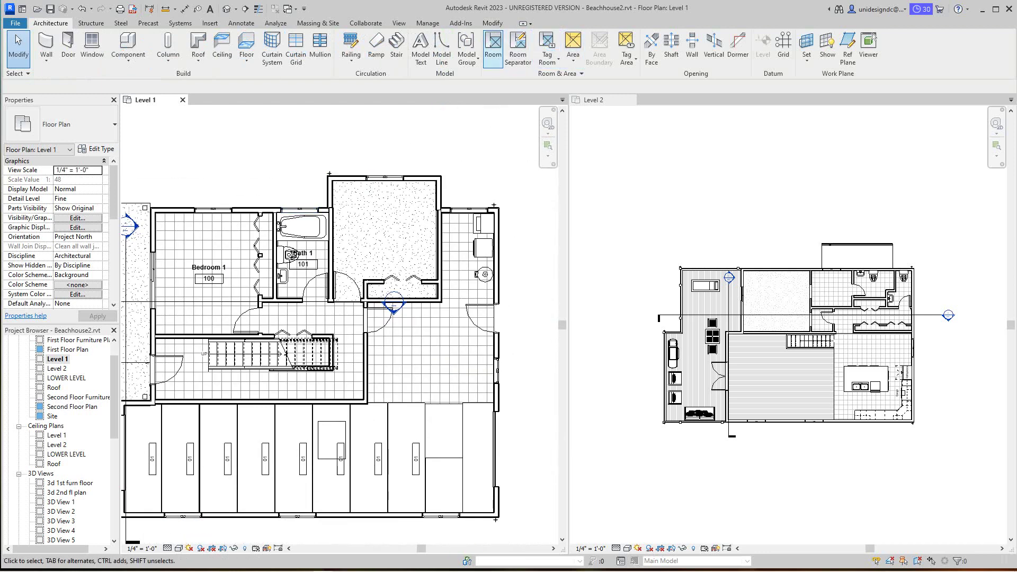
pyautogui.click(493, 45)
pyautogui.scroll(3, 392, 244)
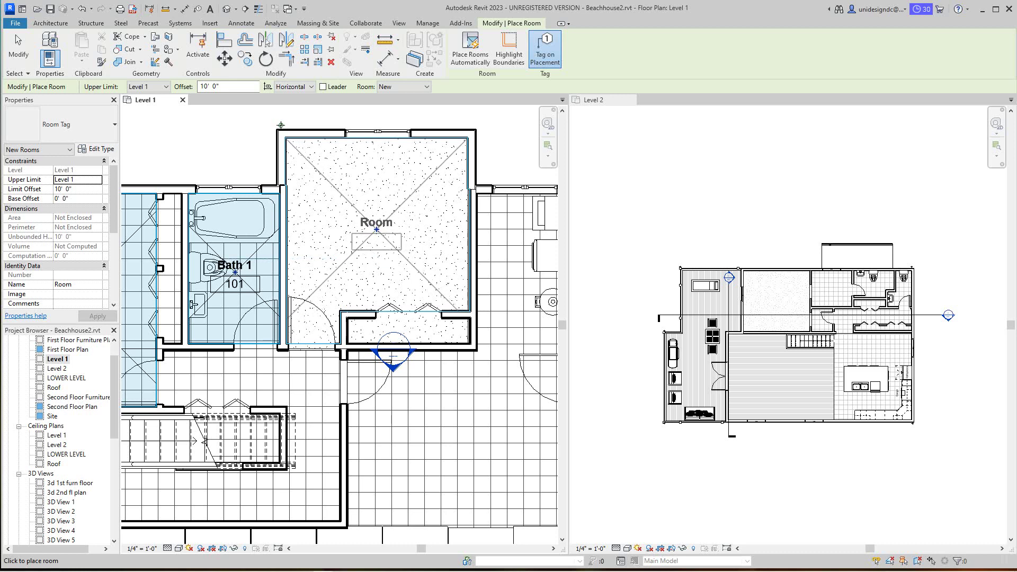
pyautogui.scroll(-5, 392, 239)
pyautogui.scroll(3, 376, 229)
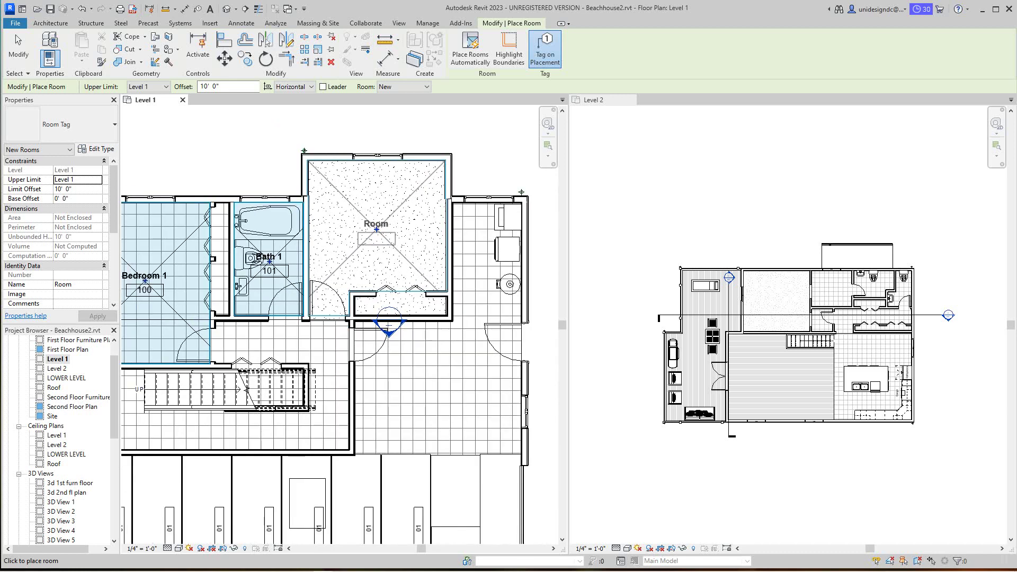
pyautogui.click(376, 230)
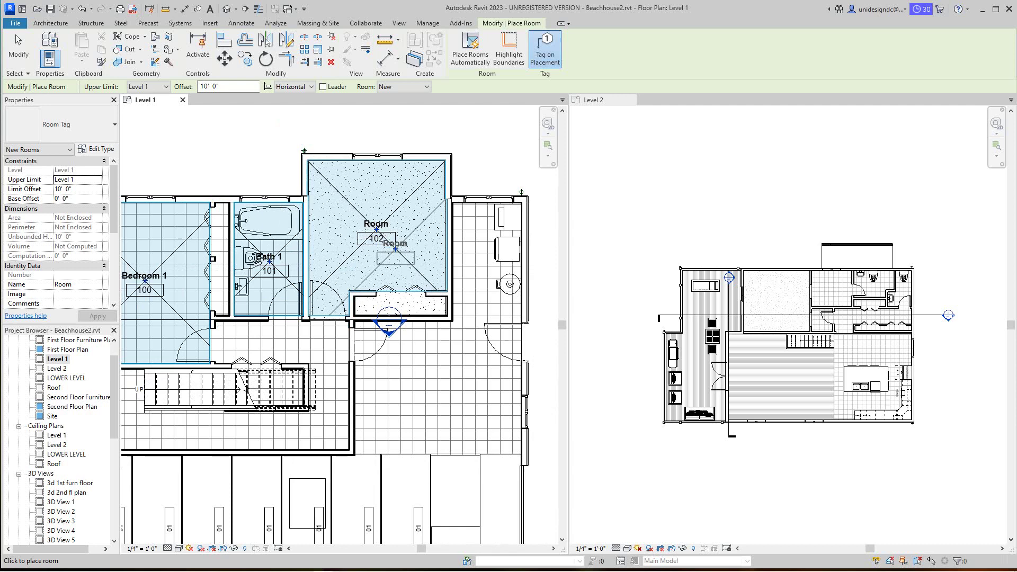
pyautogui.press('Escape')
pyautogui.press('Escape')
# Step: Rename the room next to Bath 1 as Bedroom 2
pyautogui.click(371, 223)
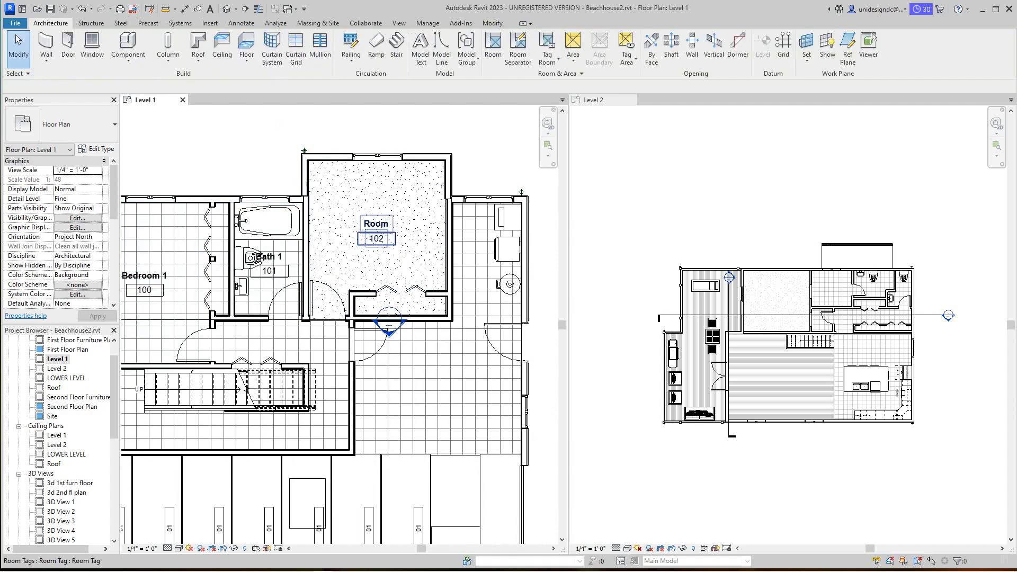
pyautogui.click(366, 222)
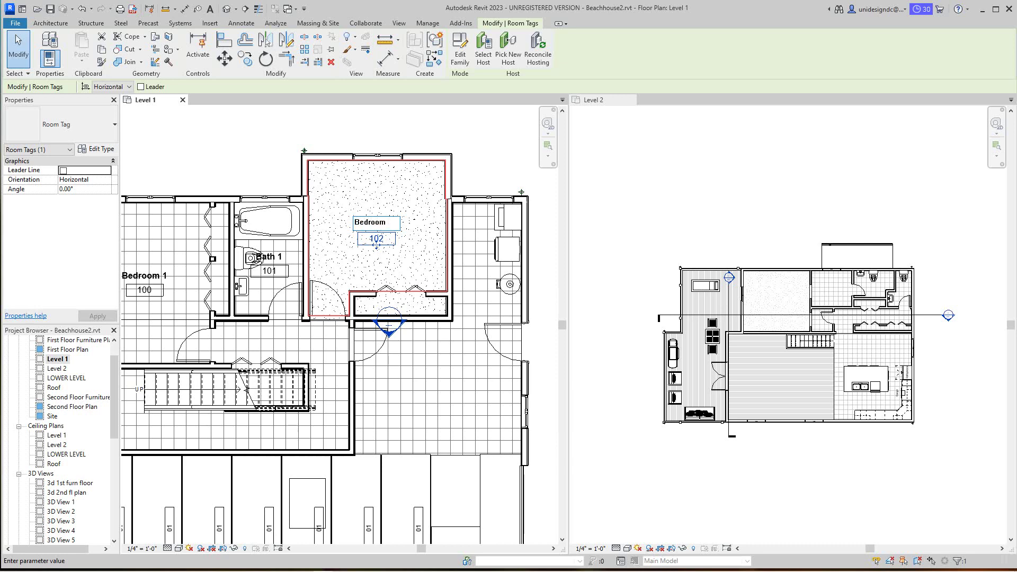
pyautogui.click(482, 157)
pyautogui.scroll(-2, 482, 156)
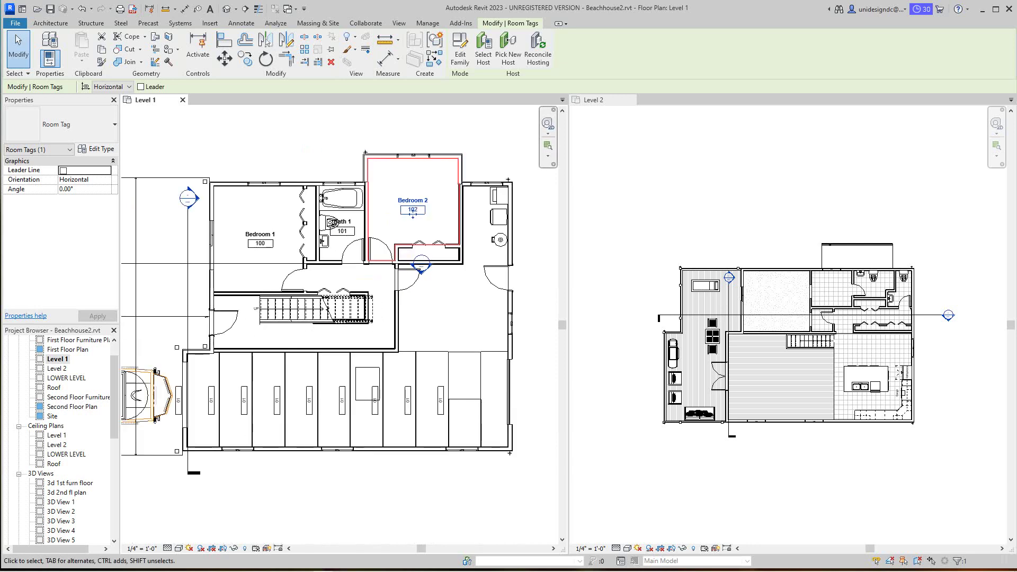
pyautogui.click(482, 157)
# Step: Draw a room separation line from Bedroom 2's outer corner across to the exterior wall, closing off the laundry area on Level 1
pyautogui.scroll(-1, 459, 210)
pyautogui.moveTo(459, 210); pyautogui.dragTo(458, 245, button='middle')
pyautogui.scroll(6, 370, 270)
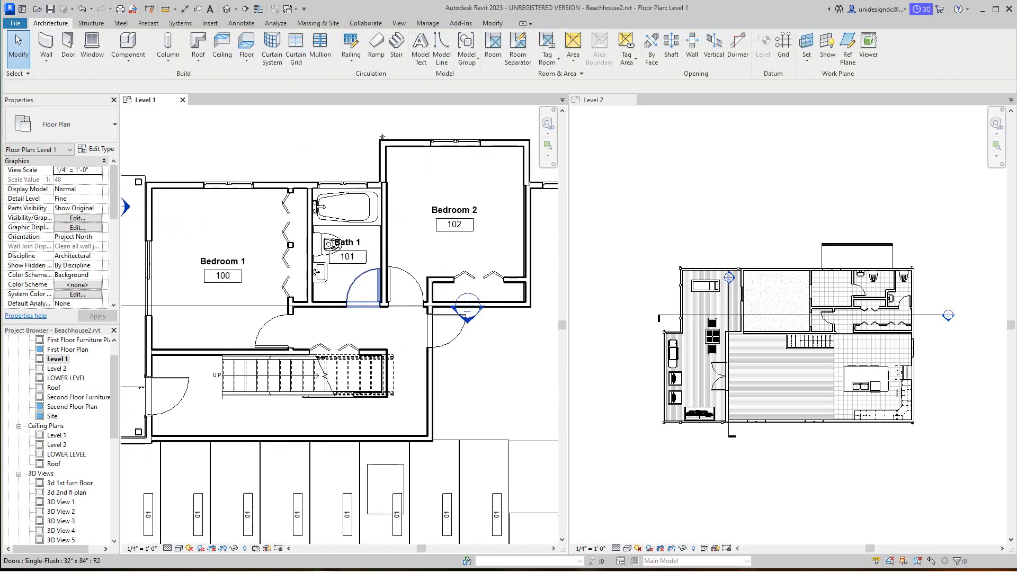
pyautogui.moveTo(385, 268); pyautogui.dragTo(332, 274, button='middle')
pyautogui.scroll(-1, 413, 296)
pyautogui.moveTo(419, 295); pyautogui.dragTo(357, 267, button='middle')
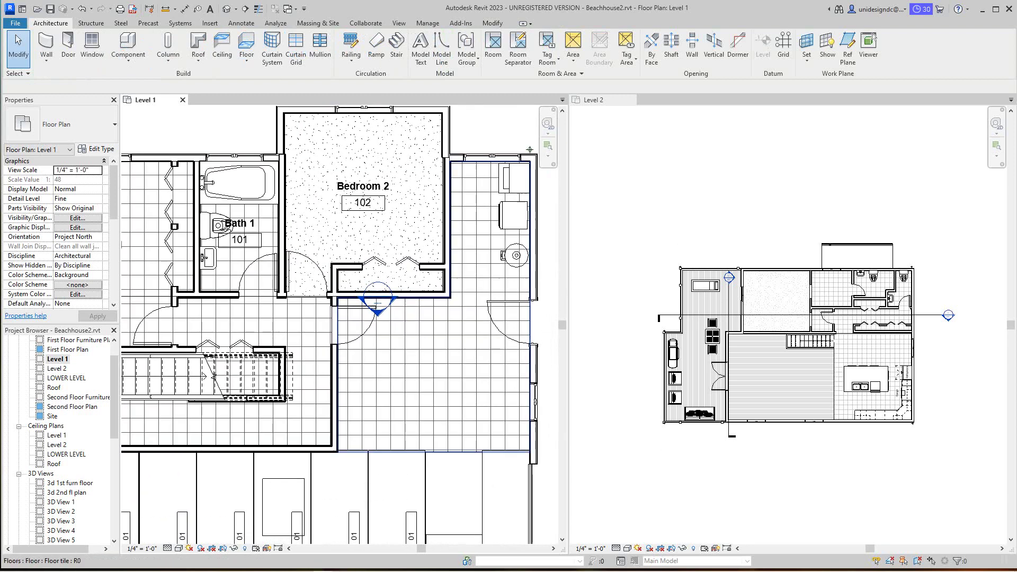
pyautogui.scroll(-1, 462, 314)
pyautogui.scroll(1, 397, 318)
pyautogui.moveTo(439, 301); pyautogui.dragTo(362, 322, button='middle')
pyautogui.scroll(1, 397, 318)
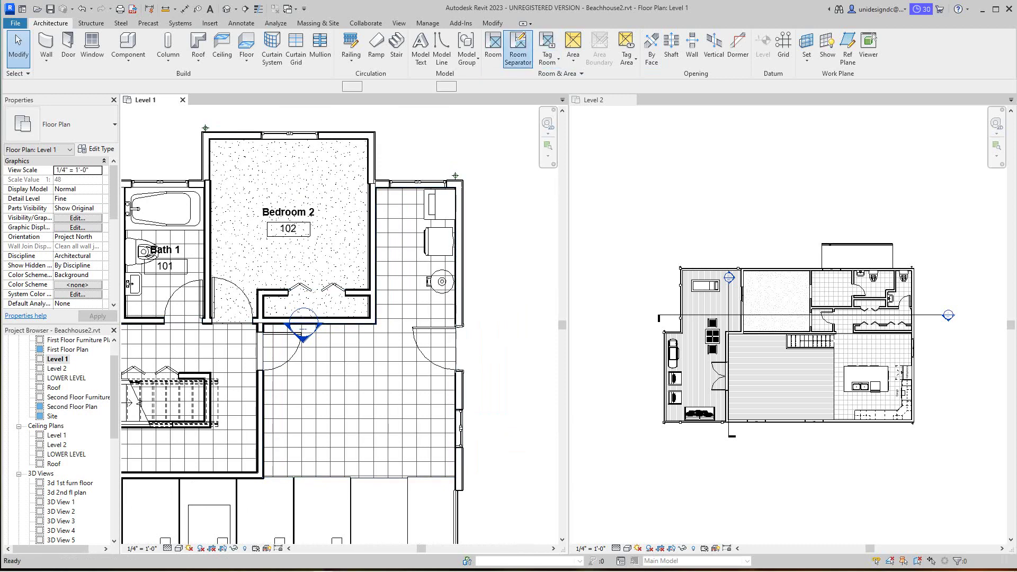
pyautogui.click(518, 47)
pyautogui.scroll(1, 380, 319)
pyautogui.scroll(2, 377, 324)
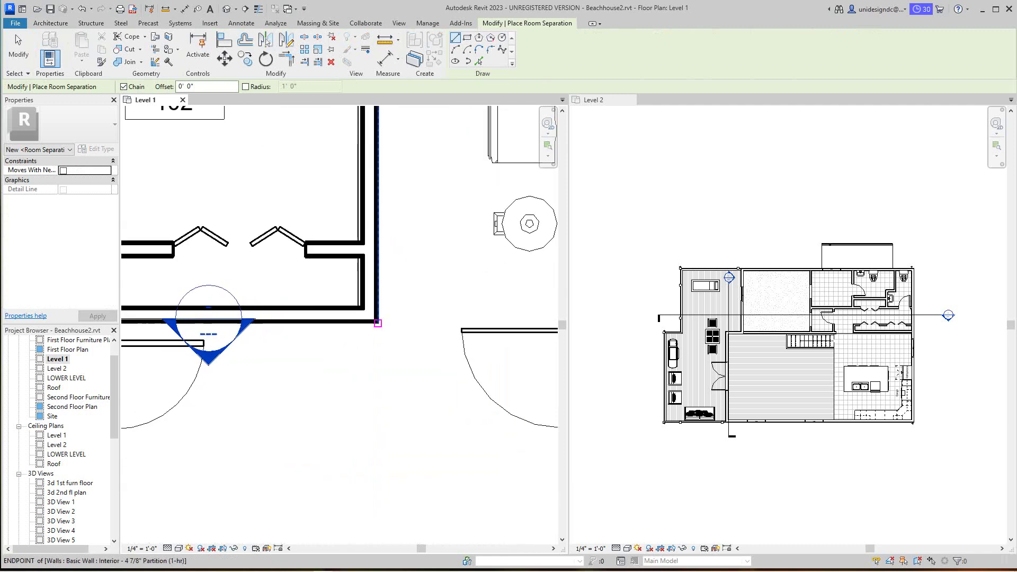
pyautogui.click(377, 325)
pyautogui.scroll(-3, 377, 323)
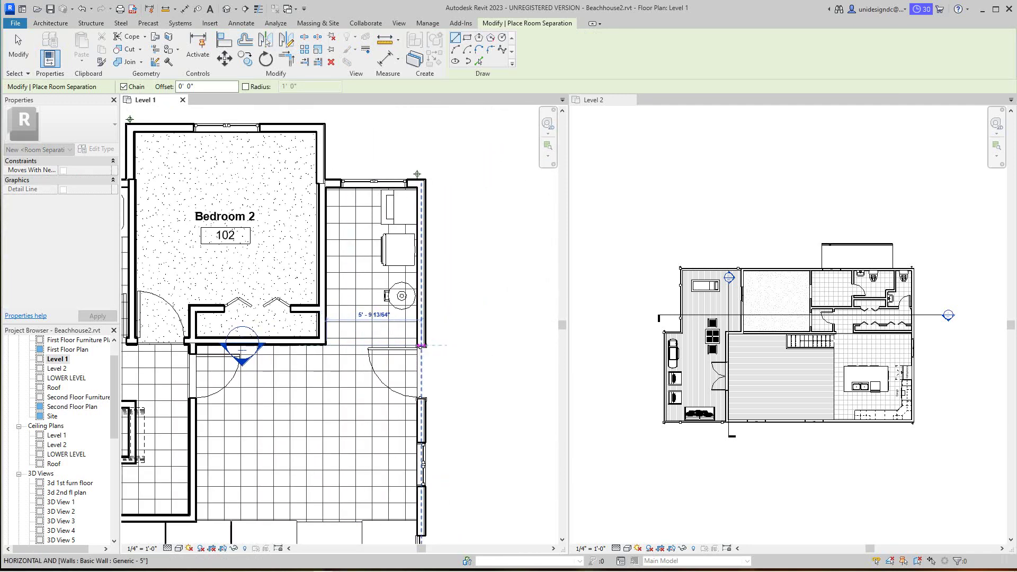
pyautogui.press('Escape')
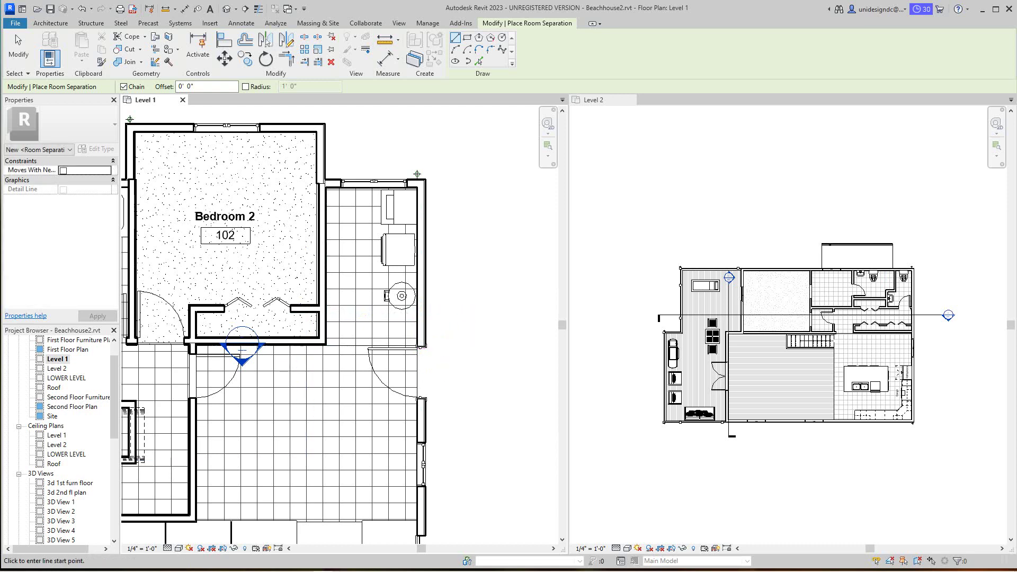
pyautogui.press('Escape')
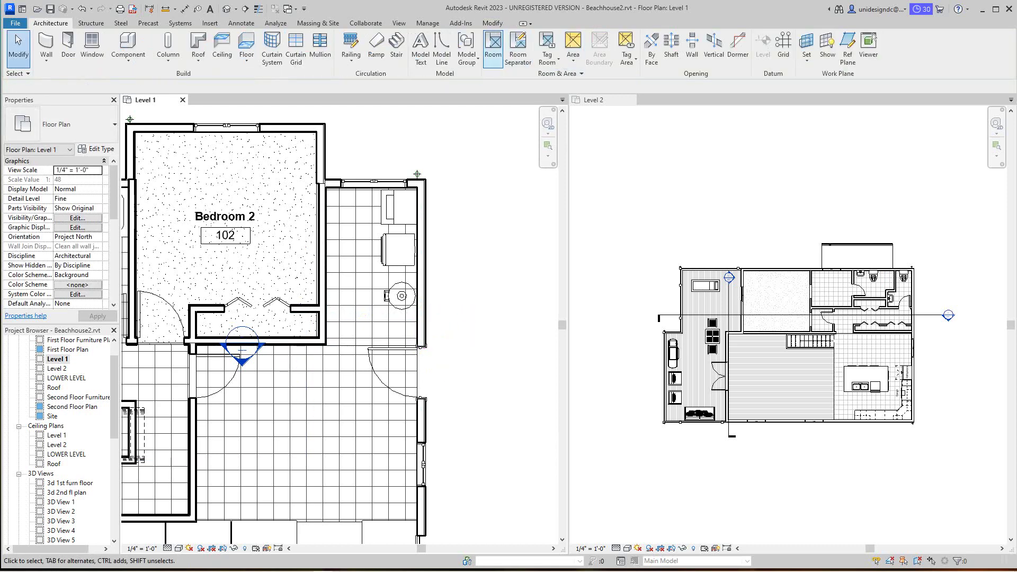
# Step: Place a tagged room in the enclosed laundry area beside Bedroom 2 and name it Laundry
pyautogui.click(493, 47)
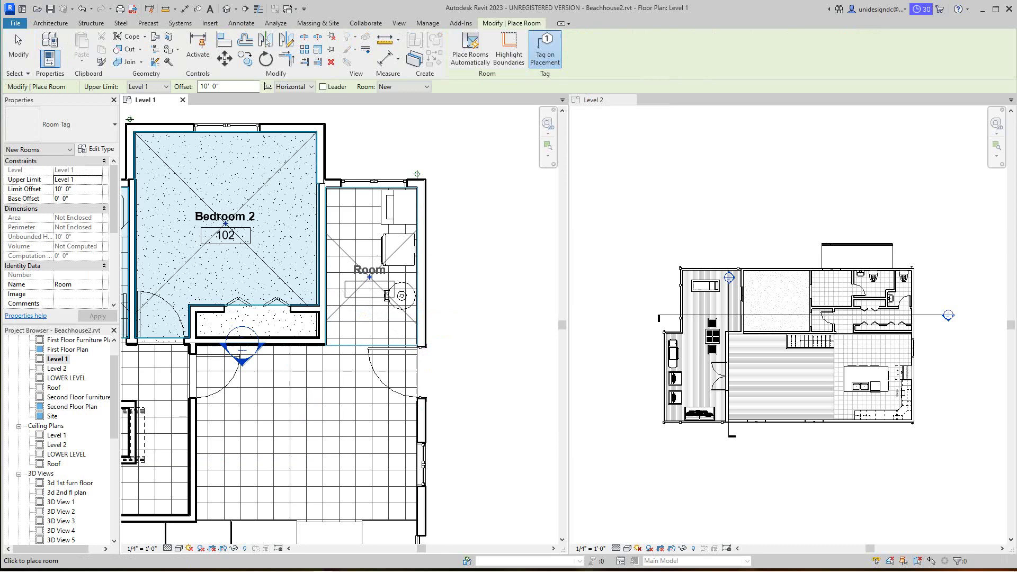
pyautogui.click(367, 276)
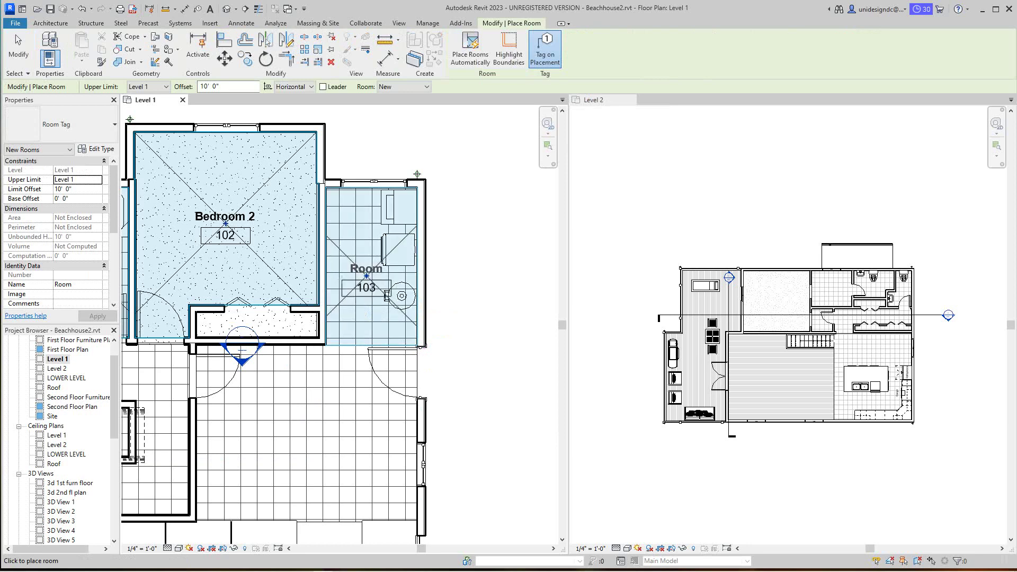
pyautogui.press('Escape')
pyautogui.click(366, 288)
pyautogui.click(366, 269)
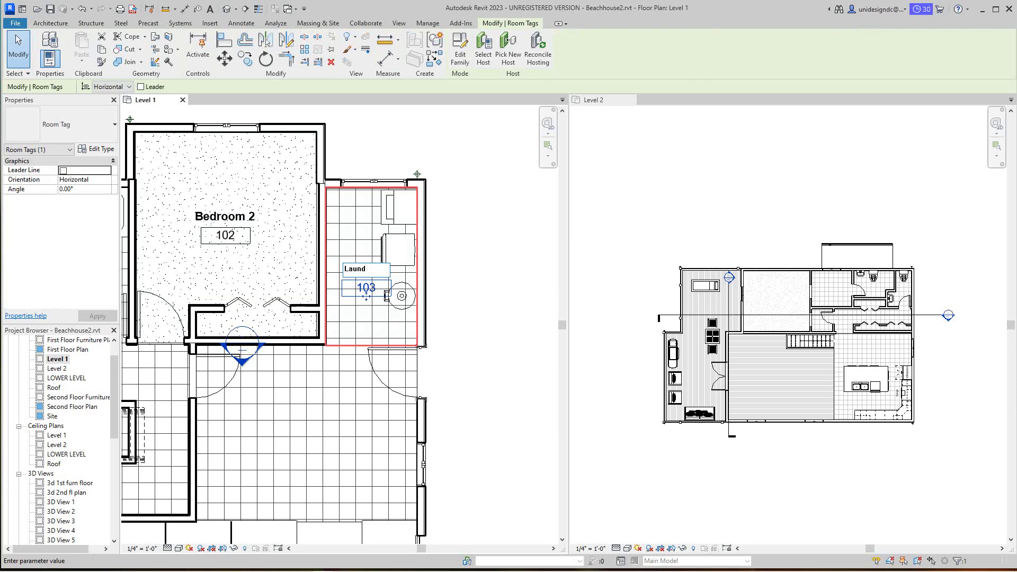
pyautogui.press('Return')
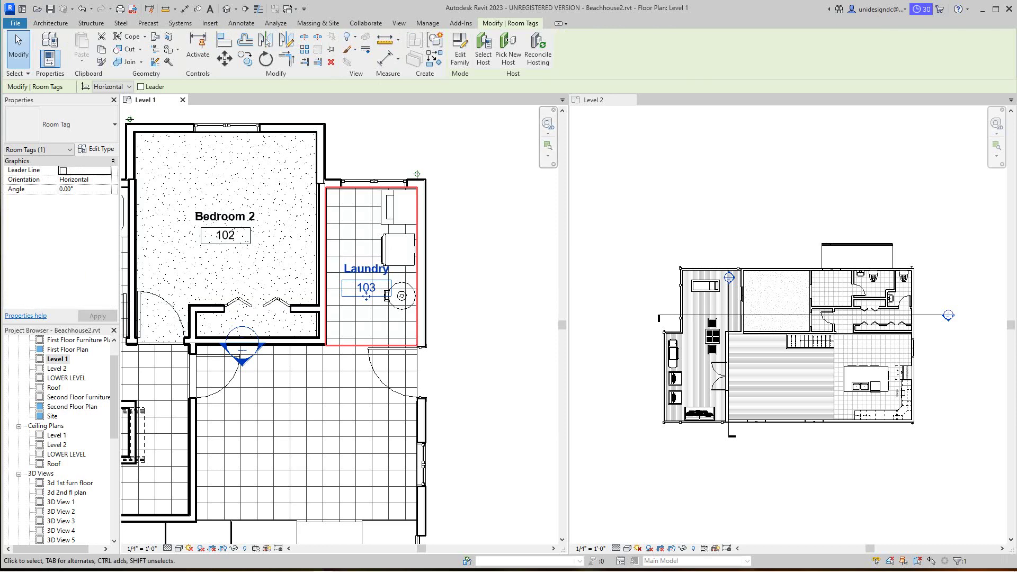
# Step: Draw a room separation line along the lower edge of the tiled area below Laundry, from the interior wall corner to the exterior wall
pyautogui.scroll(-3, 406, 249)
pyautogui.scroll(-1, 405, 249)
pyautogui.scroll(5, 403, 259)
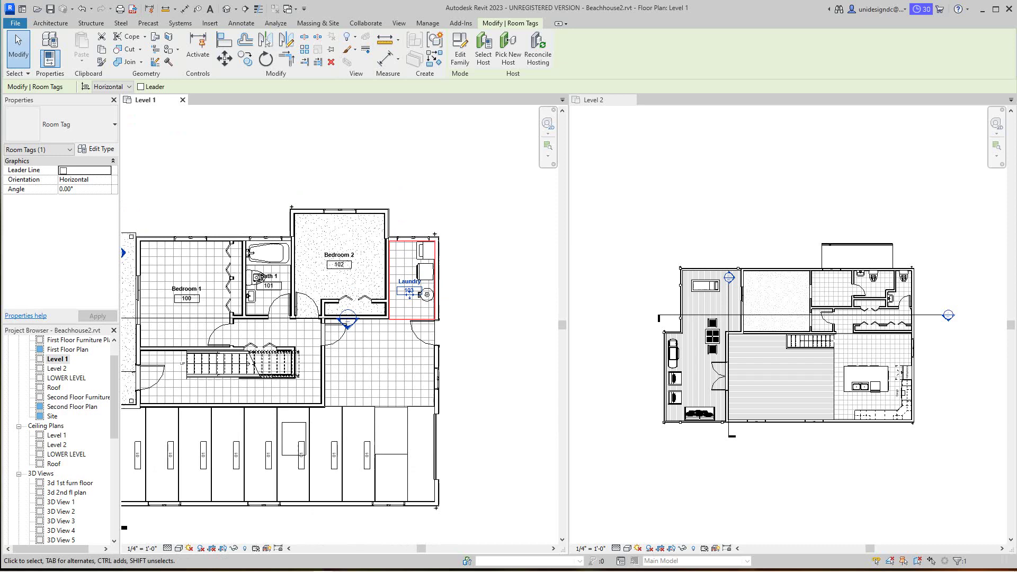
pyautogui.click(407, 297)
pyautogui.scroll(-4, 420, 324)
pyautogui.moveTo(419, 325); pyautogui.dragTo(407, 275, button='middle')
pyautogui.scroll(3, 352, 374)
pyautogui.moveTo(343, 345); pyautogui.dragTo(356, 376, button='middle')
pyautogui.scroll(-2, 356, 368)
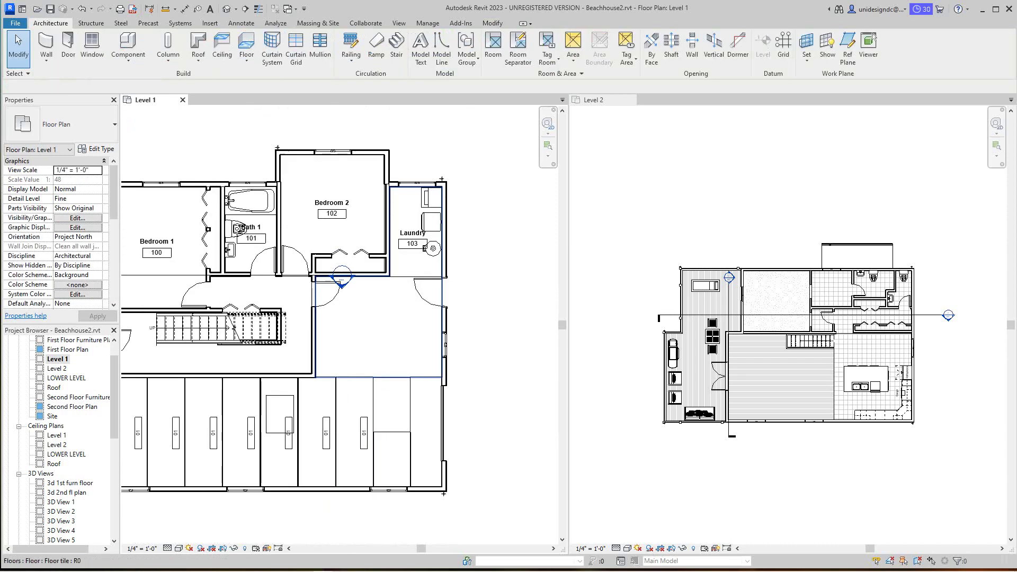
pyautogui.scroll(1, 353, 339)
pyautogui.scroll(-1, 413, 276)
pyautogui.scroll(2, 465, 288)
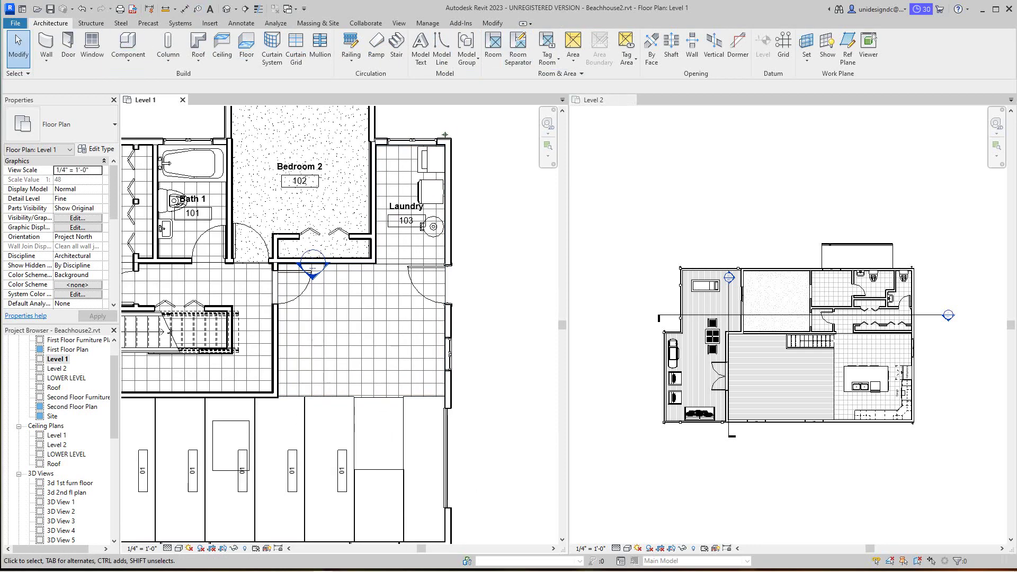
pyautogui.click(518, 47)
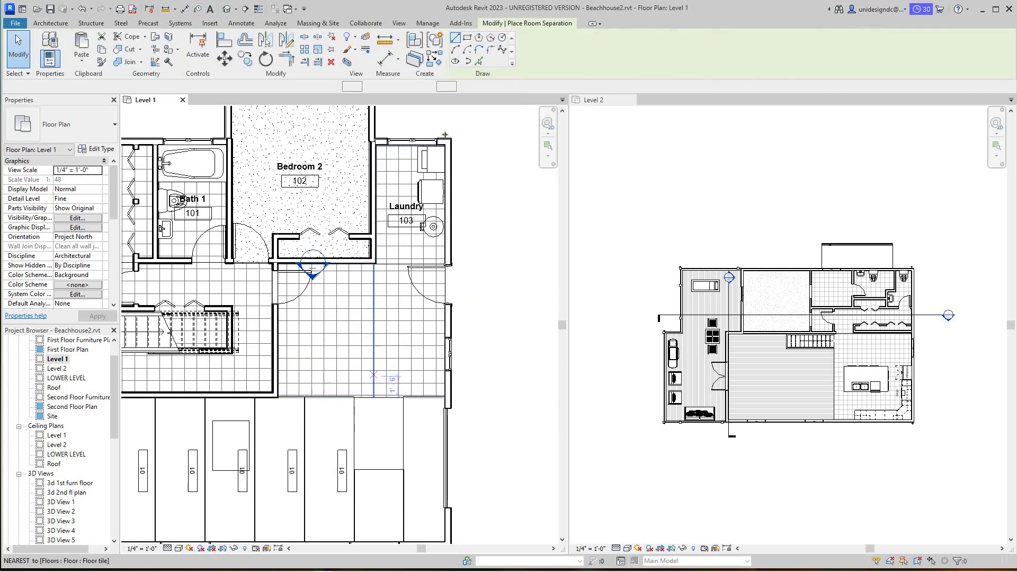
pyautogui.click(275, 394)
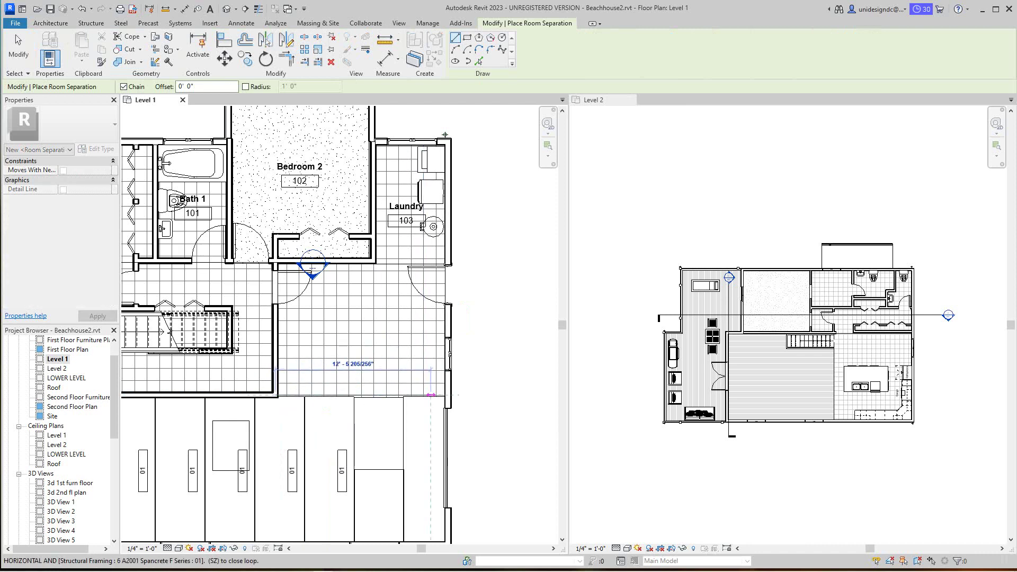
pyautogui.click(448, 395)
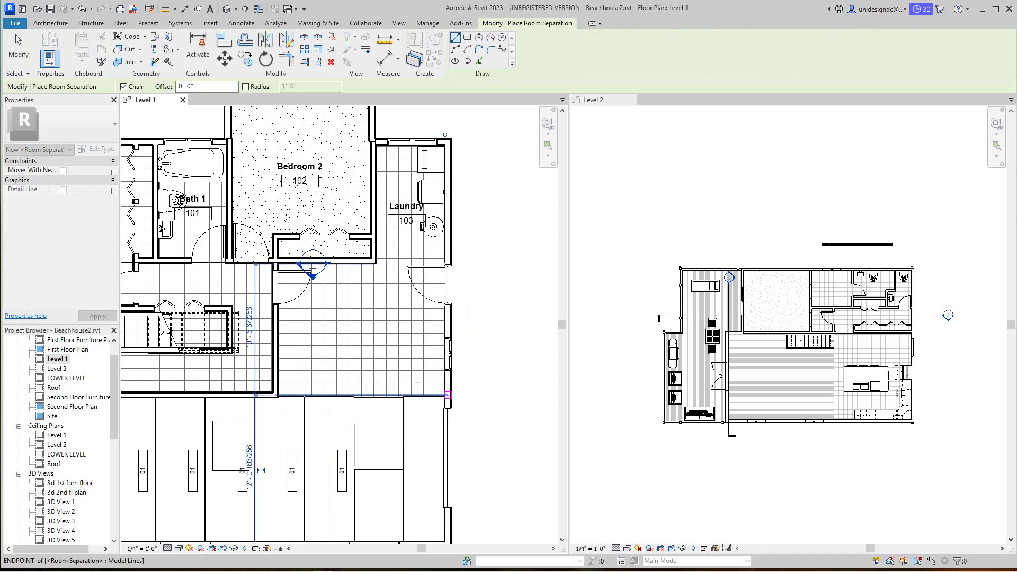
pyautogui.rightClick(448, 395)
pyautogui.click(466, 400)
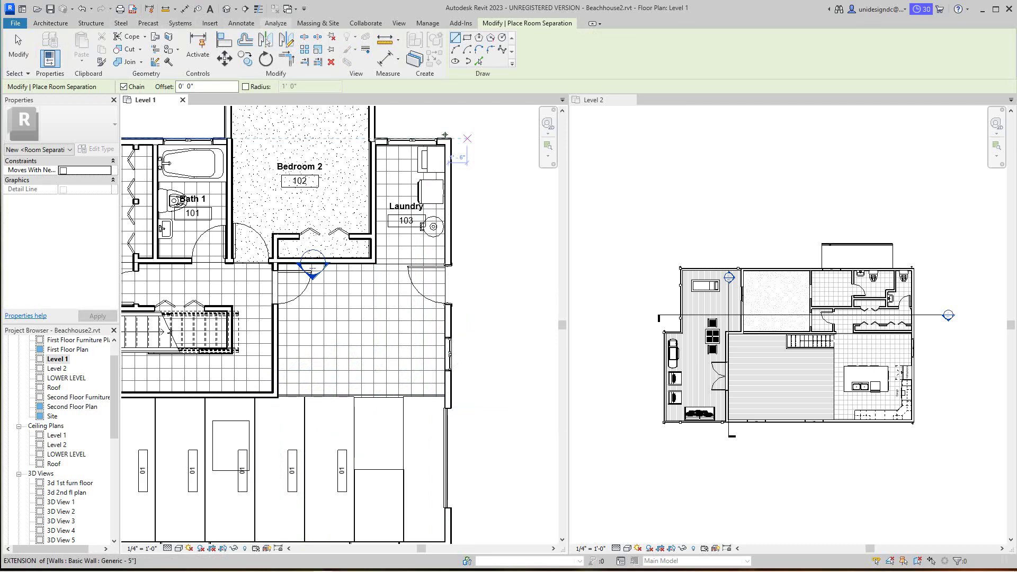
# Step: Place a tagged room in the enclosed tiled area below Laundry and name it Vestibule
pyautogui.click(50, 23)
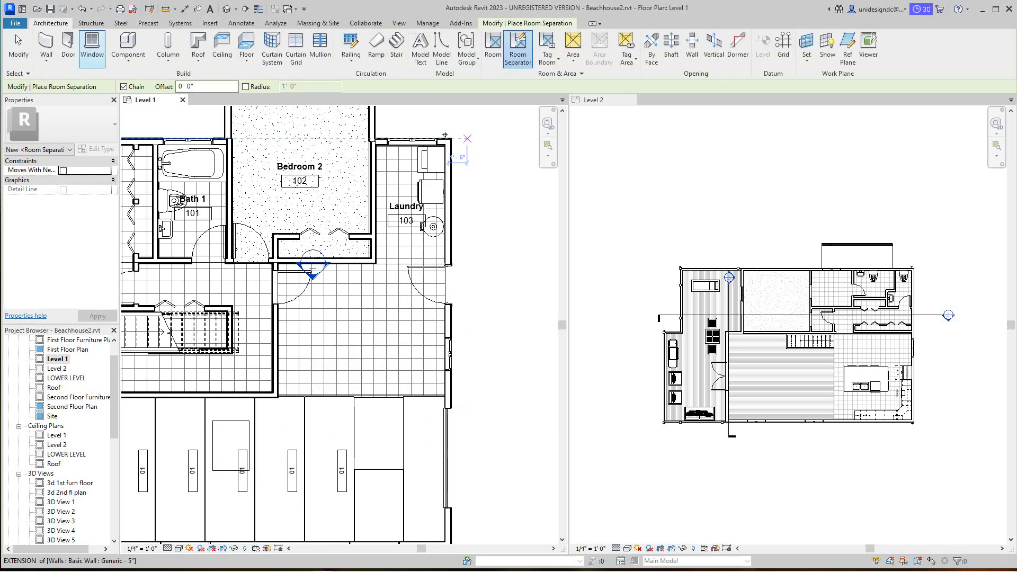
pyautogui.click(493, 47)
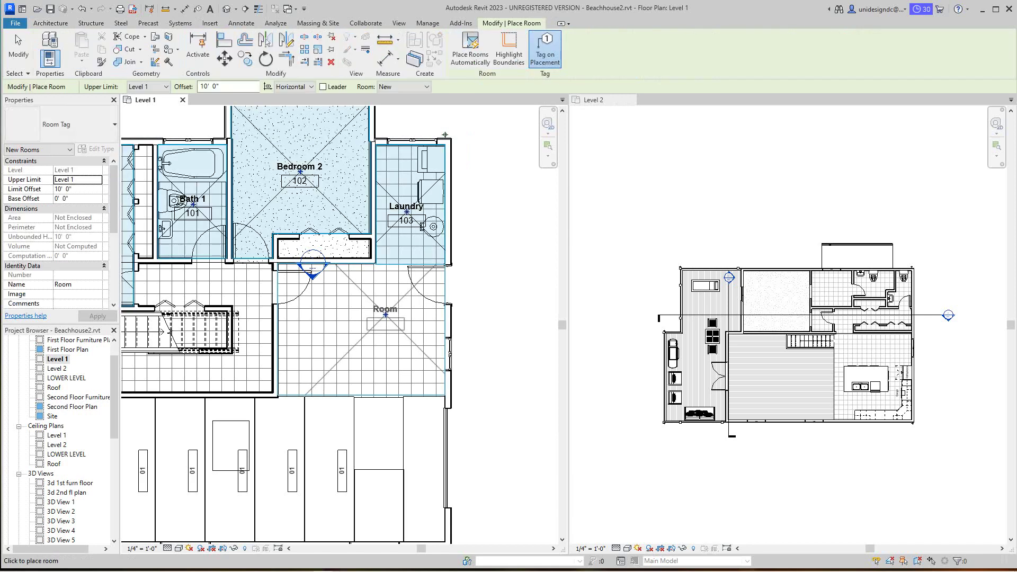
pyautogui.scroll(2, 355, 310)
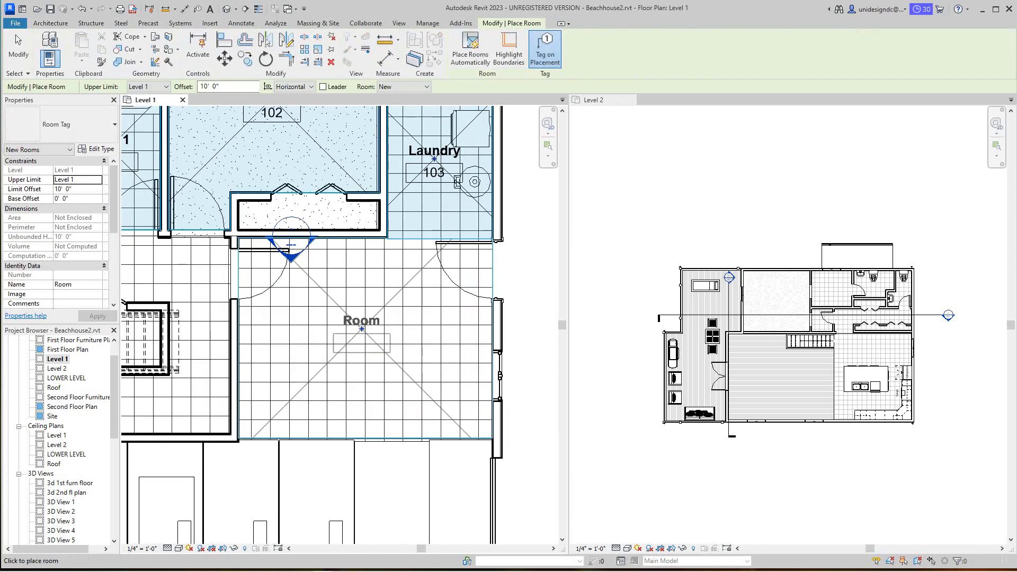
pyautogui.click(362, 329)
pyautogui.press('Escape')
pyautogui.press('Escape')
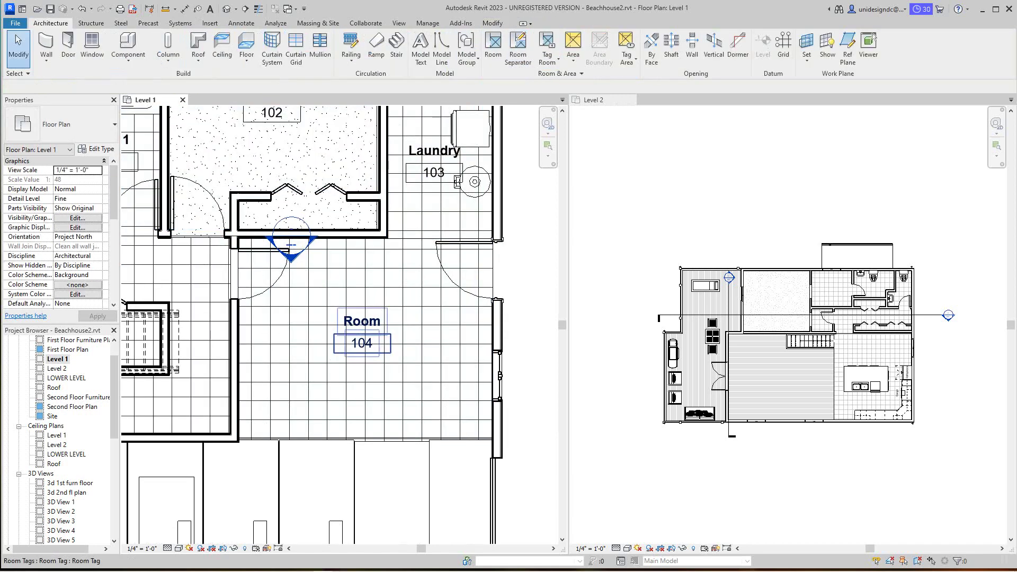
pyautogui.doubleClick(362, 324)
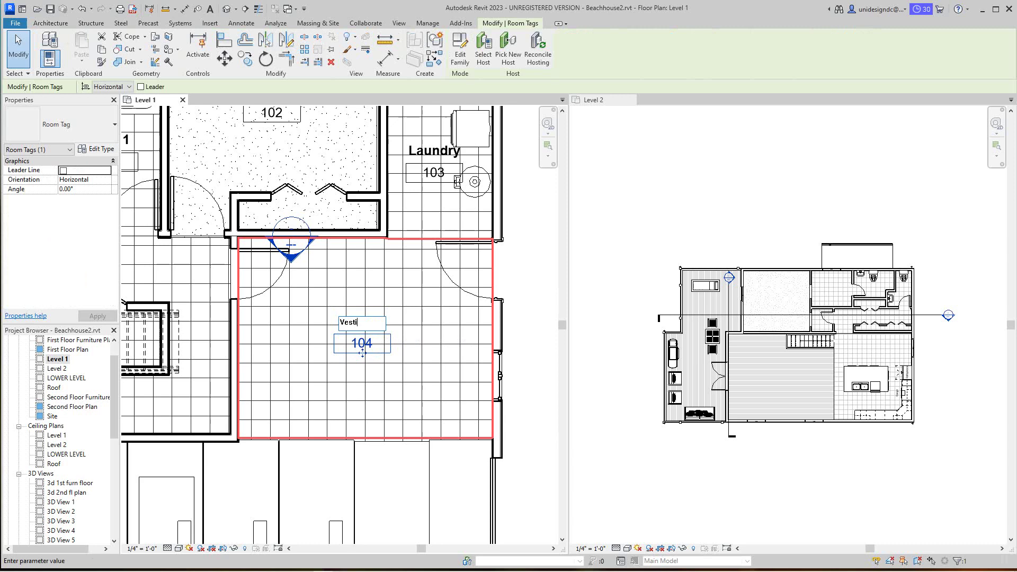
pyautogui.press('Return')
# Step: Open the Room Tag family to examine its labels and close it without saving changes
pyautogui.doubleClick(363, 353)
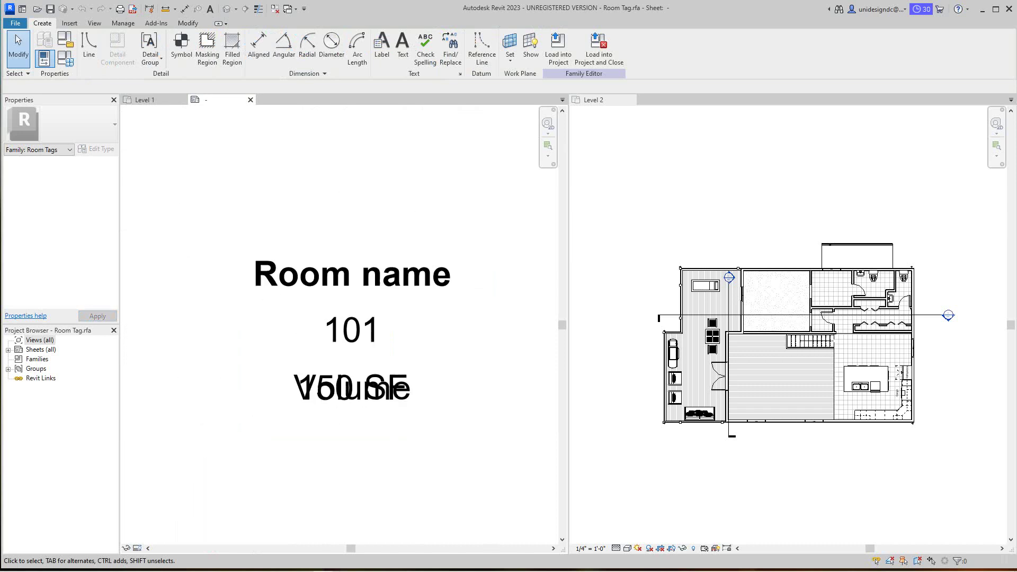
pyautogui.scroll(2, 405, 351)
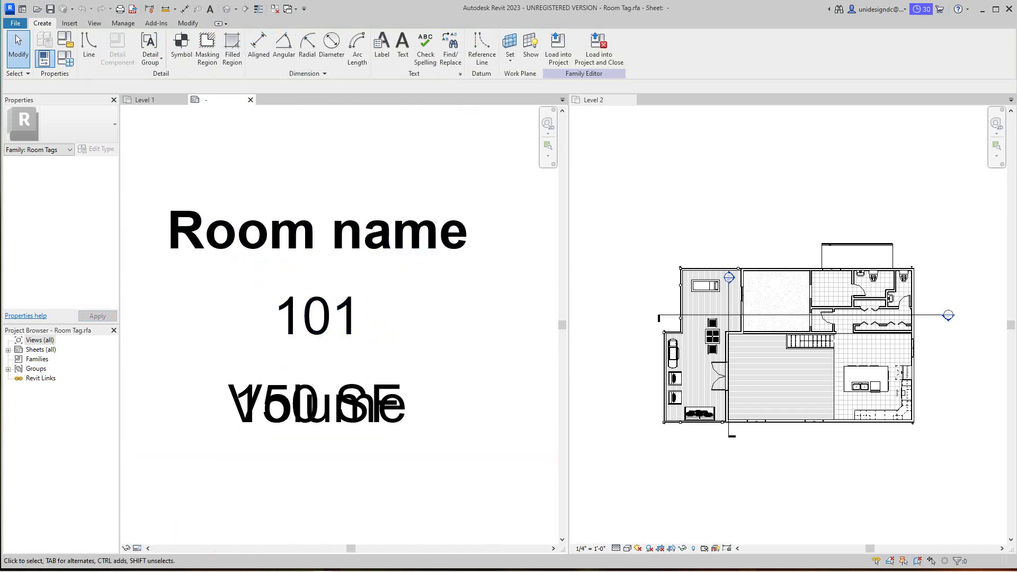
pyautogui.click(251, 99)
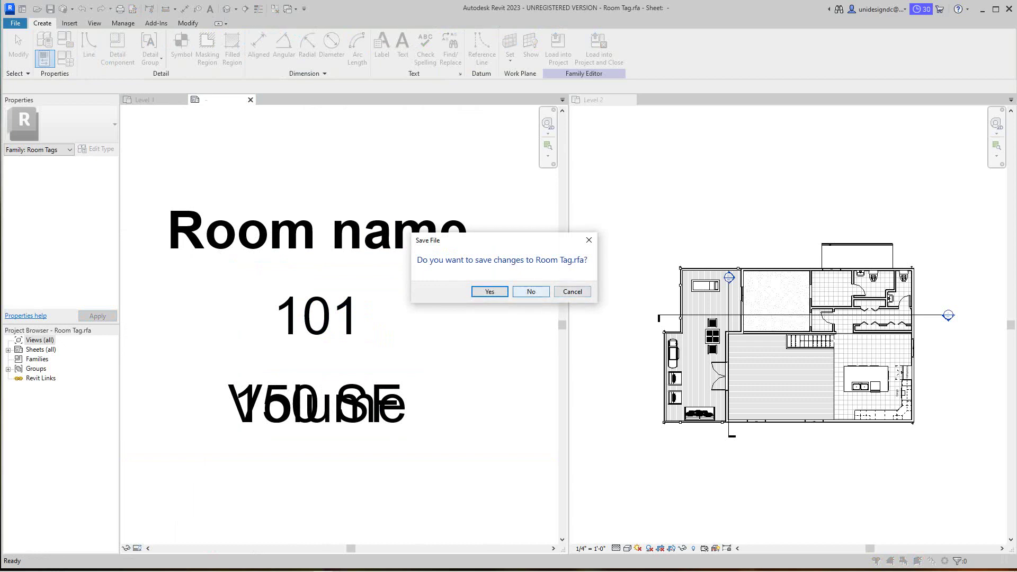
pyautogui.click(531, 292)
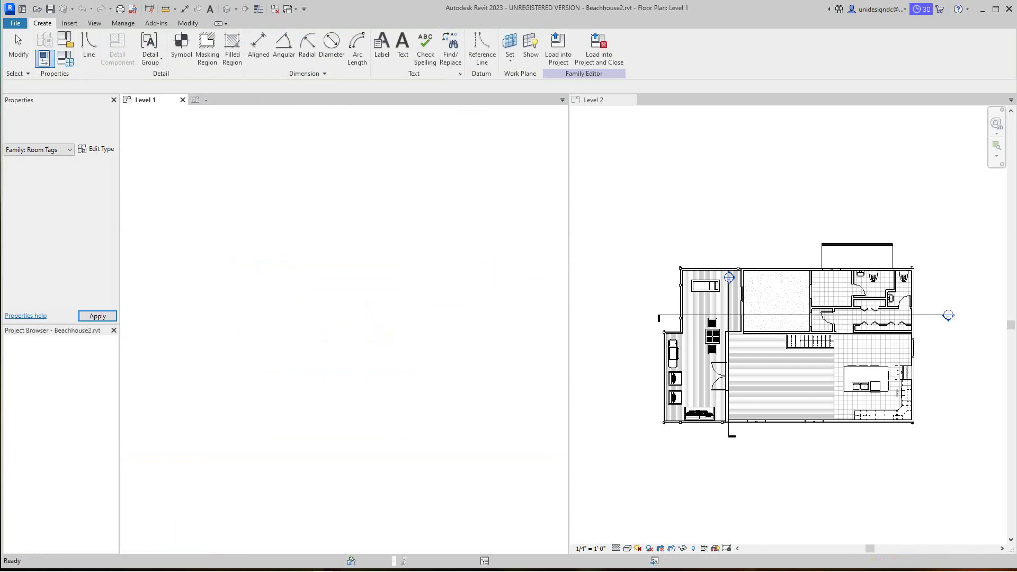
pyautogui.scroll(-4, 457, 324)
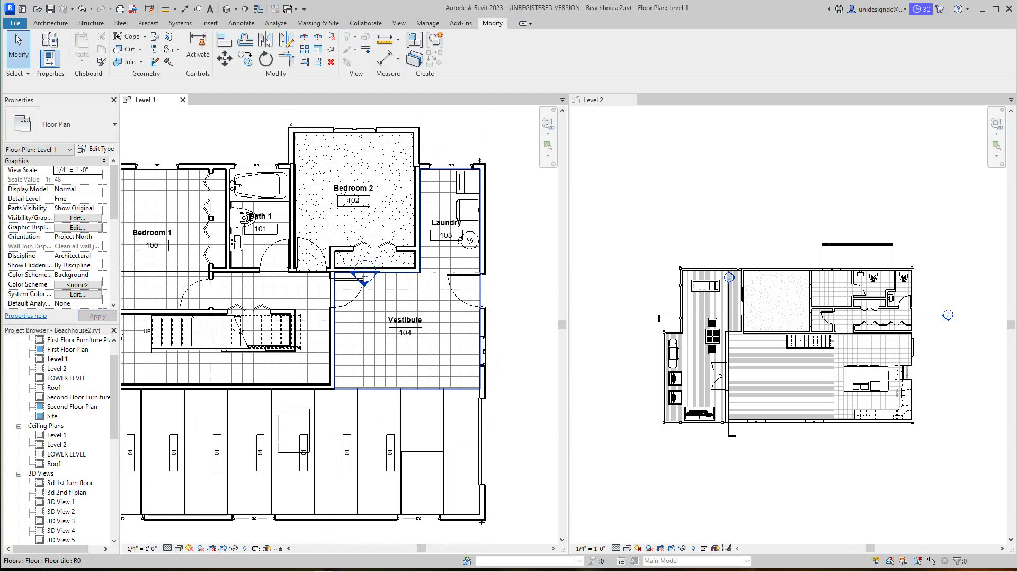
pyautogui.scroll(-1, 431, 374)
pyautogui.moveTo(432, 374); pyautogui.dragTo(452, 371, button='middle')
pyautogui.scroll(-1, 337, 321)
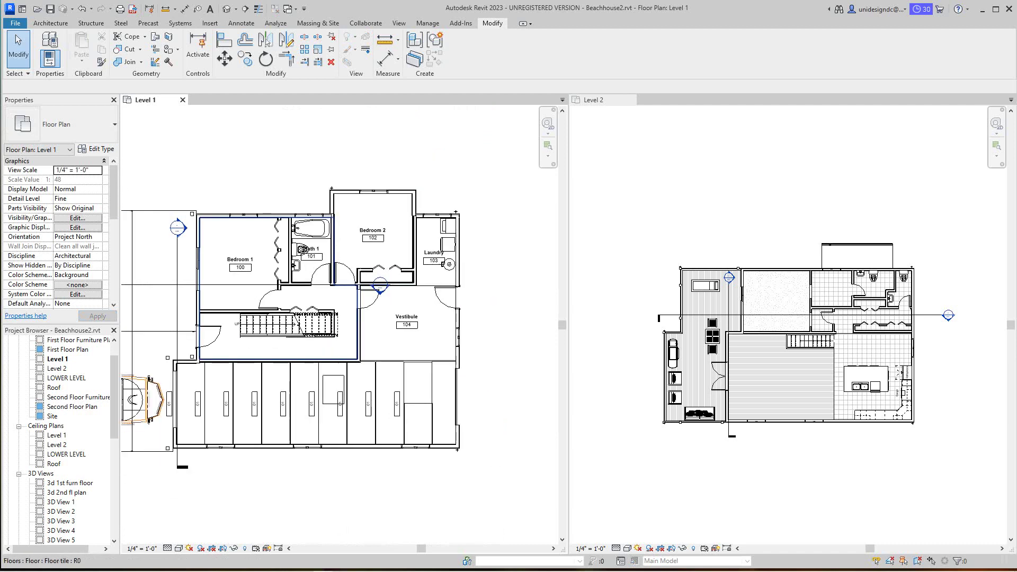
pyautogui.scroll(3, 359, 346)
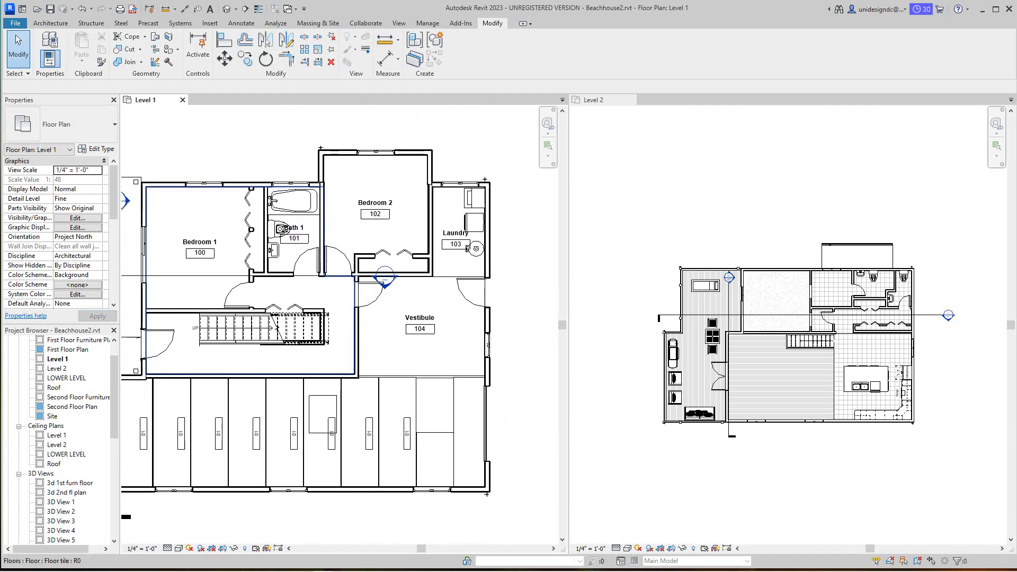
pyautogui.moveTo(355, 348)
pyautogui.mouseDown(button='middle')
pyautogui.moveTo(364, 363)
pyautogui.moveTo(351, 356)
pyautogui.mouseUp(button='middle')
pyautogui.scroll(-1, 355, 360)
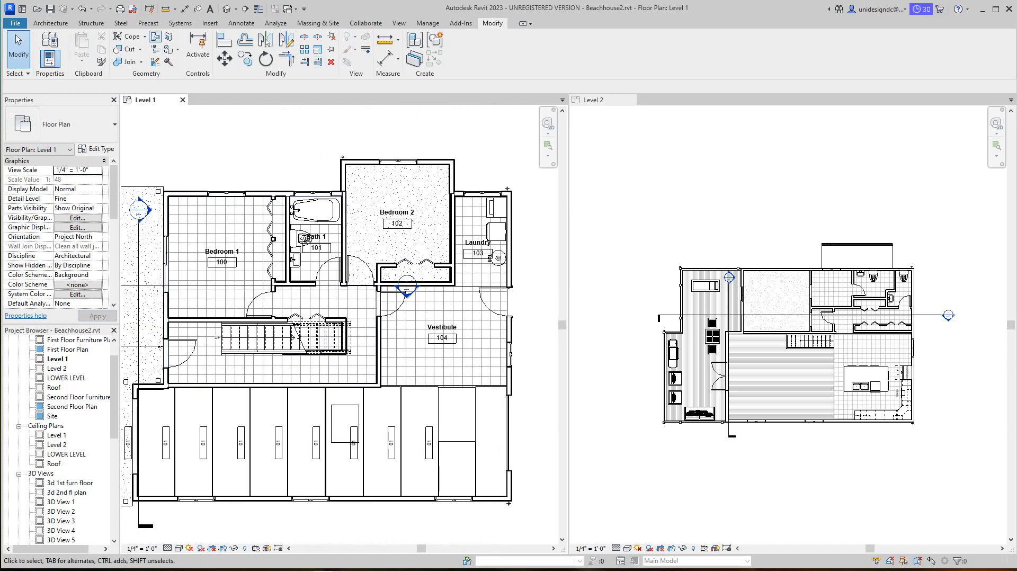
pyautogui.click(50, 23)
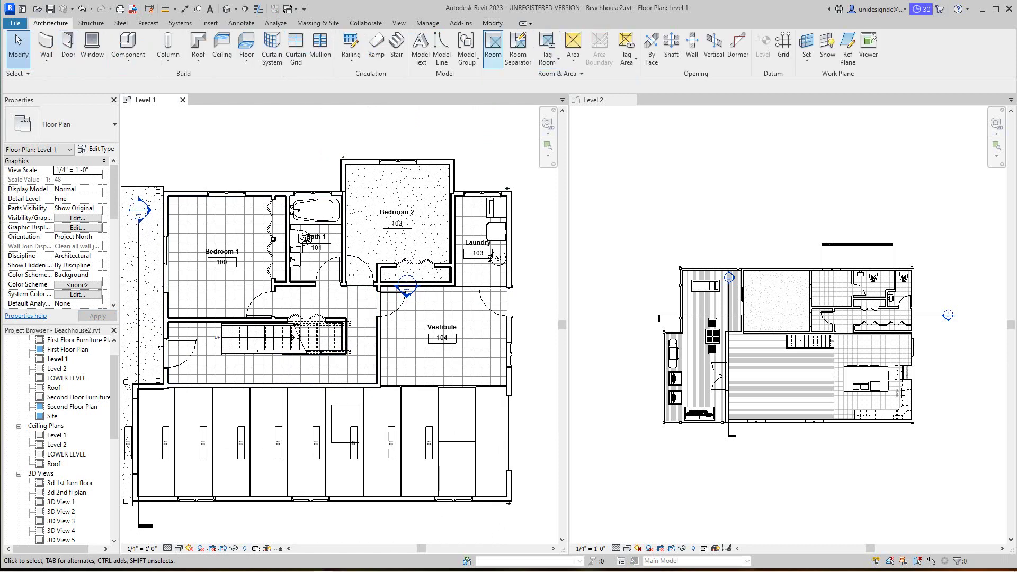
pyautogui.click(493, 50)
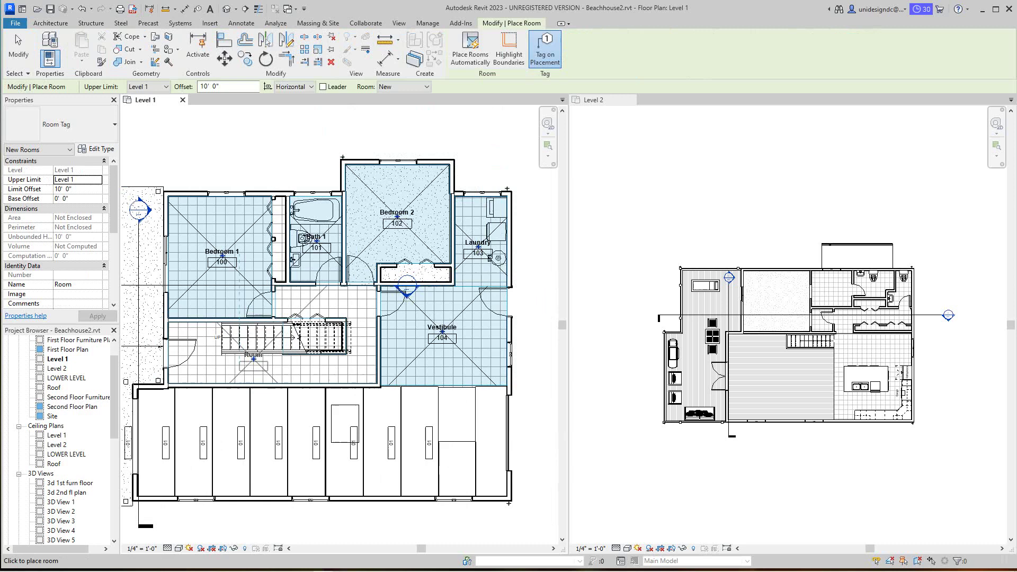
pyautogui.scroll(2, 252, 358)
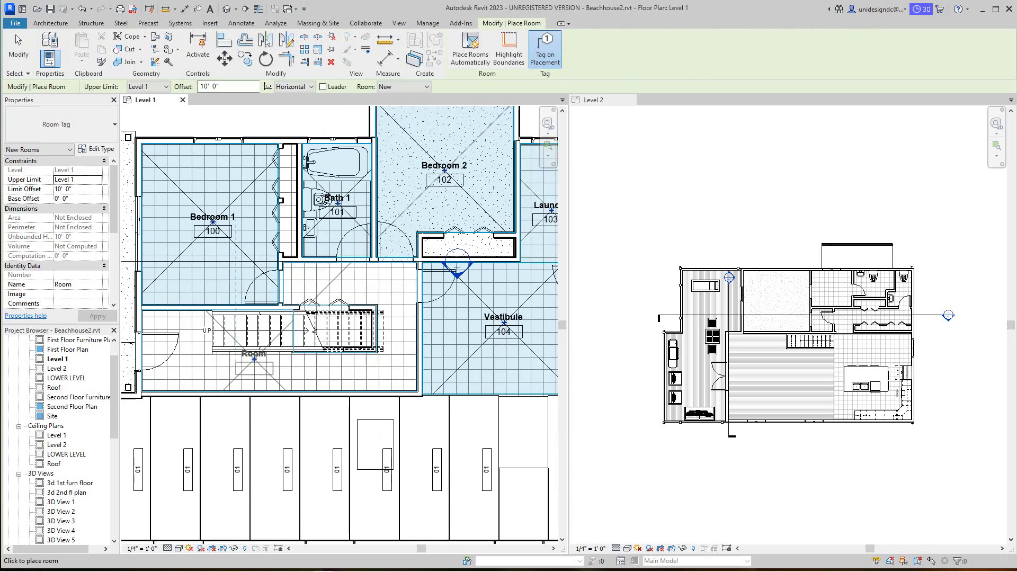
pyautogui.scroll(-2, 252, 358)
pyautogui.press('Escape')
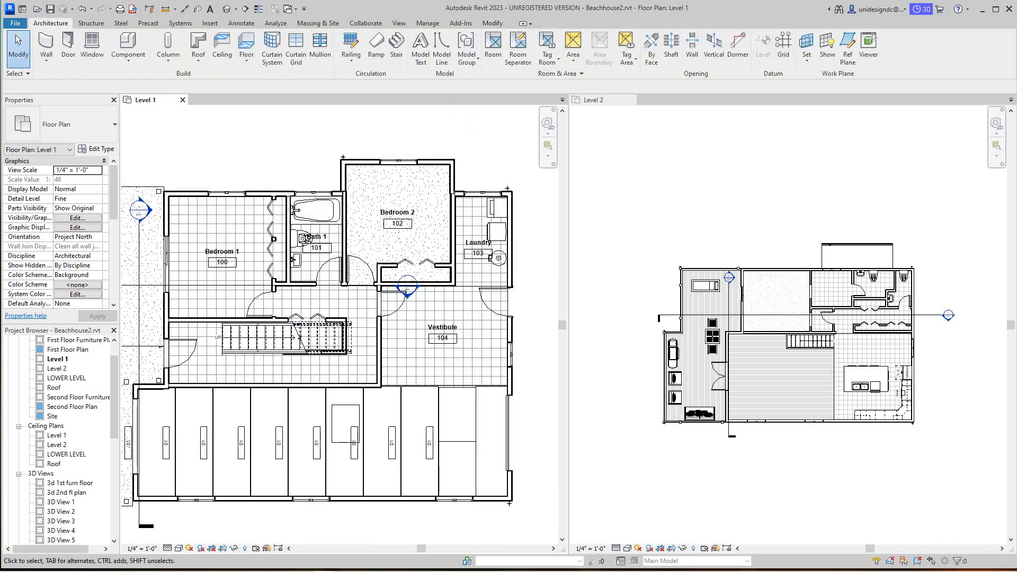
# Step: Draw a room separation line about 3'-8" long from the corner of the stair closet wall across to the wall beside Vestibule
pyautogui.click(518, 47)
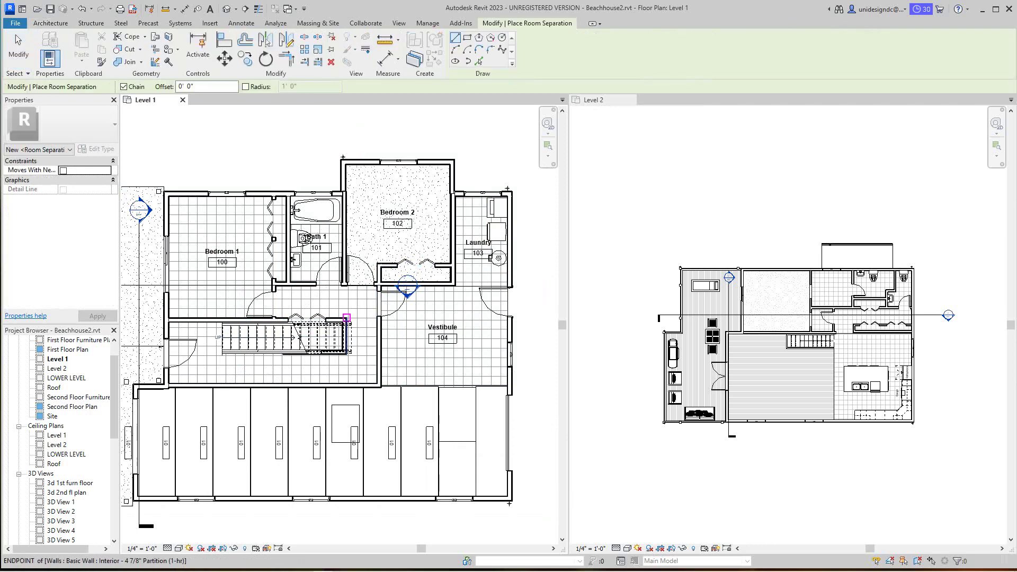
pyautogui.click(344, 320)
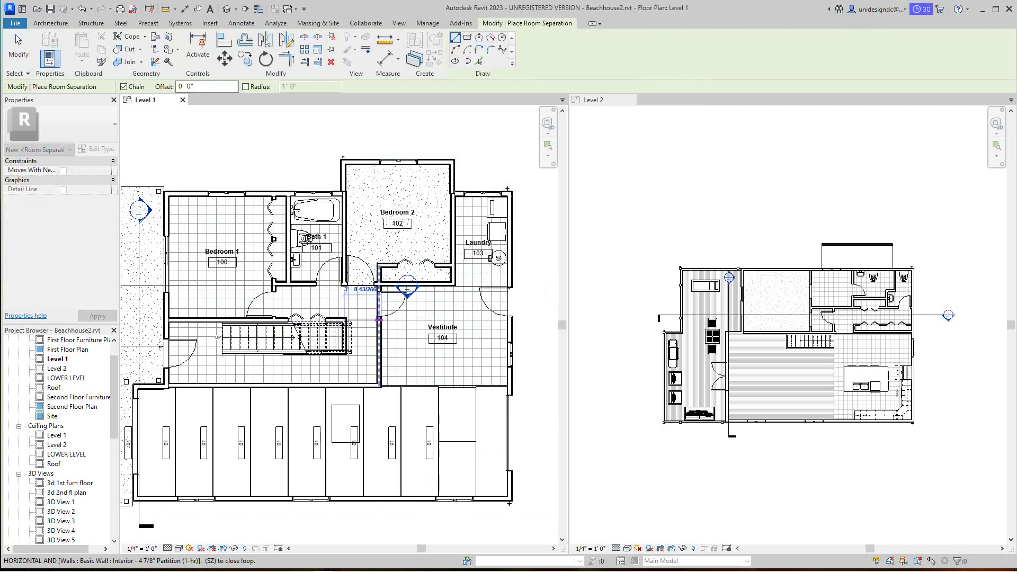
pyautogui.click(380, 321)
pyautogui.press('Escape')
pyautogui.scroll(-1, 379, 332)
pyautogui.press('Escape')
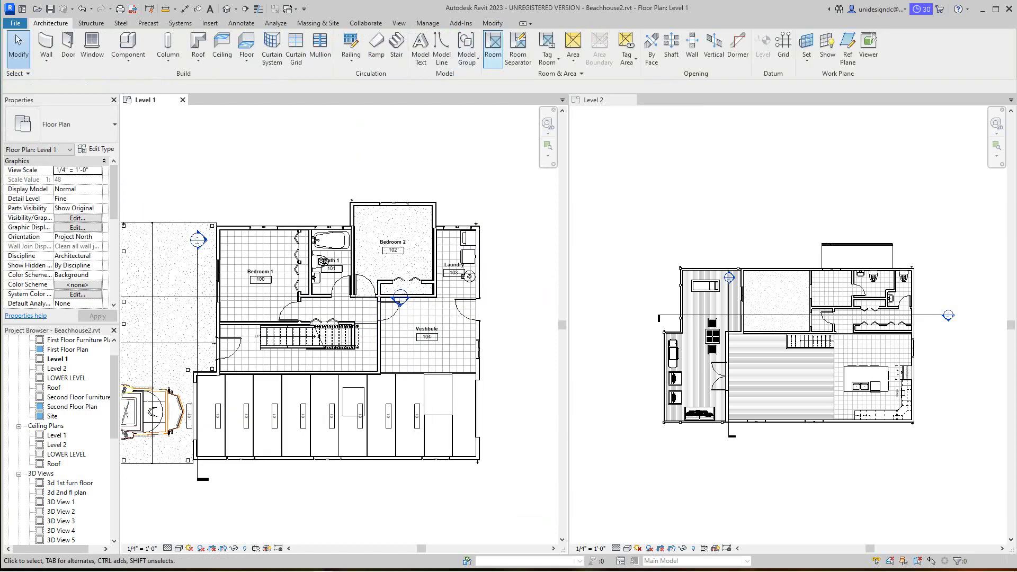
# Step: Place a tagged room in the short hall below Bath 1 and name it Bed Entry
pyautogui.click(492, 48)
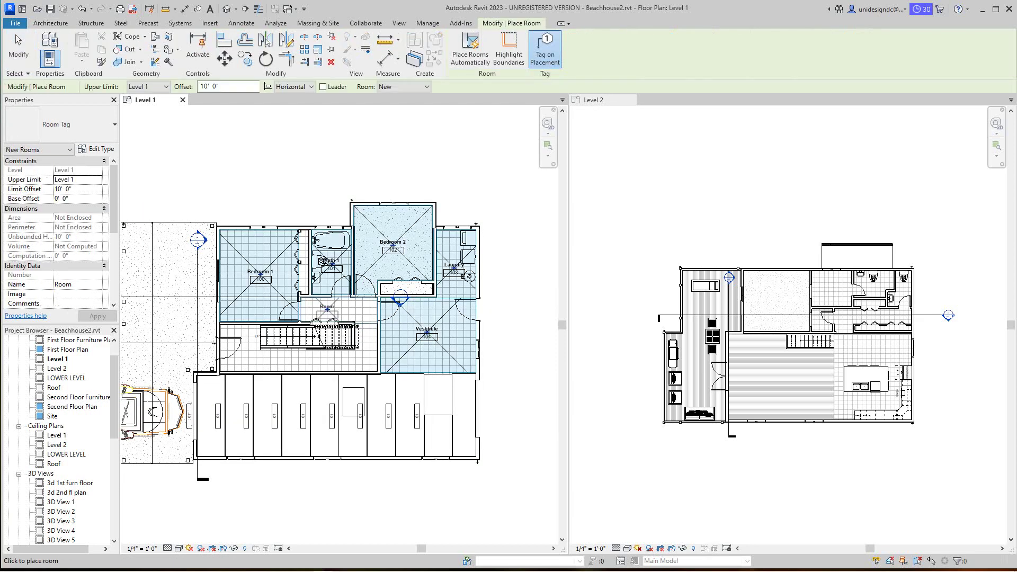
pyautogui.scroll(5, 327, 308)
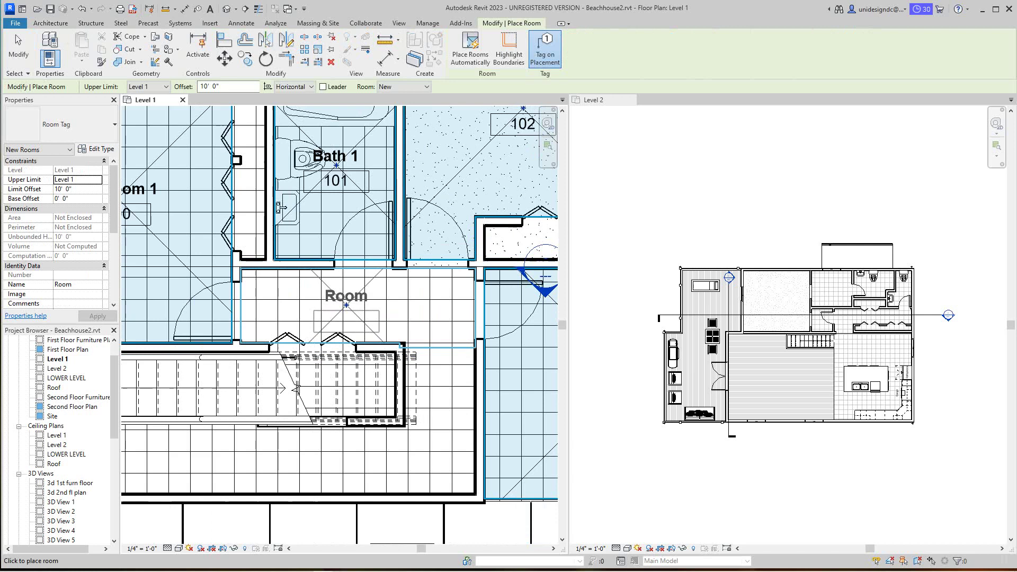
pyautogui.click(347, 306)
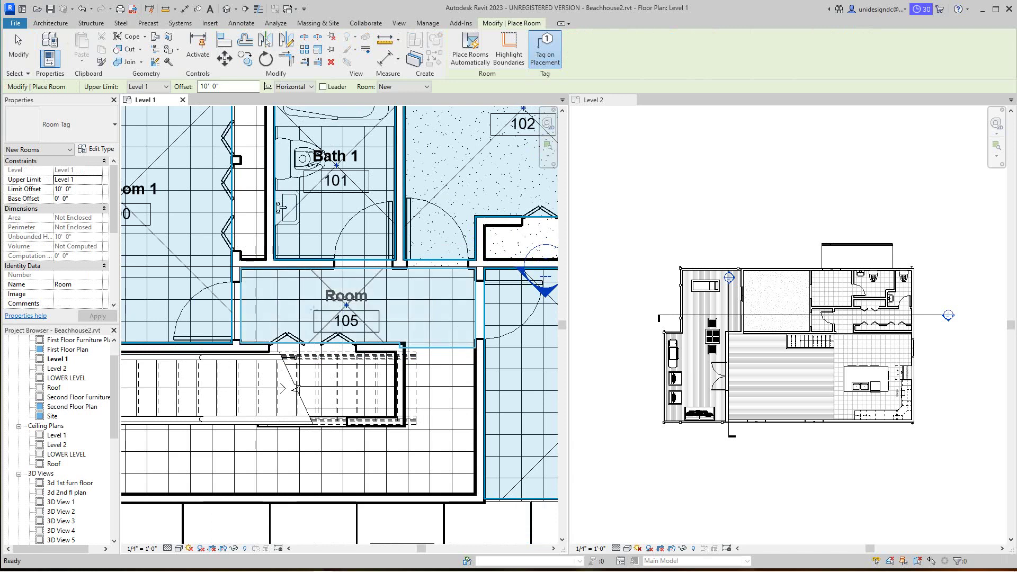
pyautogui.press('Escape')
pyautogui.press('Escape')
pyautogui.doubleClick(343, 298)
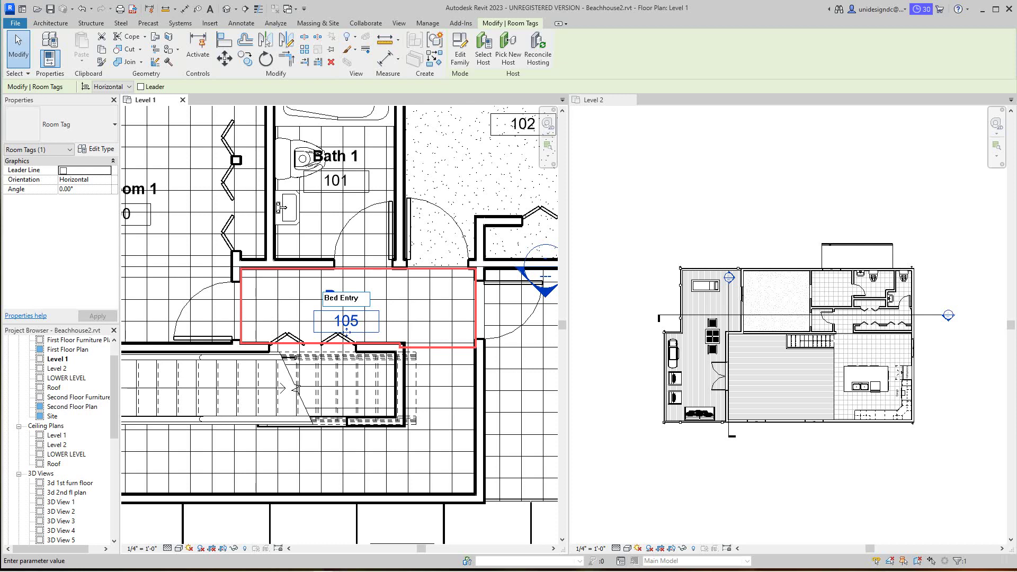
pyautogui.click(426, 428)
# Step: Place a tagged room in the tiled area around the stairs below Bedroom 1 and name it Vestibule 2
pyautogui.scroll(-4, 427, 427)
pyautogui.moveTo(427, 427); pyautogui.dragTo(361, 415, button='middle')
pyautogui.scroll(1, 353, 353)
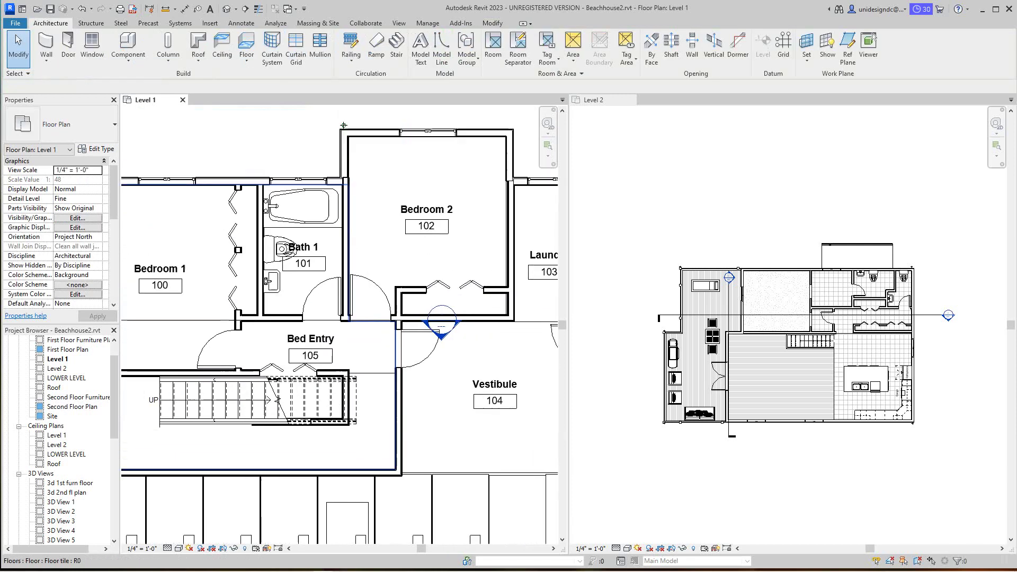
pyautogui.scroll(-2, 473, 280)
pyautogui.scroll(-1, 312, 392)
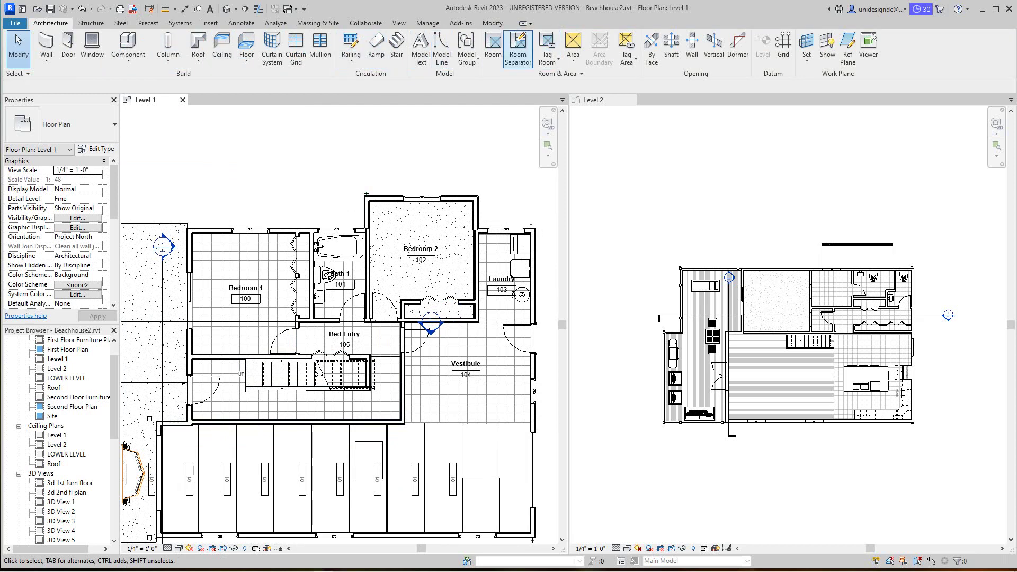
pyautogui.click(493, 47)
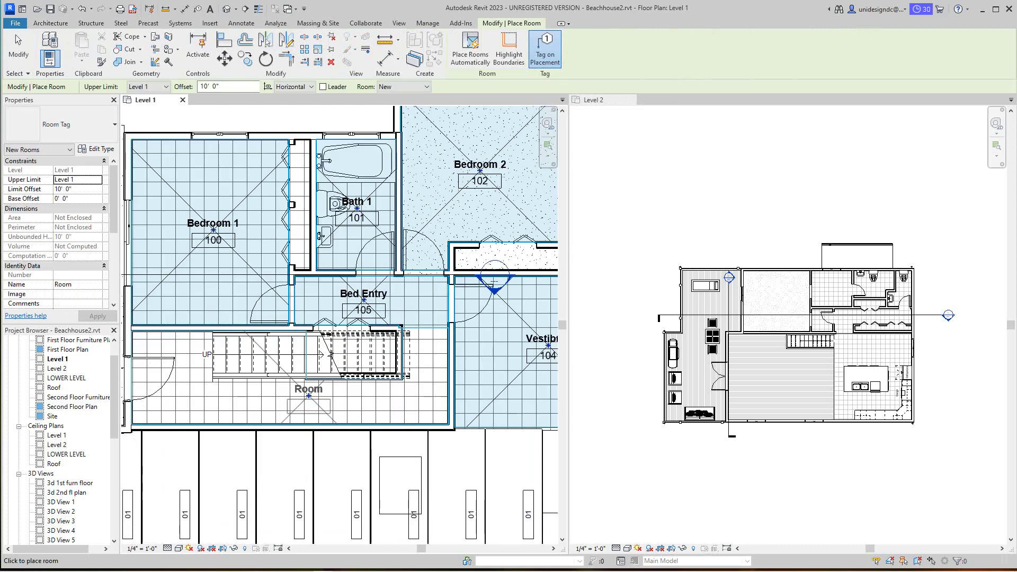
pyautogui.scroll(-2, 245, 375)
pyautogui.scroll(2, 279, 395)
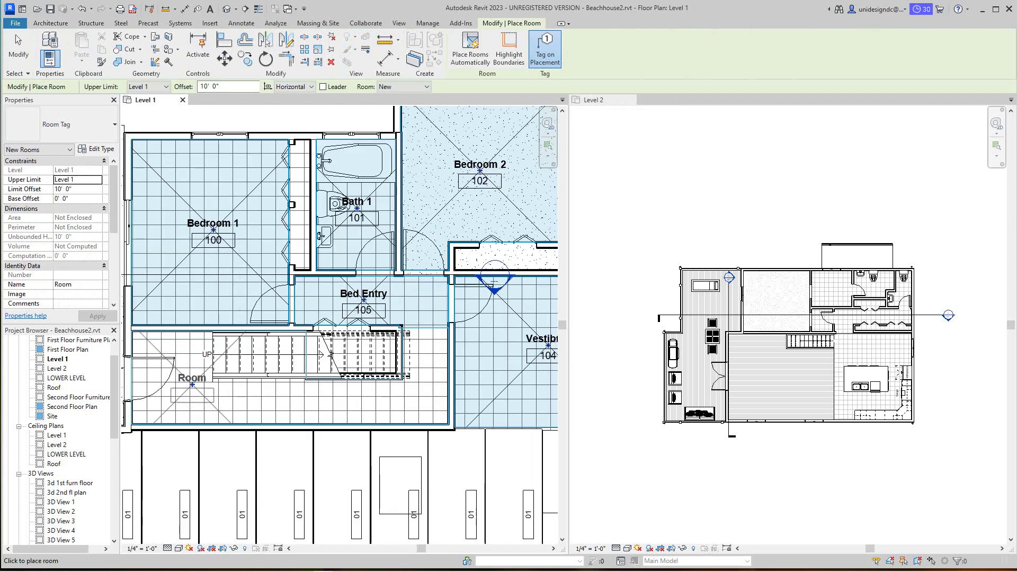
pyautogui.click(192, 384)
pyautogui.press('Escape')
pyautogui.press('Escape')
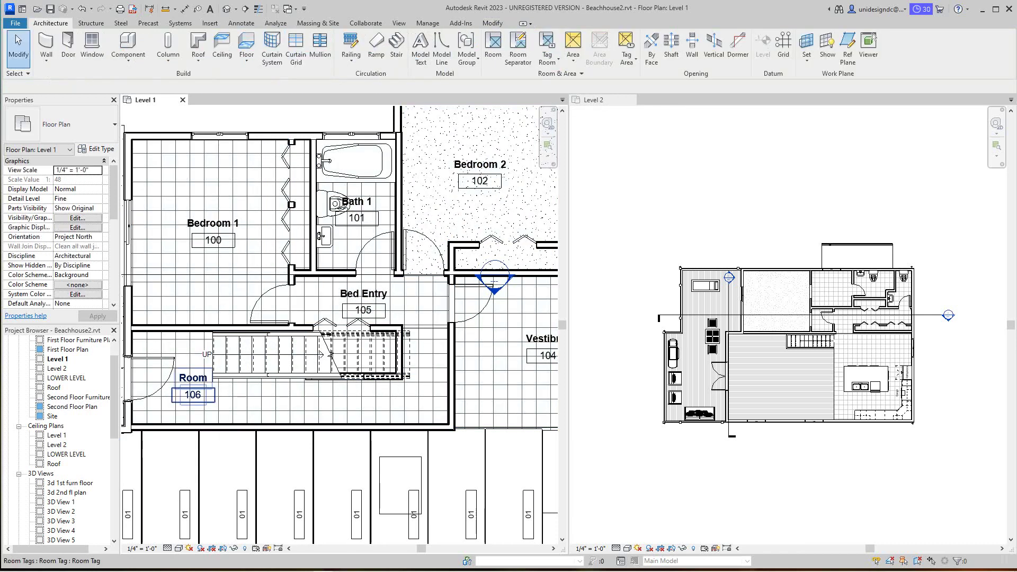
pyautogui.click(193, 378)
pyautogui.click(182, 377)
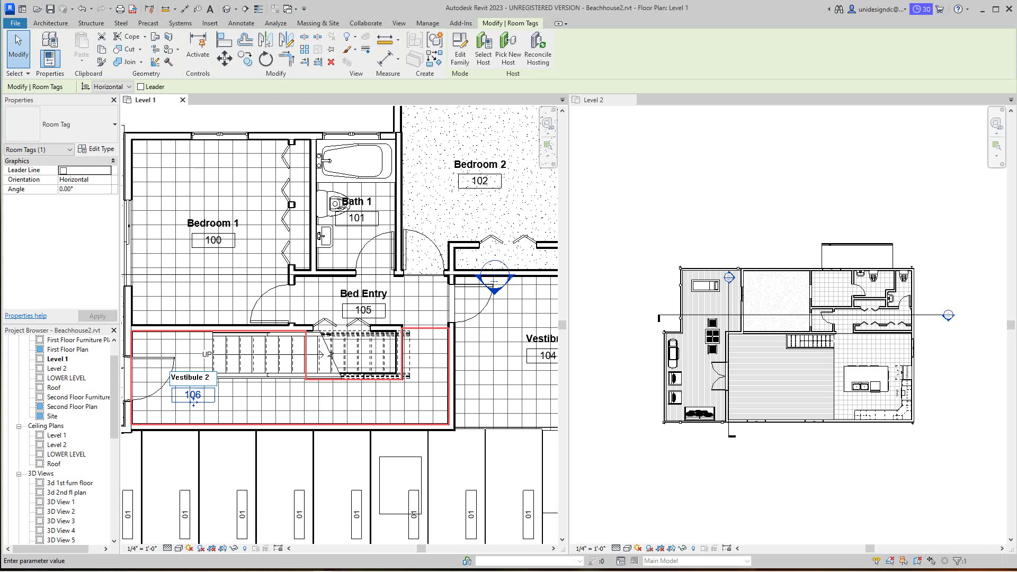
pyautogui.press('Return')
pyautogui.press('Escape')
# Step: Draw a room separation line about 13' long between Vestibule and the garage area, from the interior wall corner to the exterior wall
pyautogui.scroll(-5, 278, 241)
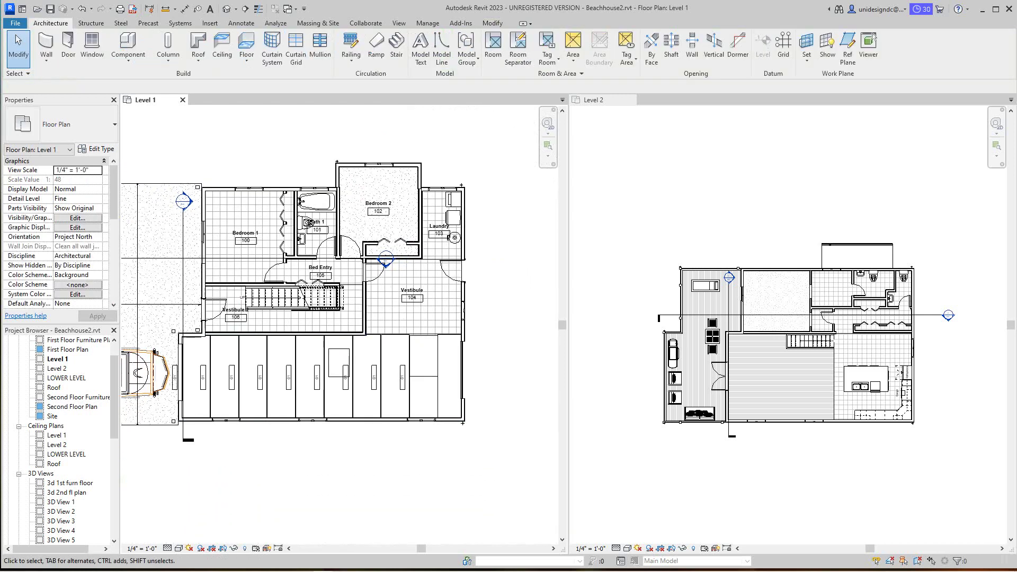
pyautogui.moveTo(278, 241); pyautogui.dragTo(279, 242, button='middle')
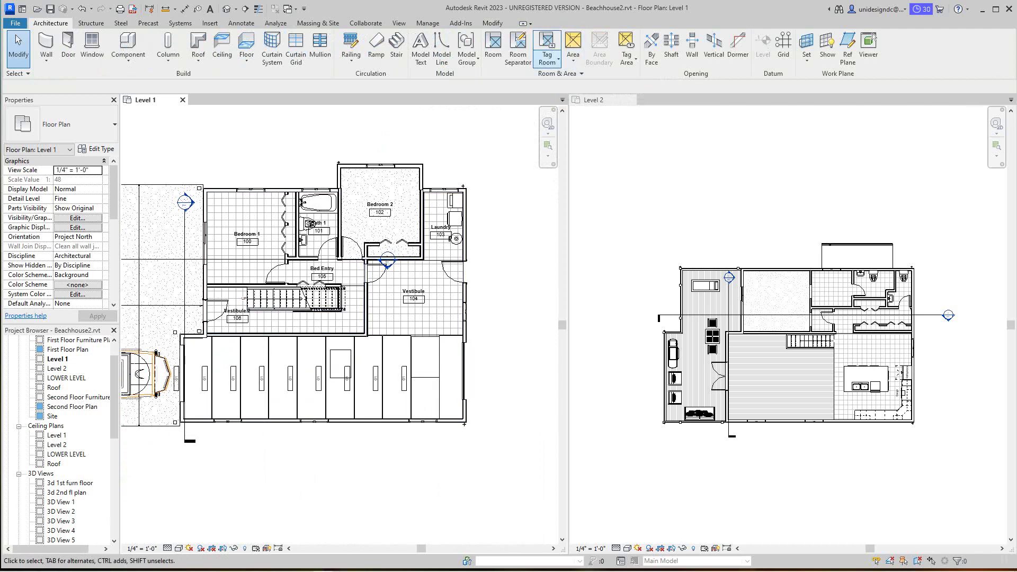
pyautogui.click(518, 47)
pyautogui.scroll(2, 365, 344)
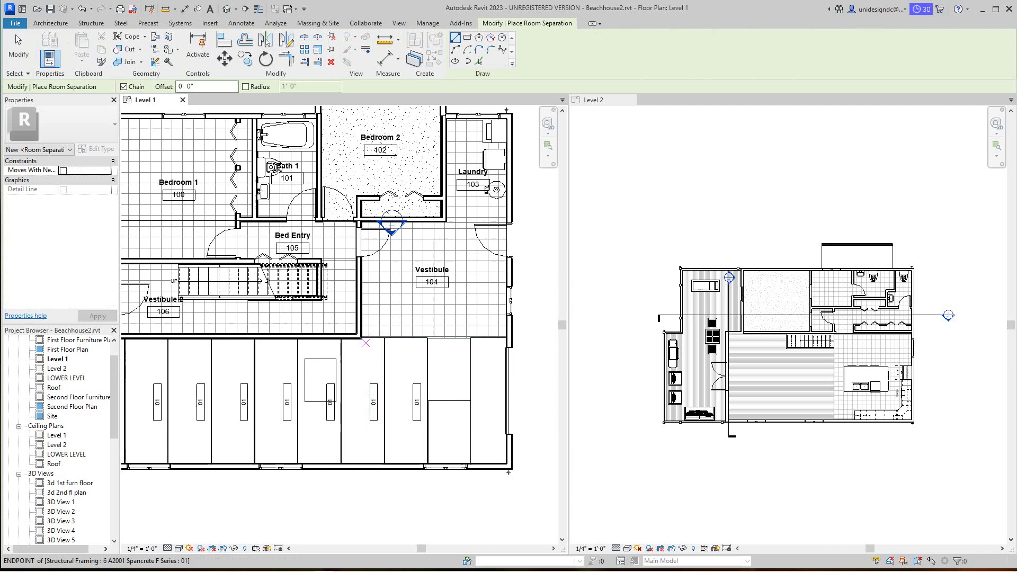
pyautogui.click(362, 338)
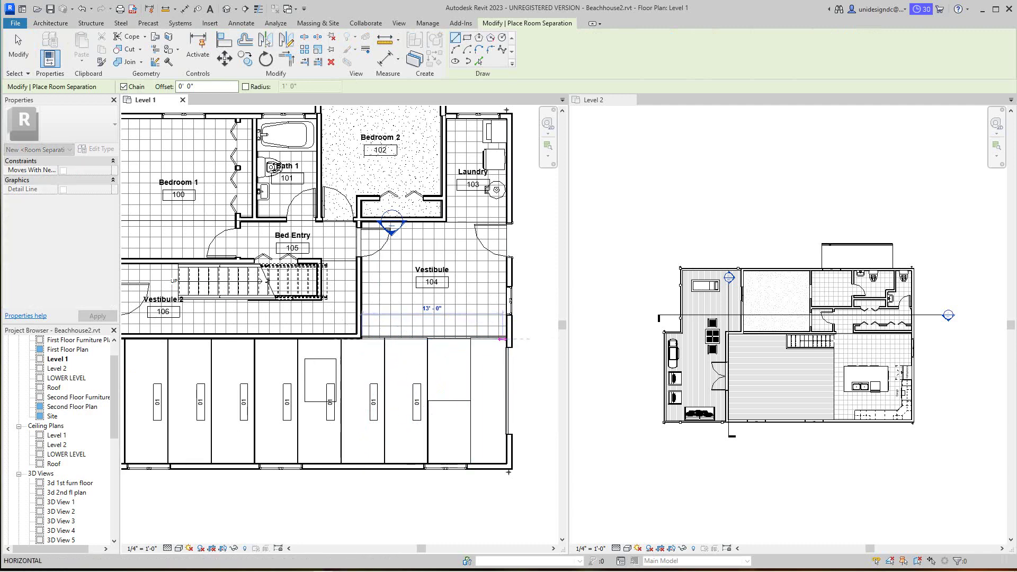
pyautogui.click(508, 340)
pyautogui.press('Escape')
pyautogui.press('Escape')
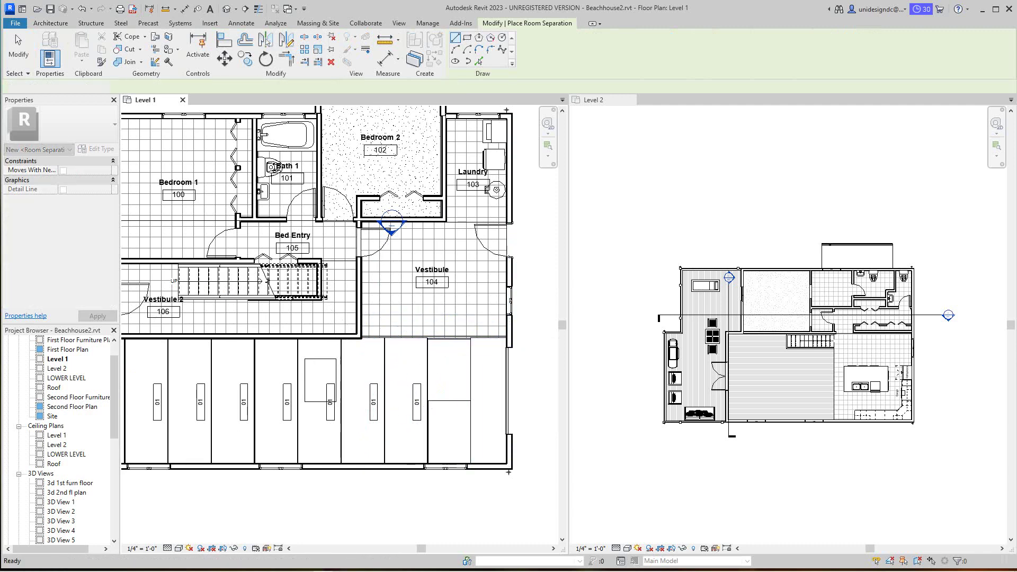
# Step: Place a tagged room in the large area below the vestibules on Level 1 and name it Garage
pyautogui.scroll(-2, 512, 330)
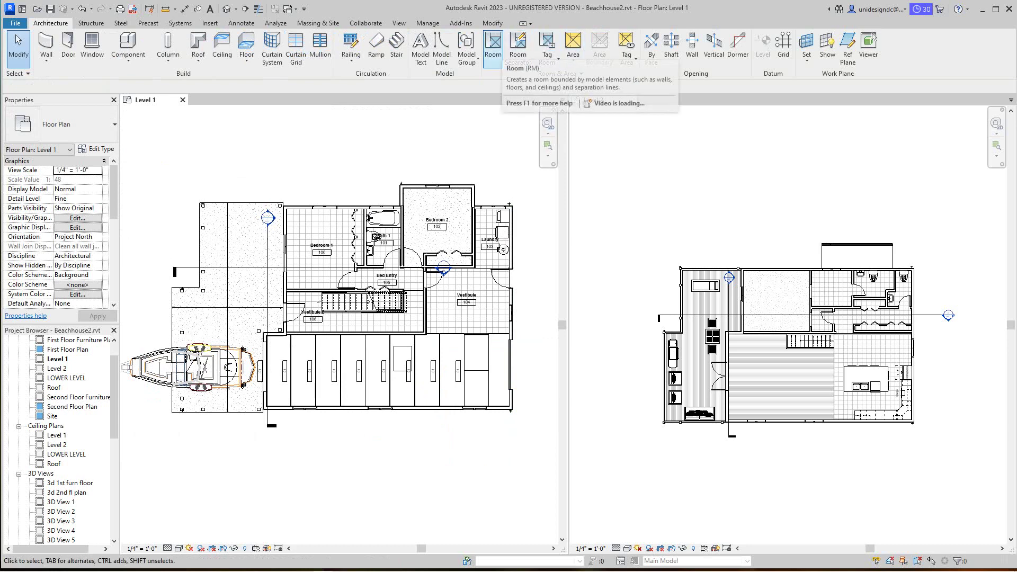
pyautogui.click(493, 45)
pyautogui.scroll(5, 385, 383)
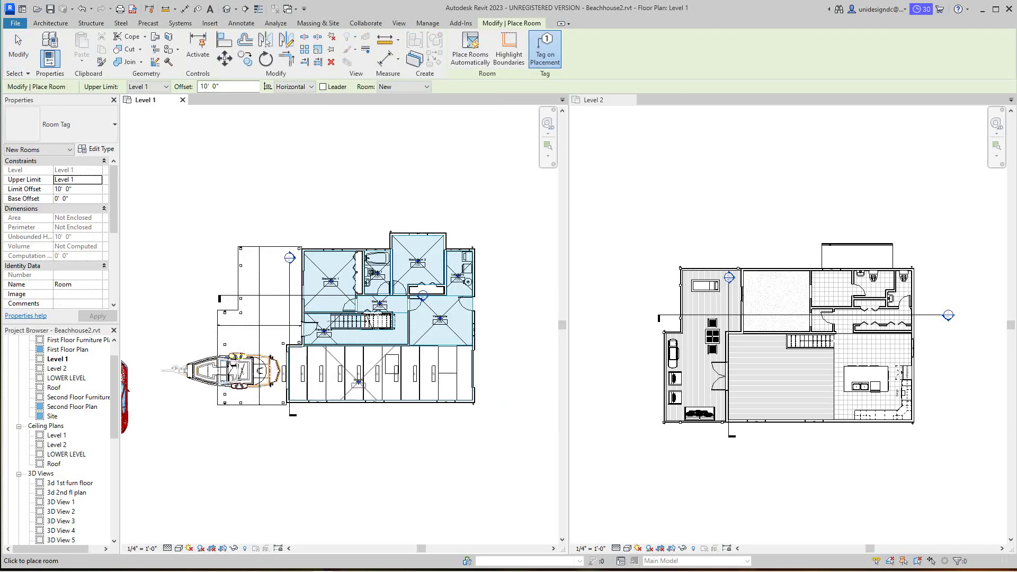
pyautogui.scroll(4, 386, 382)
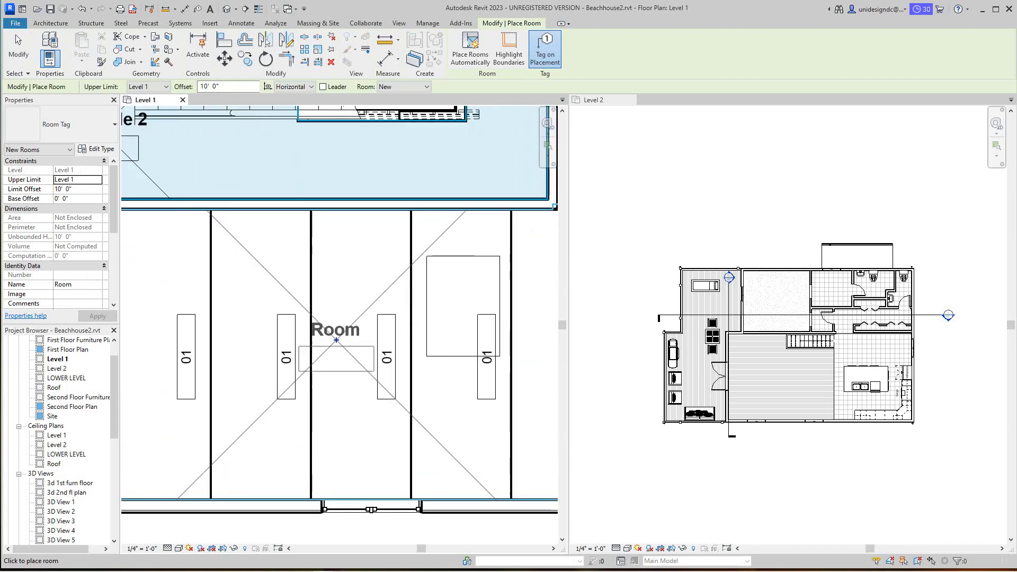
pyautogui.click(338, 336)
pyautogui.press('Escape')
pyautogui.press('Escape')
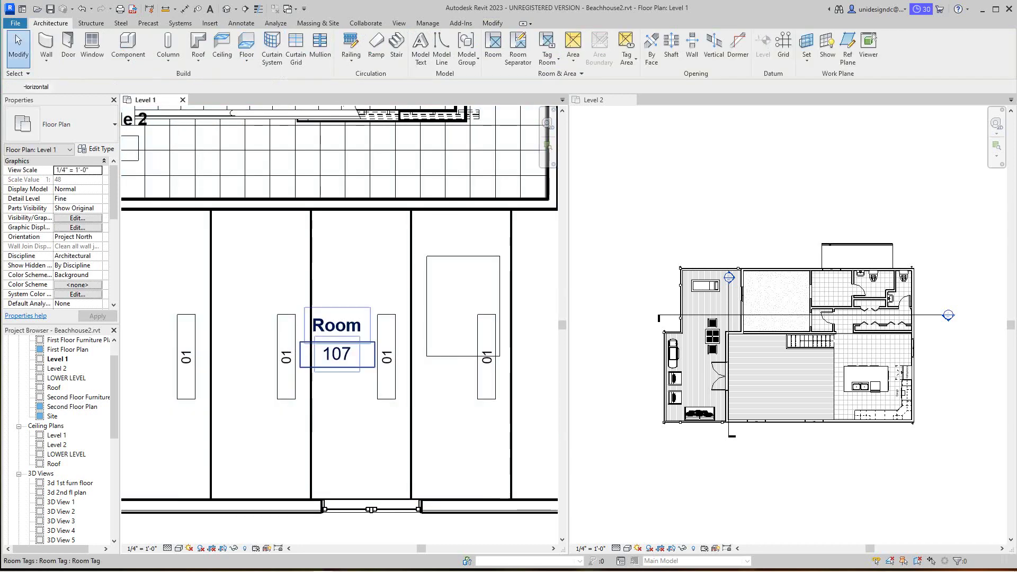
pyautogui.doubleClick(338, 329)
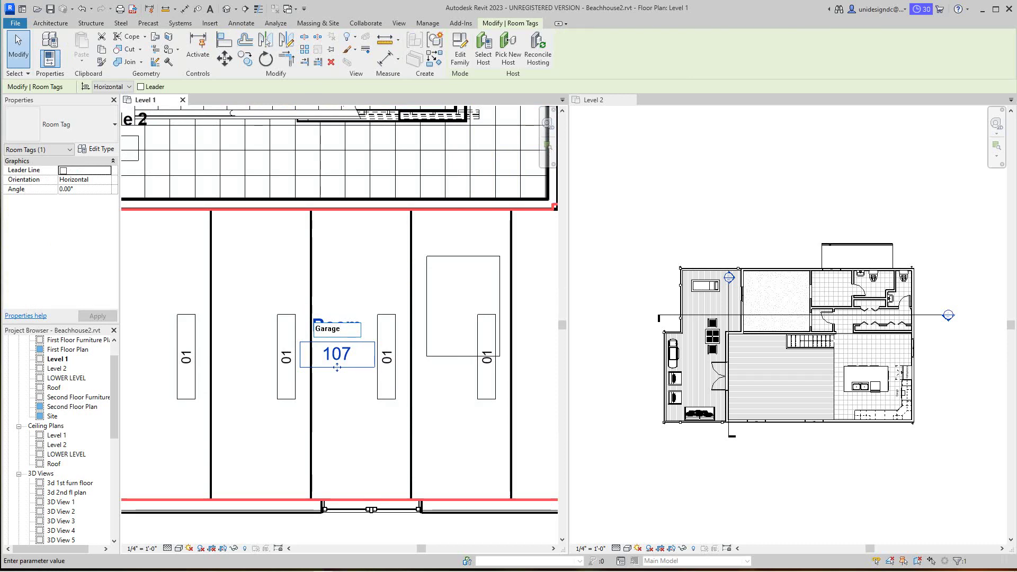
pyautogui.press('Return')
pyautogui.press('Escape')
# Step: Switch to the Level 2 plan, place a tagged room in the large stippled area beside the deck and dismiss the warning
pyautogui.scroll(-7, 337, 366)
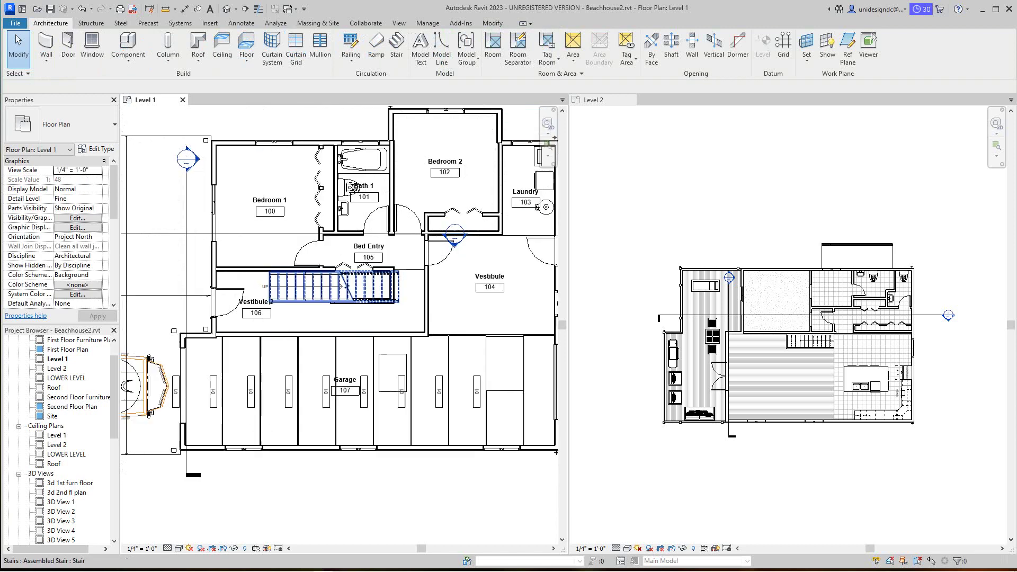
pyautogui.scroll(5, 672, 397)
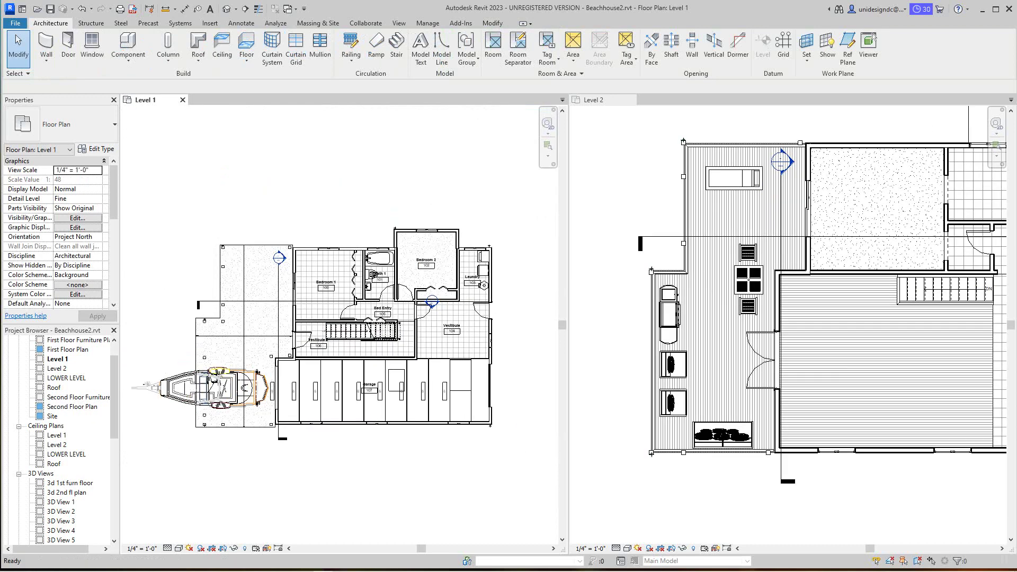
pyautogui.click(674, 372)
pyautogui.scroll(-3, 786, 371)
pyautogui.scroll(3, 978, 244)
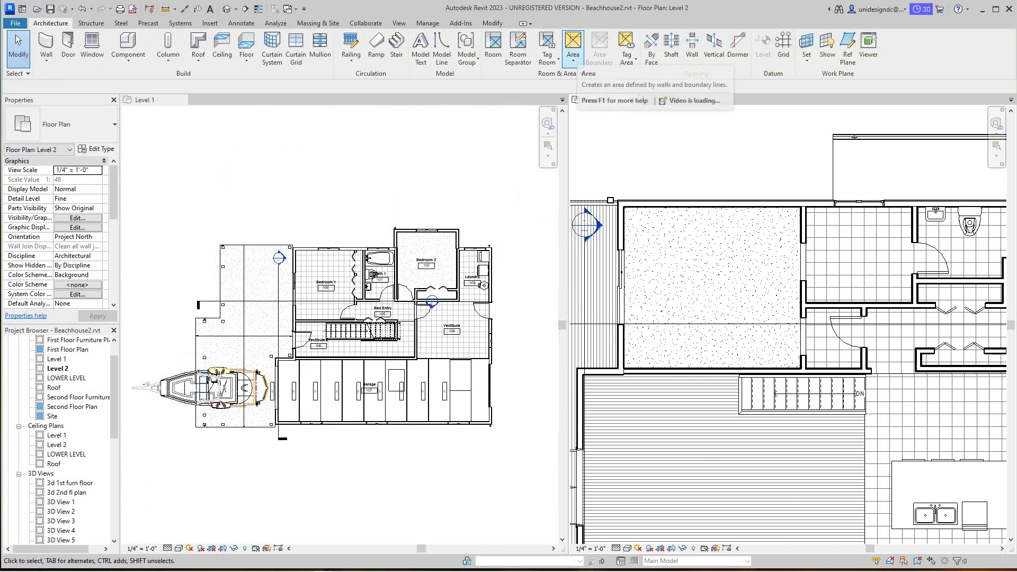
pyautogui.click(493, 45)
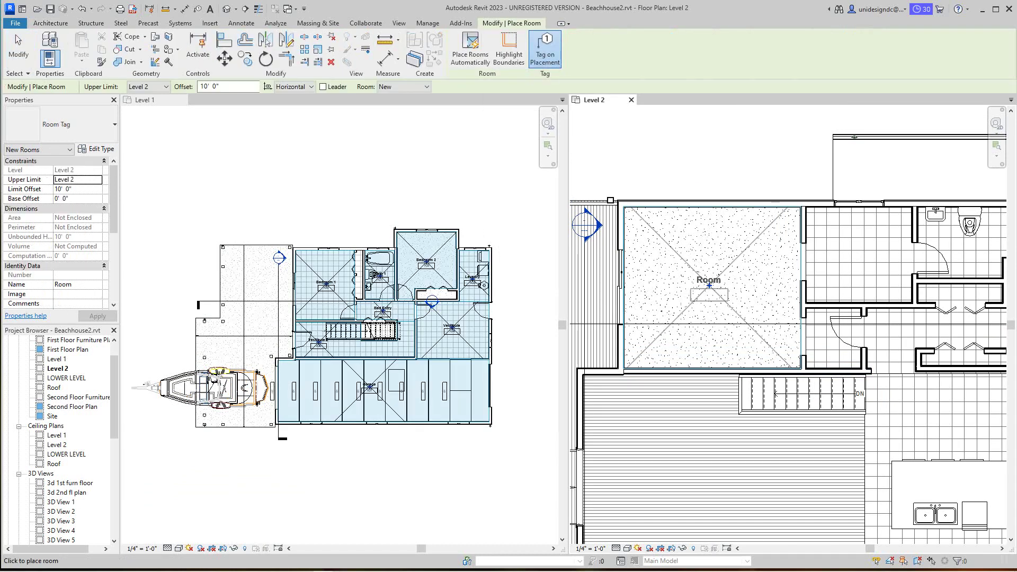
pyautogui.click(712, 284)
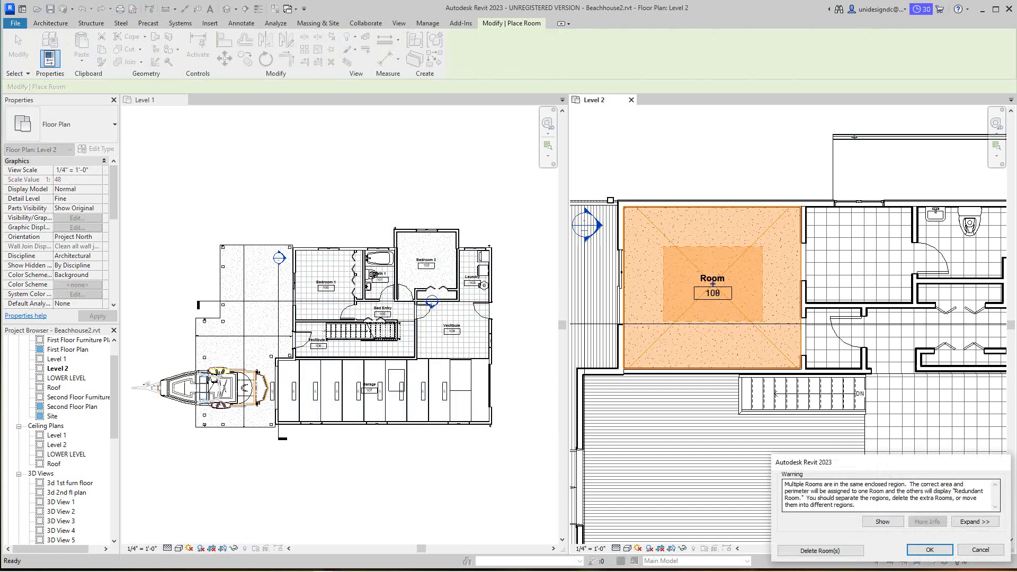
pyautogui.click(981, 550)
pyautogui.press('Escape')
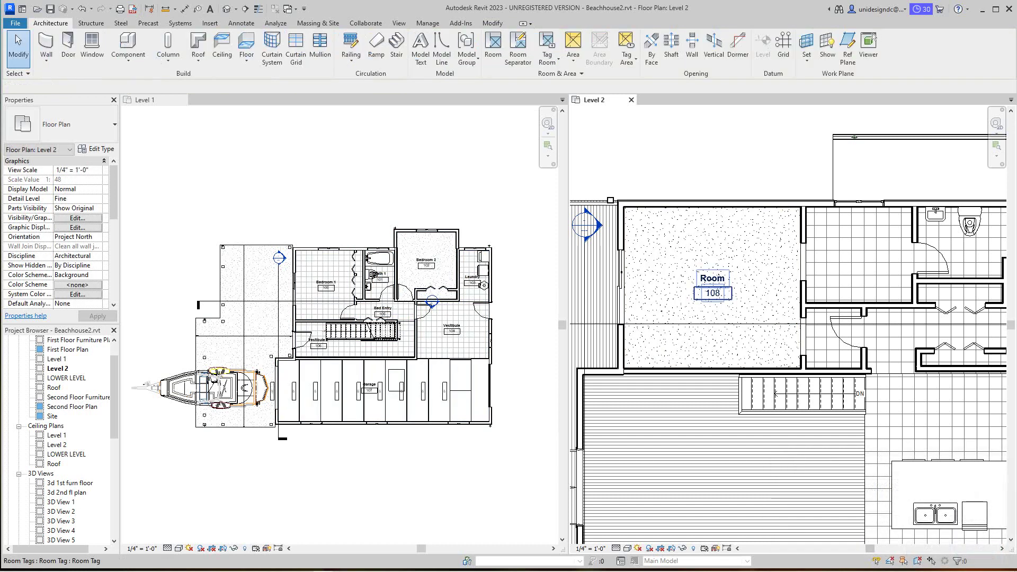
# Step: Name the newly placed Level 2 room beside the deck Master Bedroom
pyautogui.scroll(3, 705, 277)
pyautogui.click(719, 280)
pyautogui.click(720, 281)
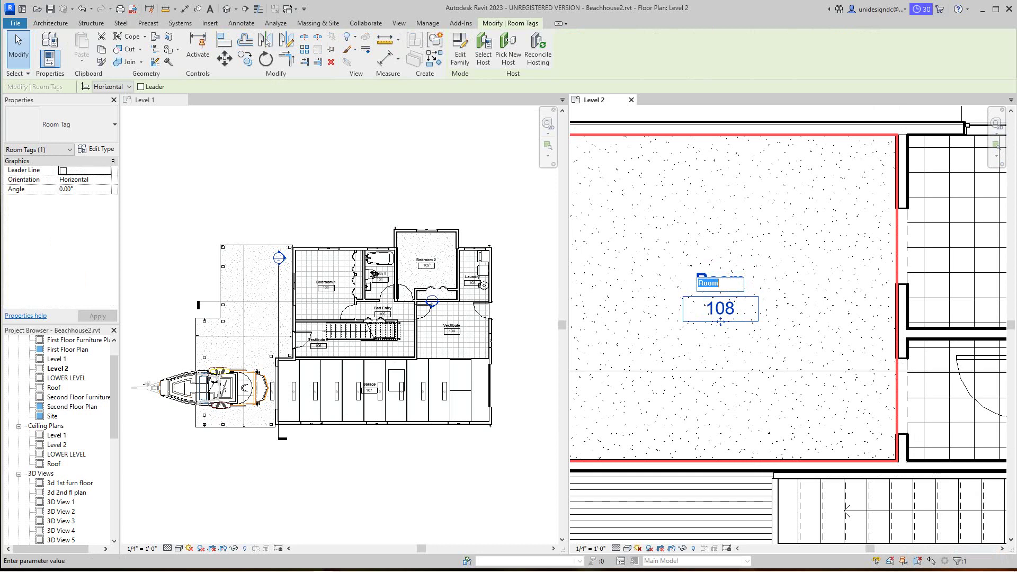
pyautogui.write('Master Be')
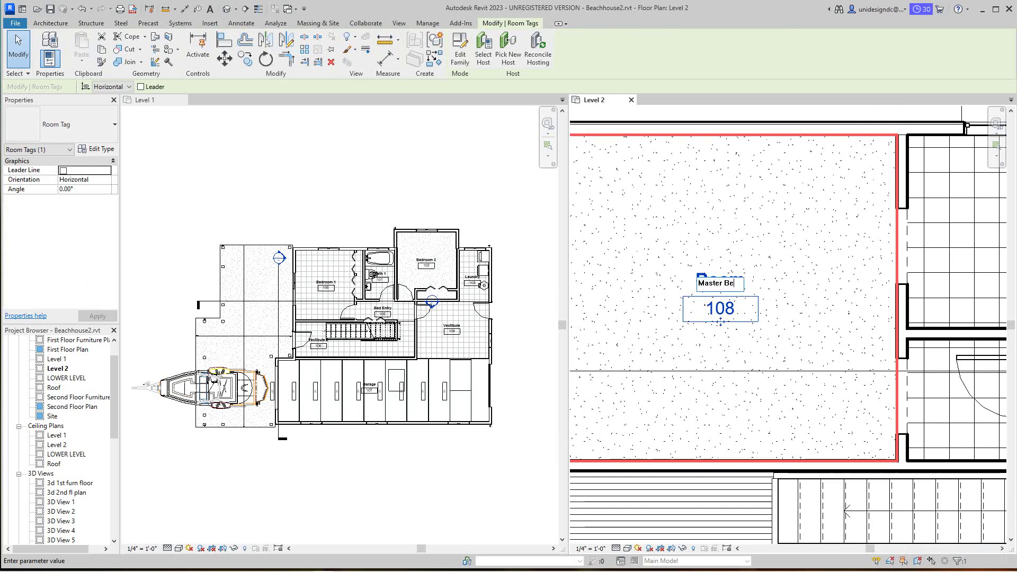
pyautogui.write('droom')
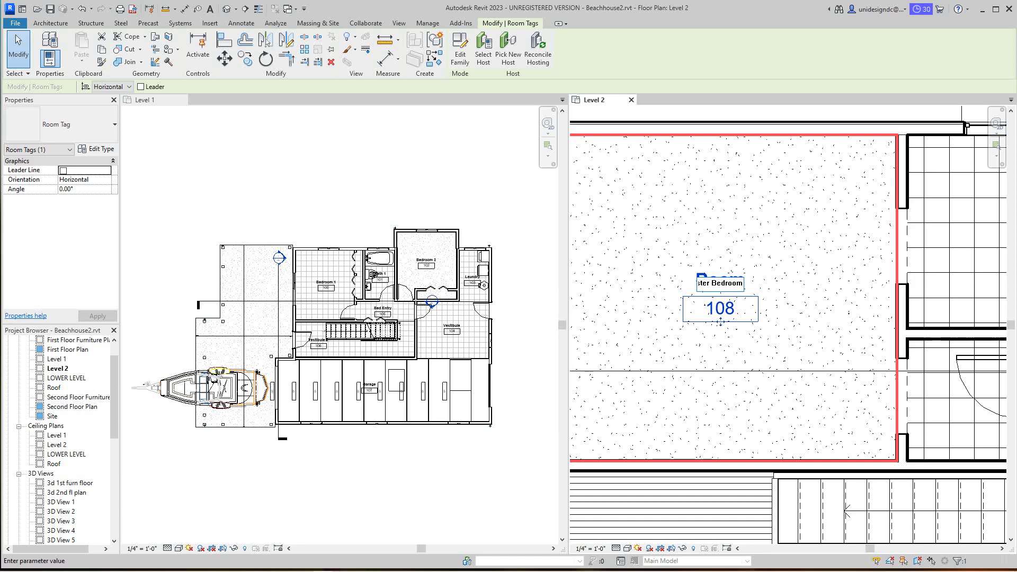
pyautogui.scroll(-3, 724, 279)
pyautogui.press('Return')
# Step: Place a tagged room in the tiled area directly beside Master Bedroom on Level 2 and name it Ensuite
pyautogui.scroll(-2, 779, 218)
pyautogui.moveTo(778, 219); pyautogui.dragTo(649, 264, button='middle')
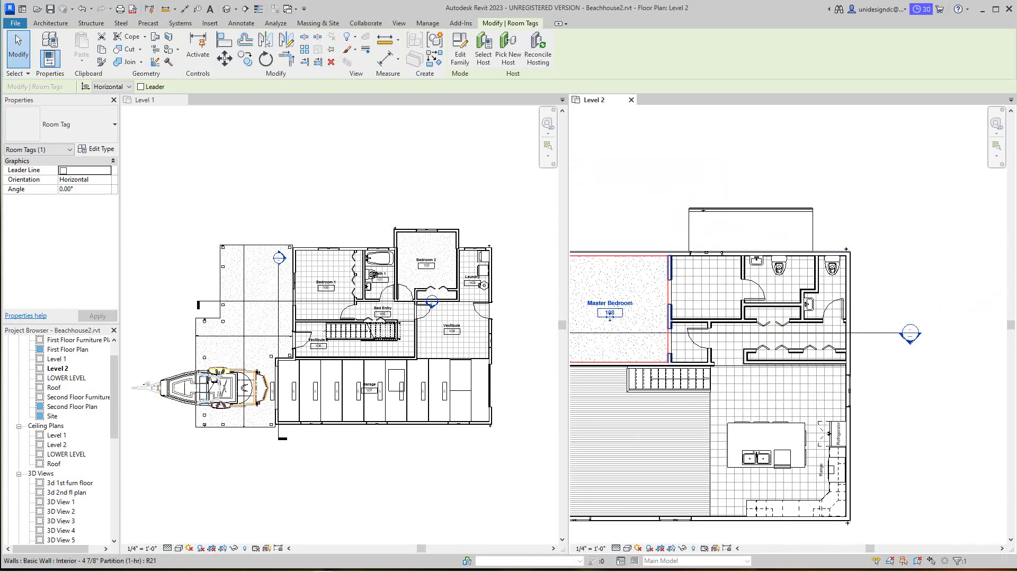
pyautogui.scroll(2, 695, 279)
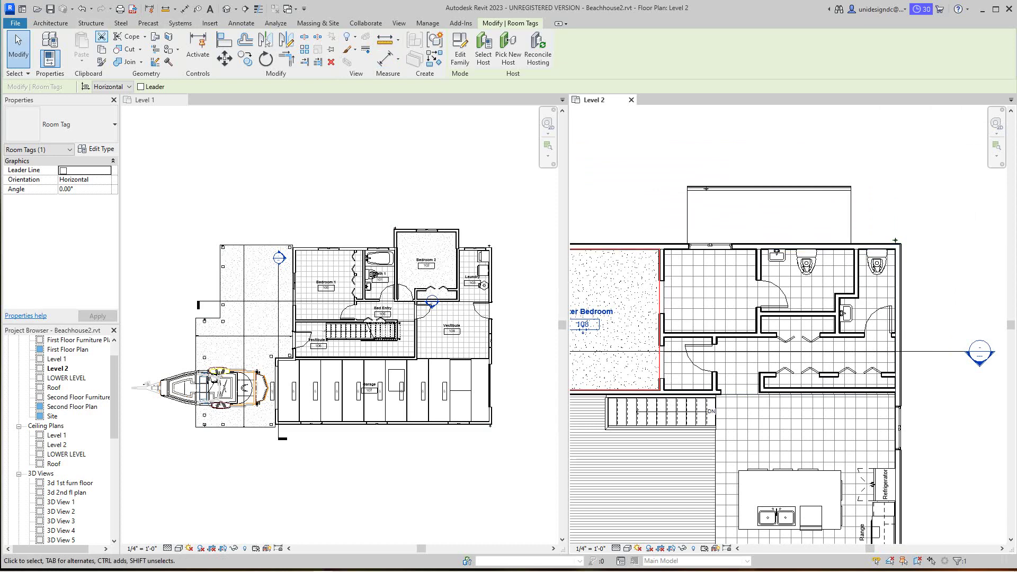
pyautogui.click(50, 24)
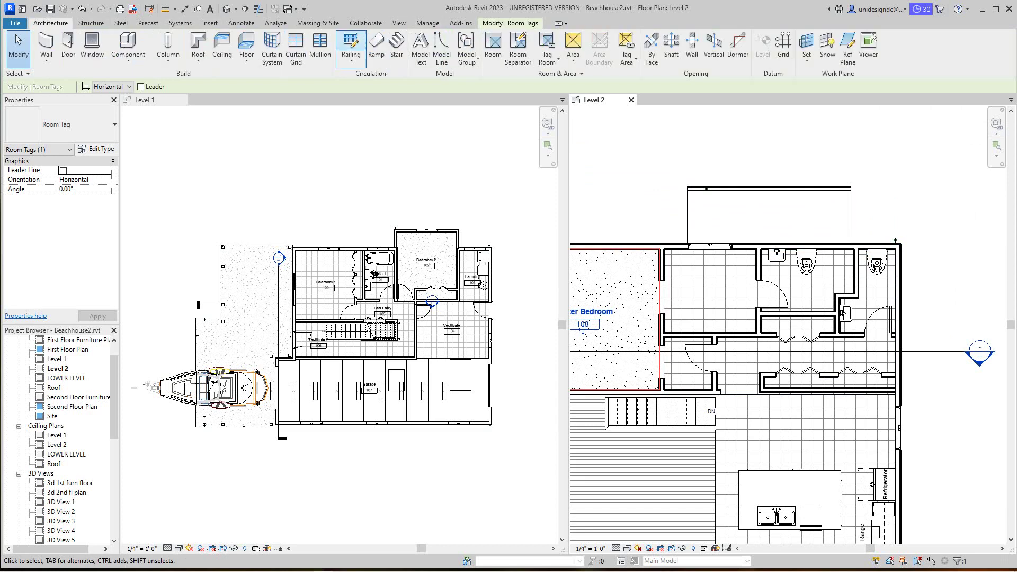
pyautogui.click(492, 48)
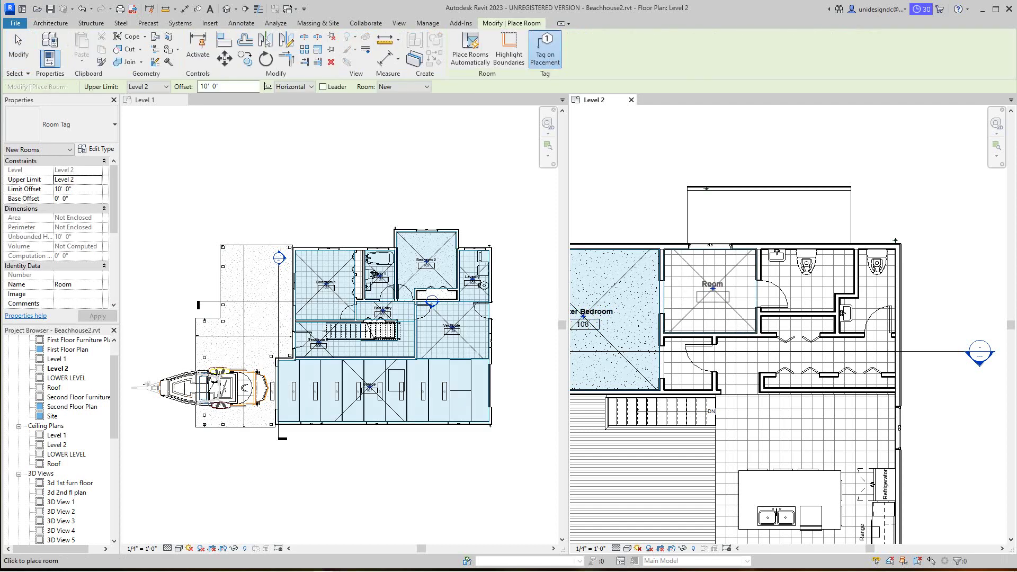
pyautogui.click(713, 289)
pyautogui.scroll(3, 737, 301)
pyautogui.press('Escape')
pyautogui.press('Escape')
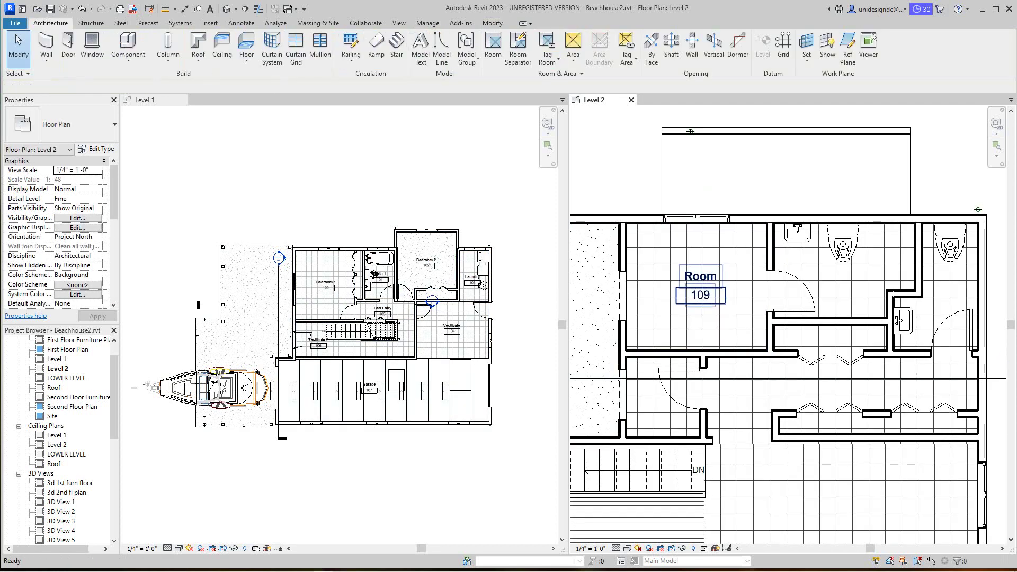
pyautogui.doubleClick(699, 276)
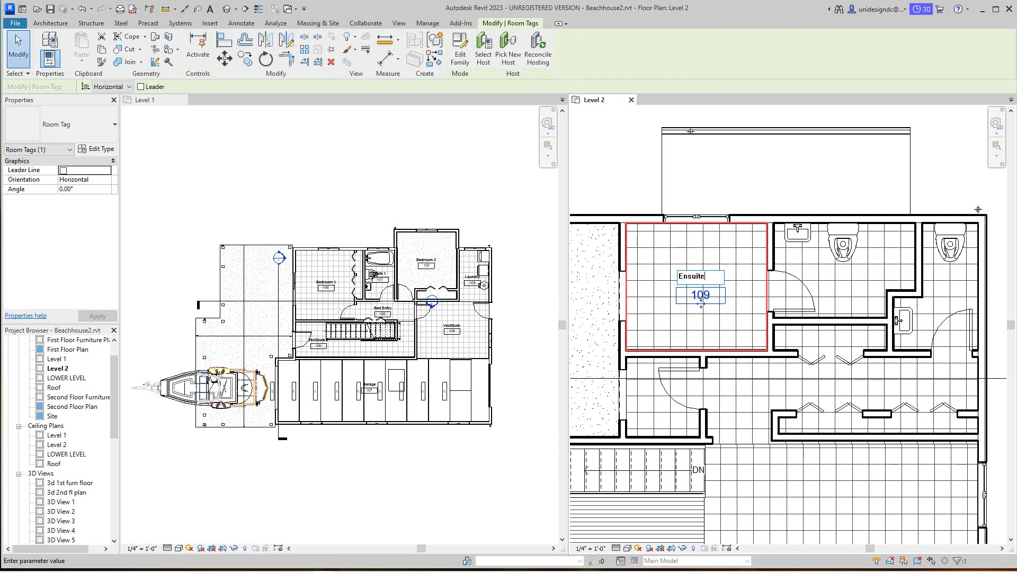
pyautogui.press('Return')
pyautogui.click(612, 175)
# Step: Place a tagged room in the bathroom adjoining Ensuite and name it Master Bath
pyautogui.scroll(-4, 612, 175)
pyautogui.scroll(3, 721, 288)
pyautogui.moveTo(721, 237)
pyautogui.mouseDown(button='middle')
pyautogui.moveTo(721, 287)
pyautogui.moveTo(760, 301)
pyautogui.mouseUp(button='middle')
pyautogui.scroll(-1, 745, 289)
pyautogui.scroll(1, 747, 295)
pyautogui.scroll(-1, 760, 301)
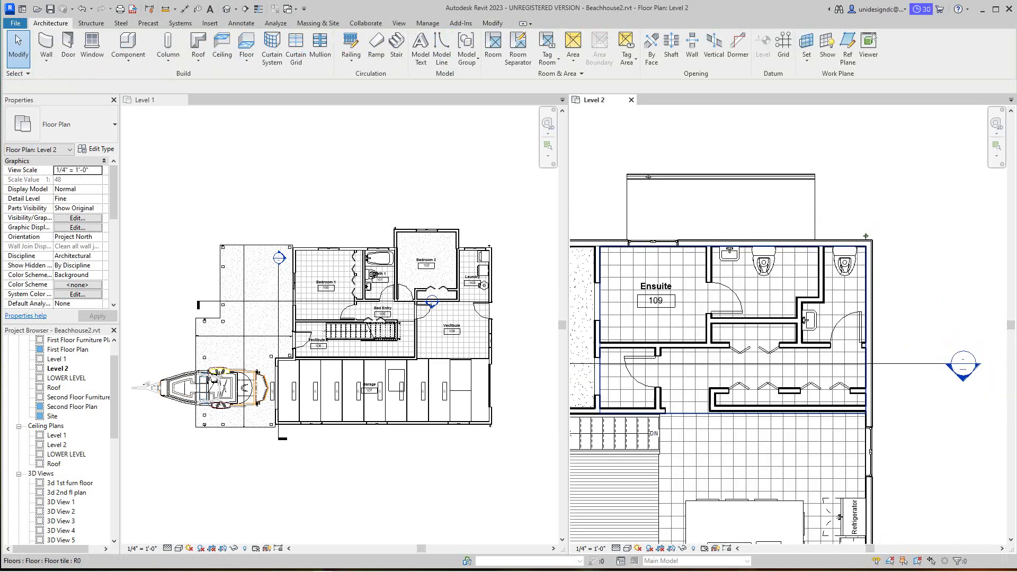
pyautogui.click(493, 45)
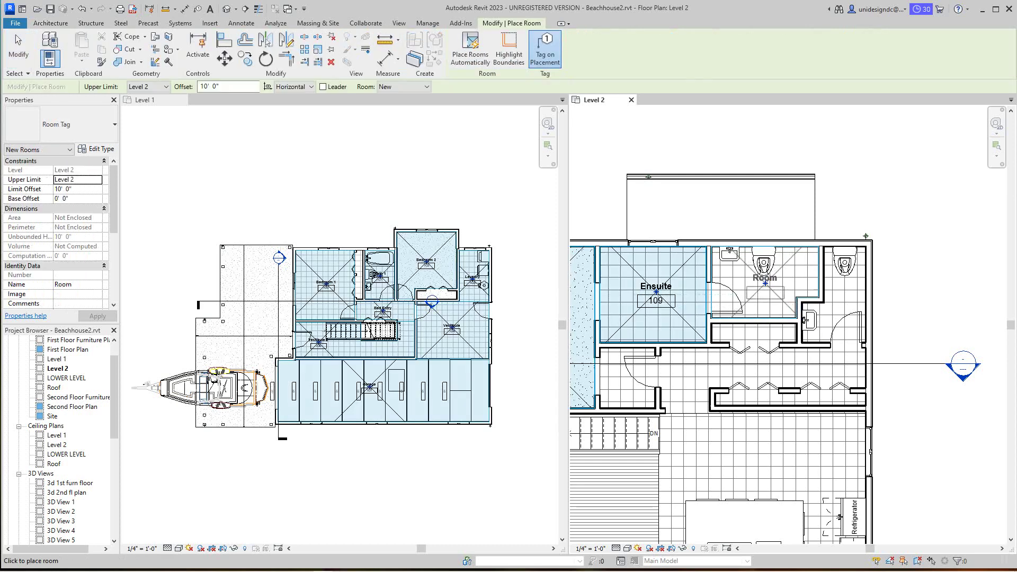
pyautogui.click(765, 288)
pyautogui.press('Escape')
pyautogui.press('Escape')
pyautogui.scroll(4, 765, 288)
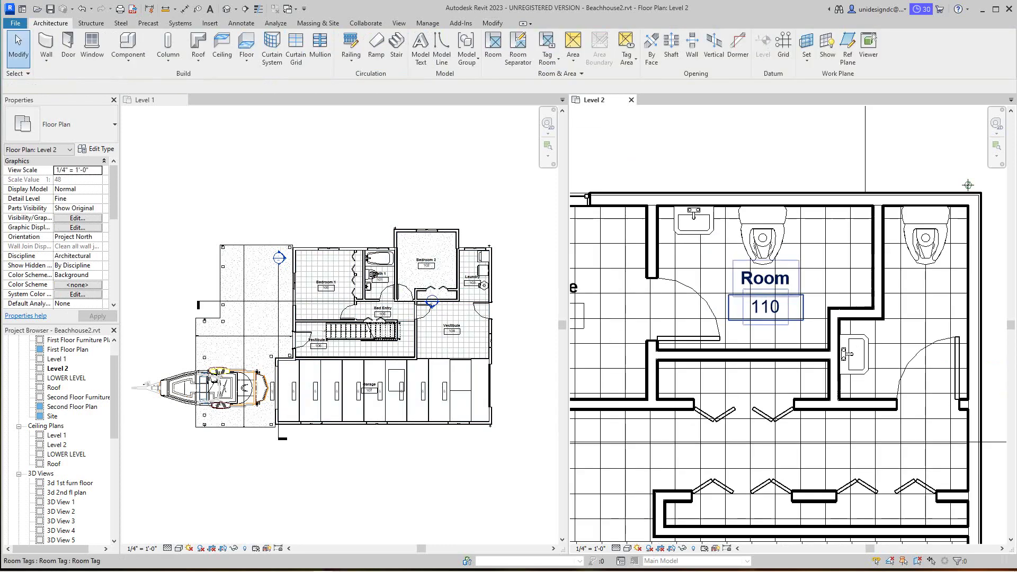
pyautogui.doubleClick(766, 281)
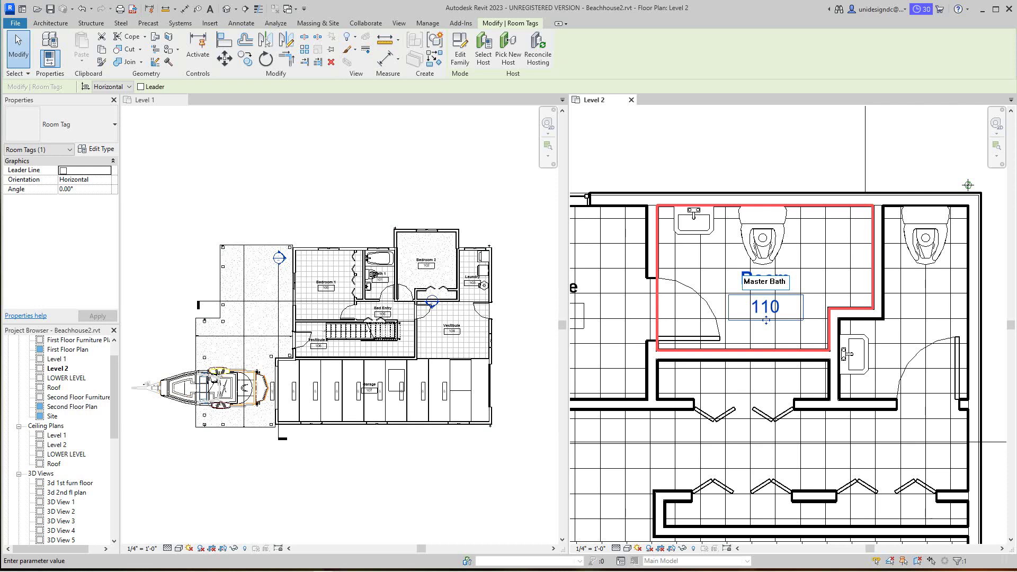
pyautogui.click(822, 233)
# Step: Place a tagged room in the small L-shaped bathroom beside Master Bath and name it Bath 2
pyautogui.scroll(-4, 816, 228)
pyautogui.moveTo(816, 228)
pyautogui.mouseDown(button='middle')
pyautogui.moveTo(790, 219)
pyautogui.moveTo(810, 242)
pyautogui.mouseUp(button='middle')
pyautogui.scroll(1, 816, 220)
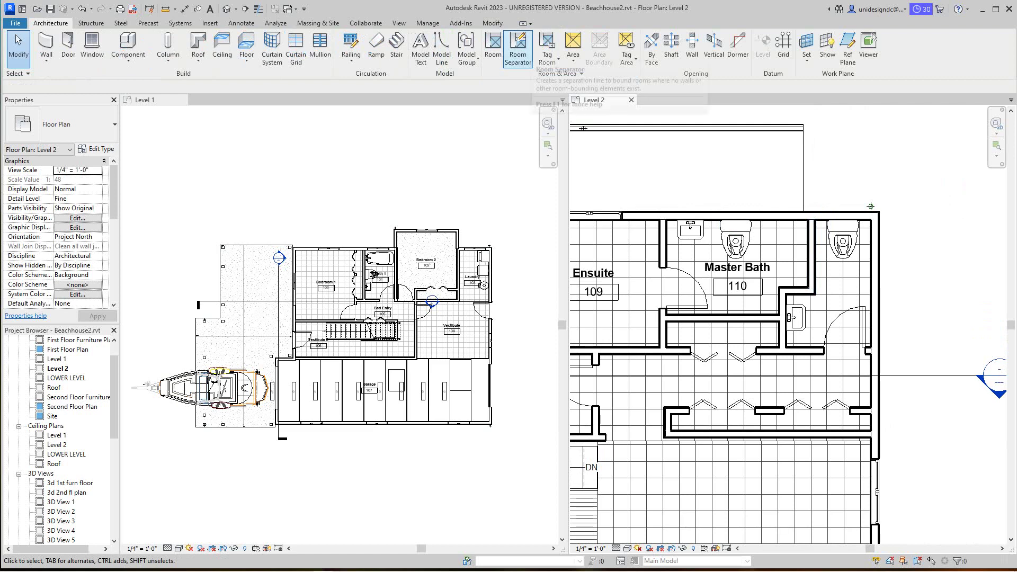
pyautogui.click(493, 45)
pyautogui.scroll(3, 838, 305)
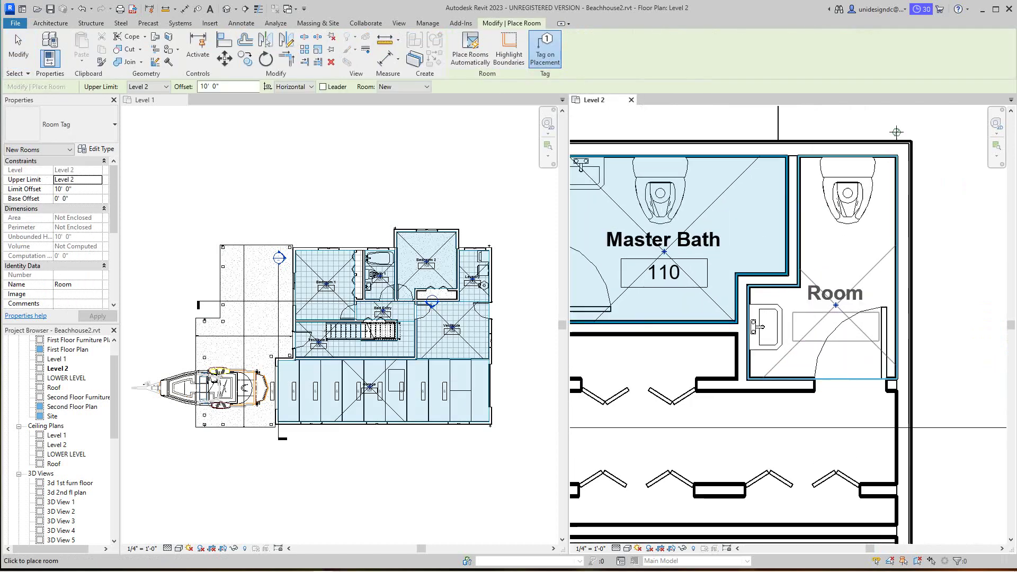
pyautogui.click(839, 304)
pyautogui.press('Escape')
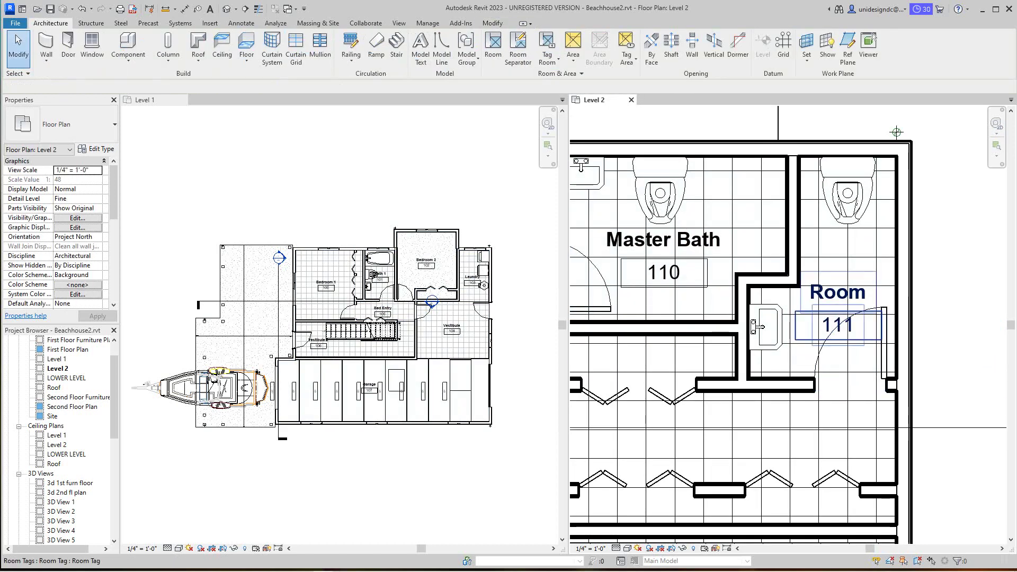
pyautogui.click(838, 297)
pyautogui.click(839, 297)
pyautogui.scroll(-3, 838, 340)
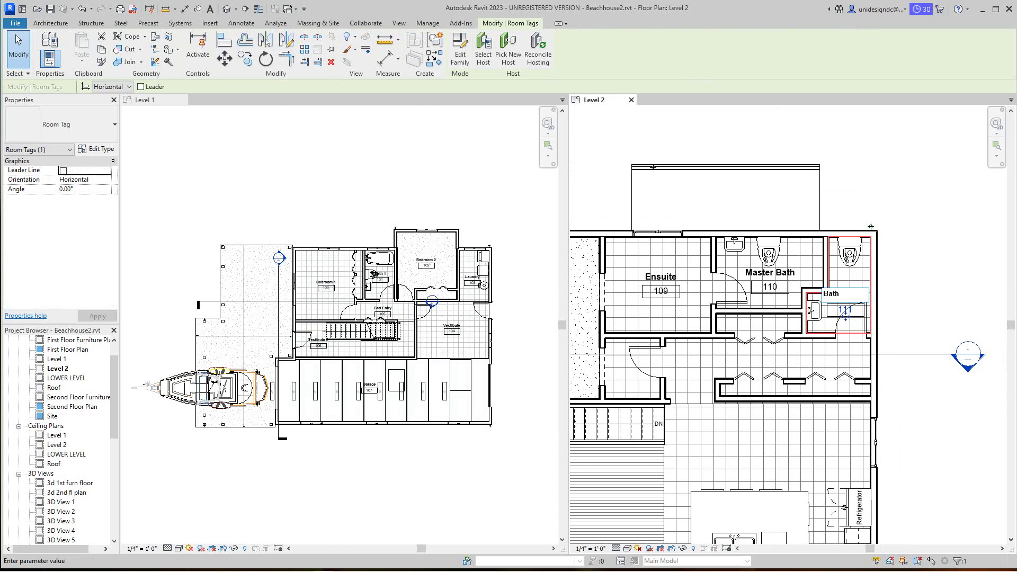
pyautogui.press('Return')
pyautogui.press('z')
pyautogui.press('f')
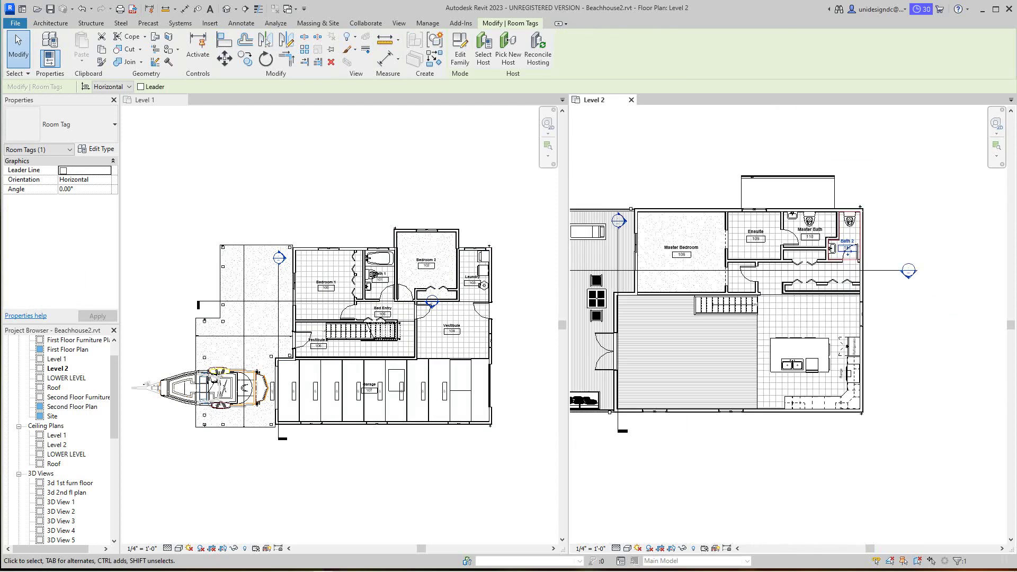
pyautogui.press('Escape')
pyautogui.scroll(5, 811, 230)
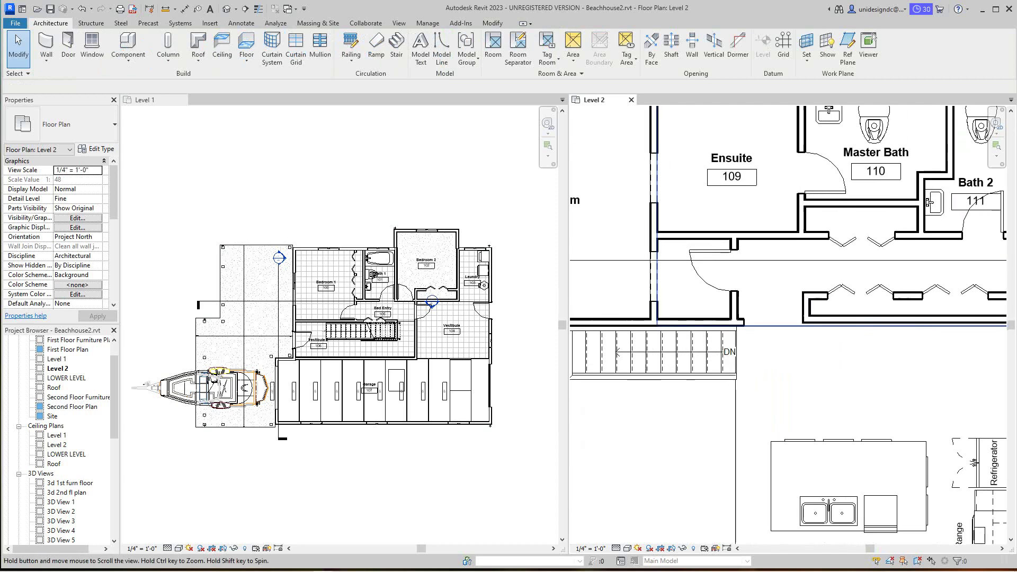
pyautogui.scroll(-5, 954, 408)
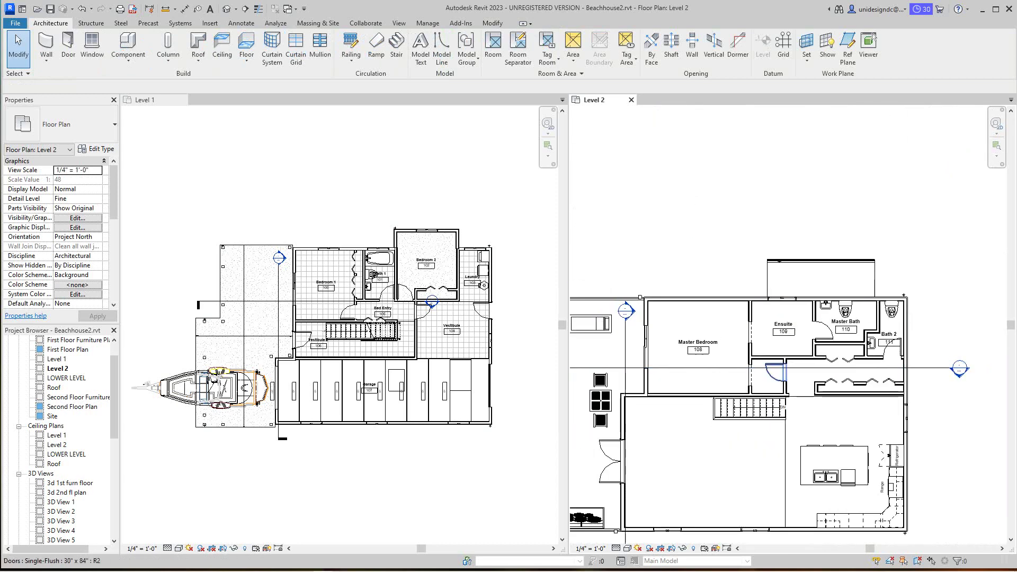
pyautogui.scroll(3, 980, 411)
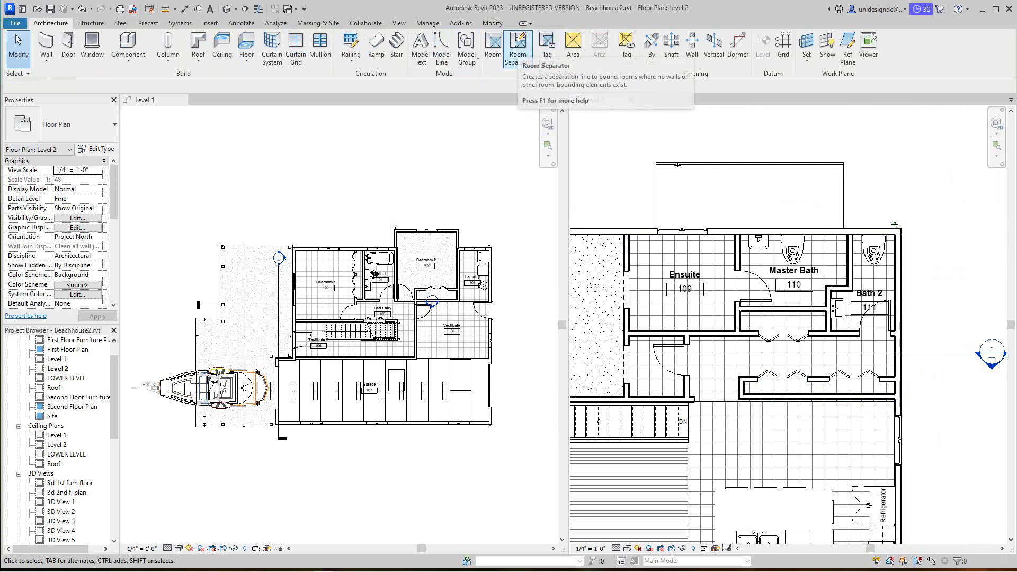
pyautogui.click(493, 47)
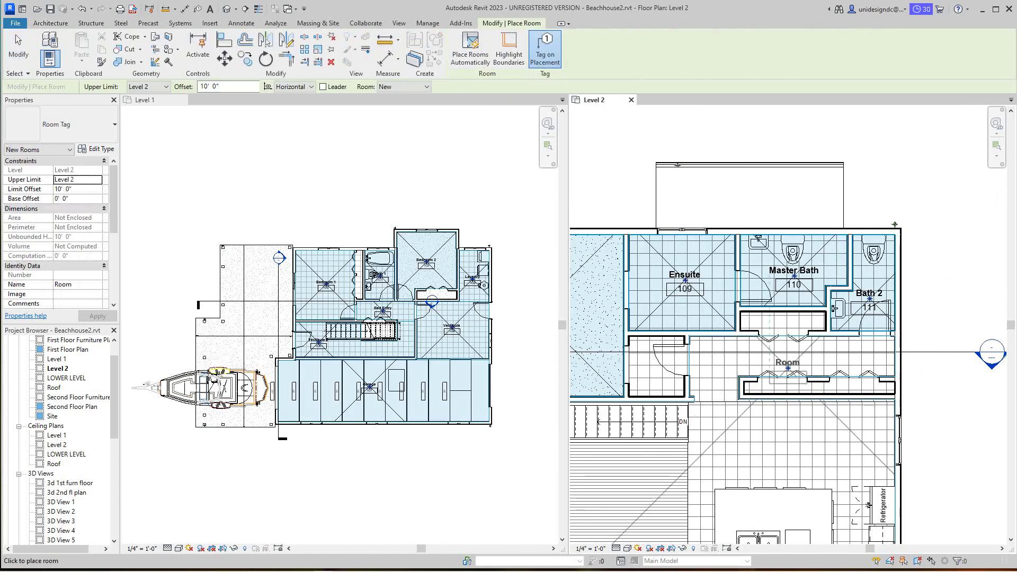
pyautogui.press('Escape')
pyautogui.press('Escape')
pyautogui.scroll(2, 764, 366)
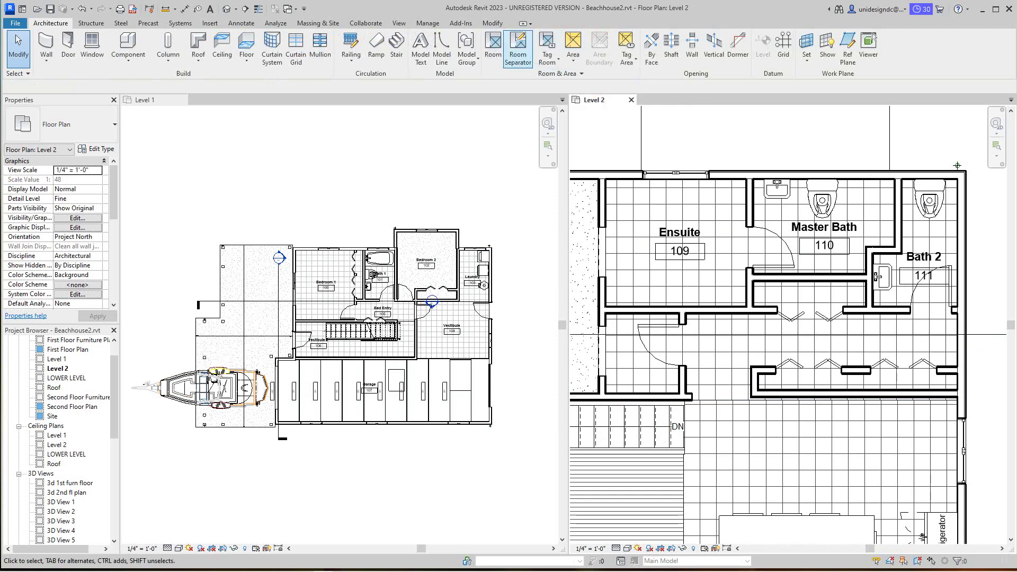
pyautogui.click(519, 46)
pyautogui.scroll(3, 695, 392)
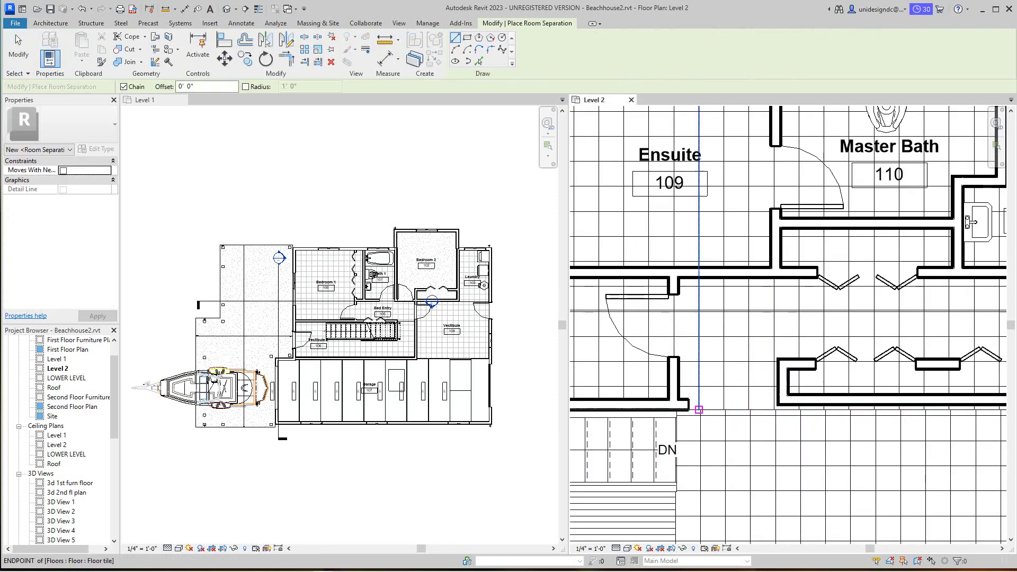
pyautogui.press('Escape')
pyautogui.press('Escape')
# Step: Align the kitchen-side face of the hallway closet wall with the edge of the tile floor at the stair opening
pyautogui.scroll(2, 789, 411)
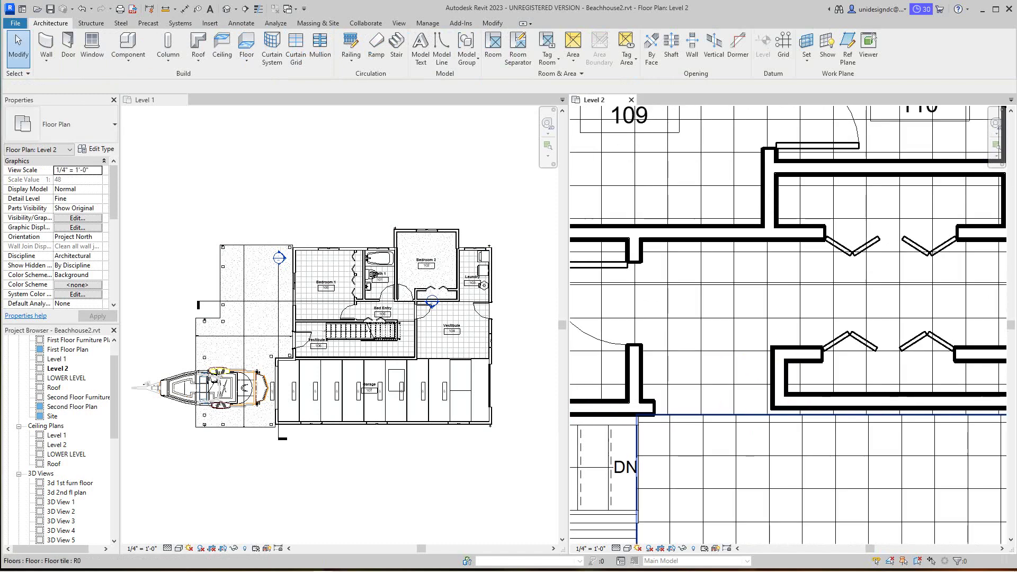
pyautogui.scroll(-1, 734, 420)
pyautogui.scroll(-1, 774, 394)
pyautogui.moveTo(775, 394)
pyautogui.mouseDown(button='middle')
pyautogui.moveTo(775, 380)
pyautogui.moveTo(806, 351)
pyautogui.moveTo(745, 350)
pyautogui.mouseUp(button='middle')
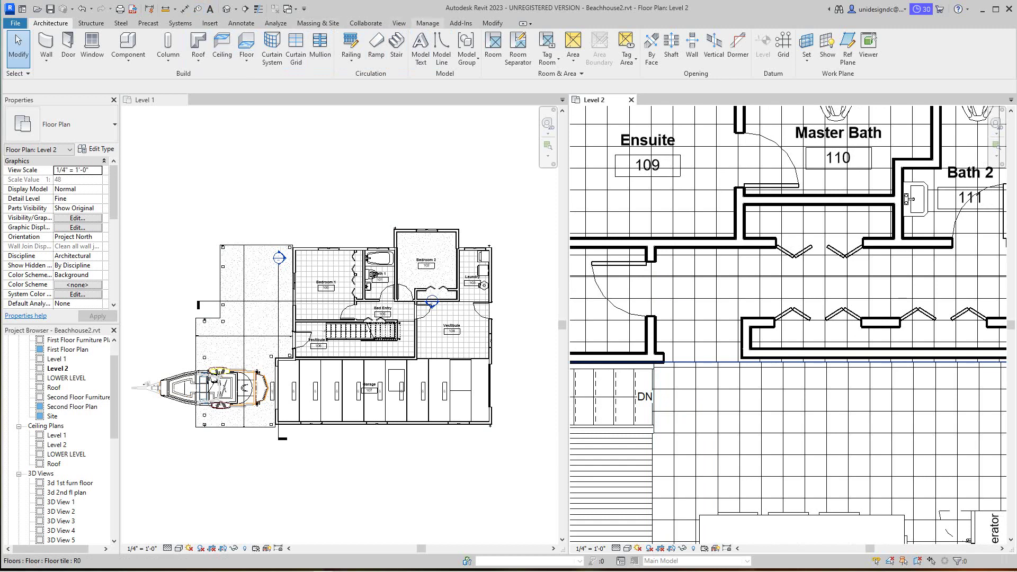
pyautogui.click(493, 24)
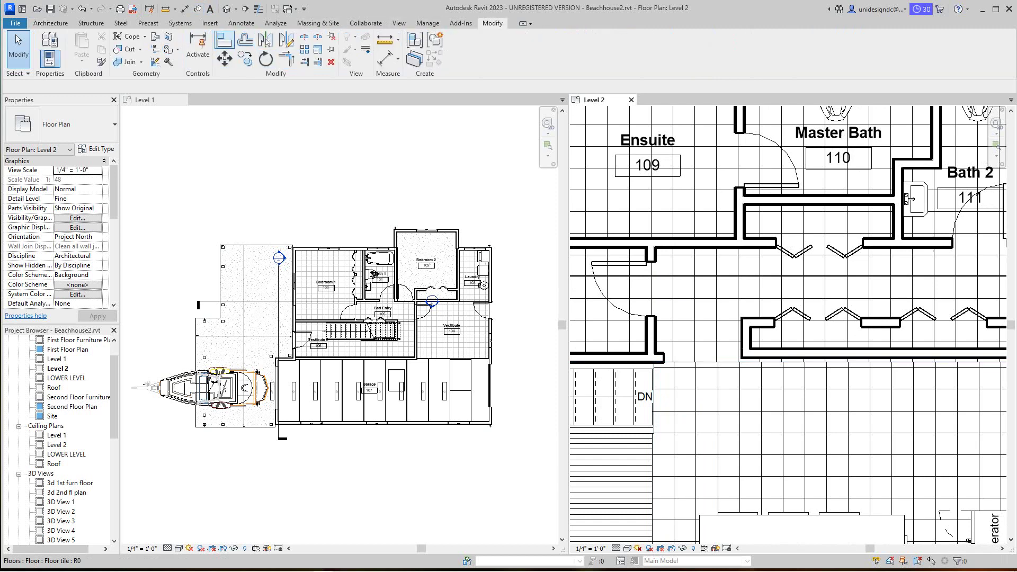
pyautogui.click(224, 40)
pyautogui.scroll(3, 713, 367)
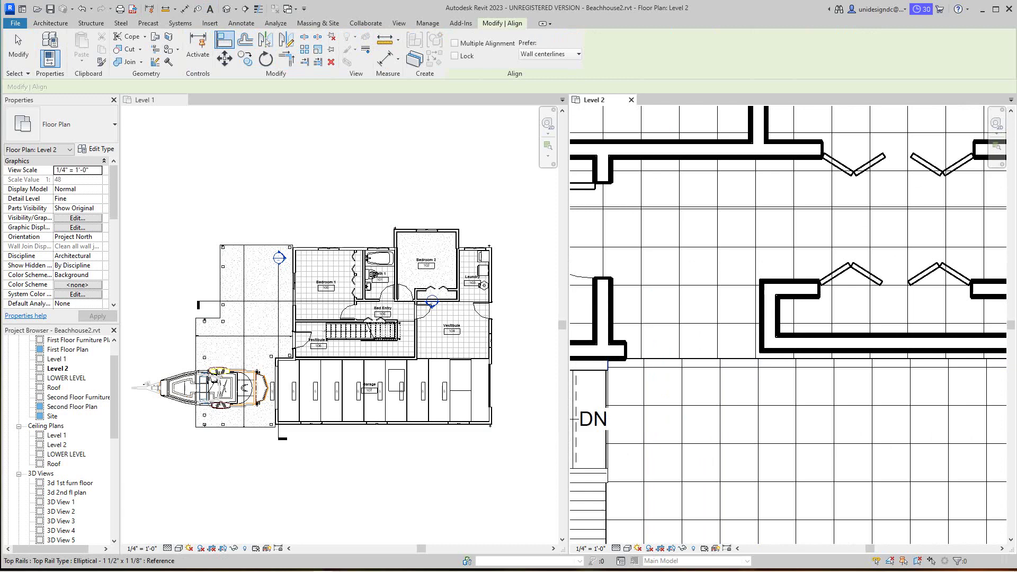
pyautogui.click(657, 358)
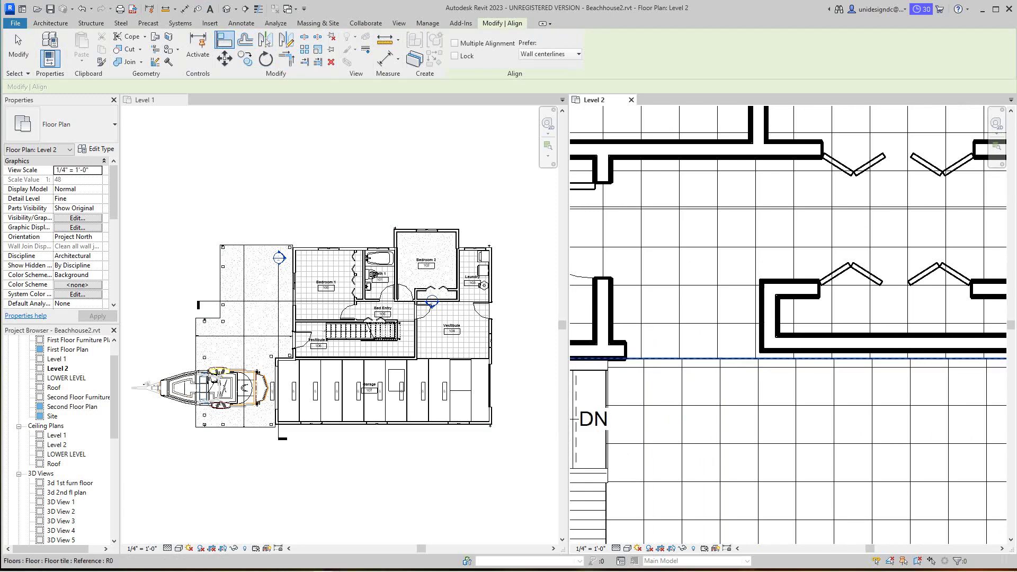
pyautogui.scroll(-3, 803, 403)
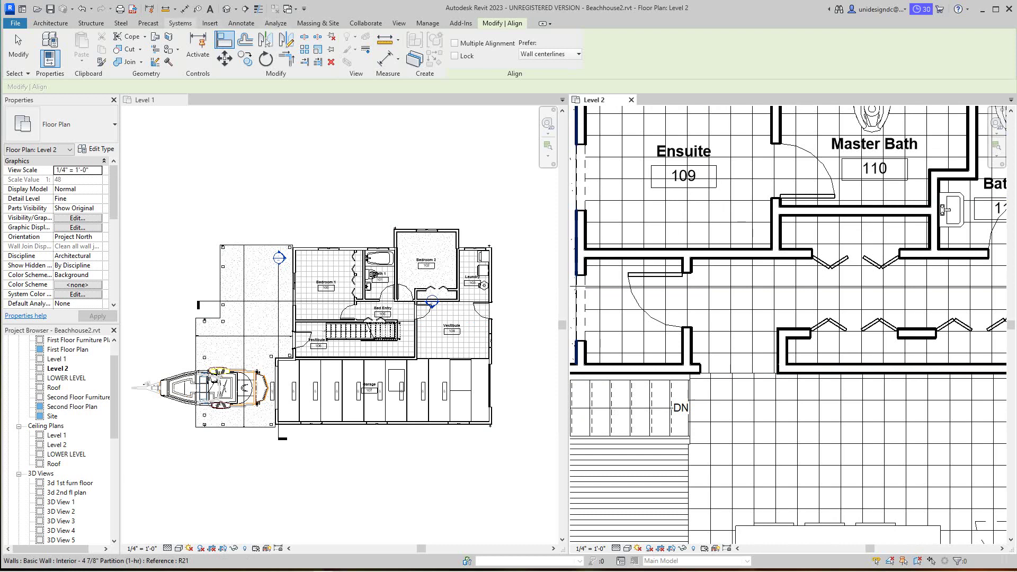
# Step: Draw a room separation line about 3'-7" long across the hallway opening, from the wall end by the stairs to the closet wall corner
pyautogui.click(50, 23)
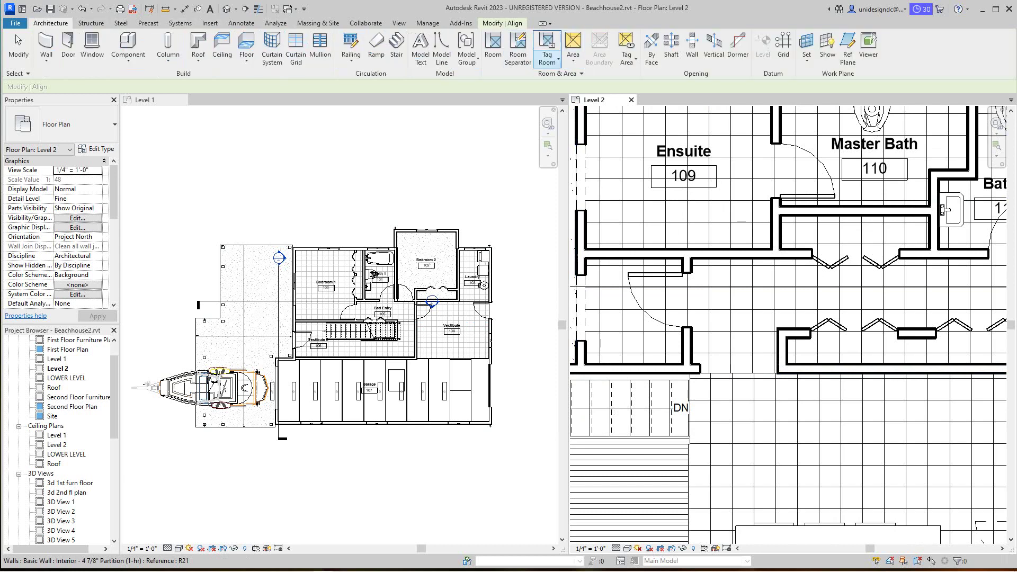
pyautogui.click(518, 51)
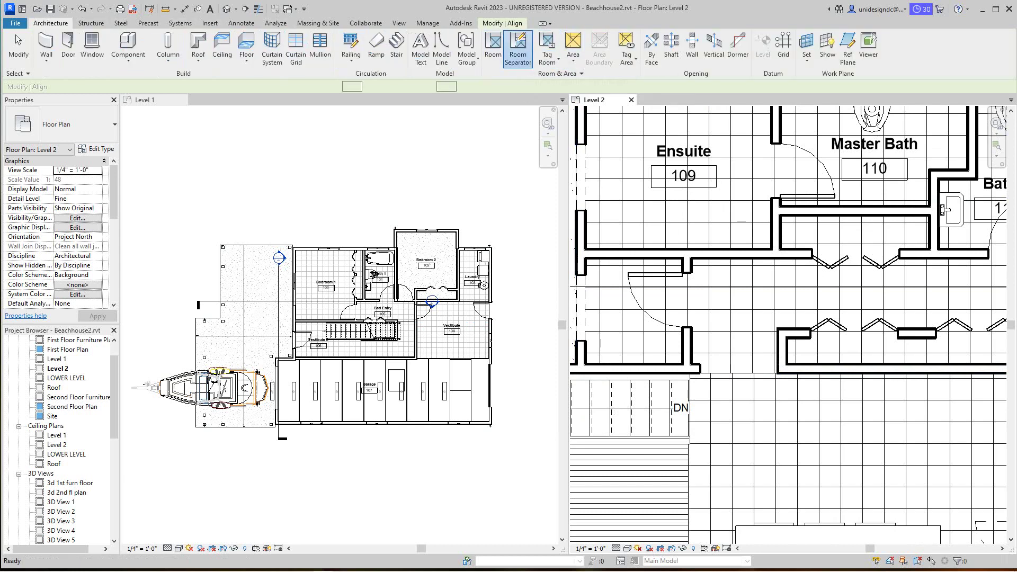
pyautogui.click(700, 374)
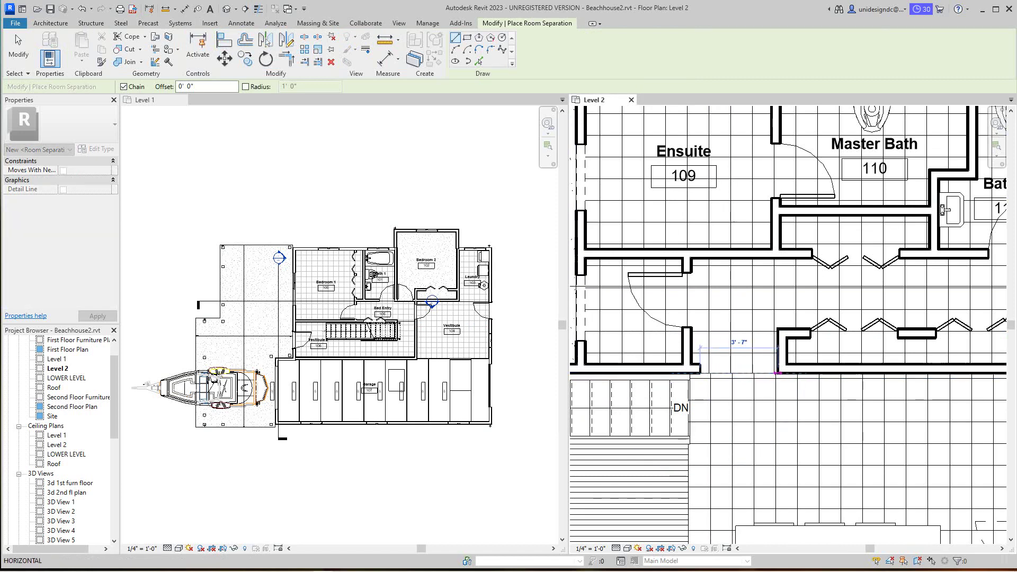
pyautogui.scroll(-5, 791, 400)
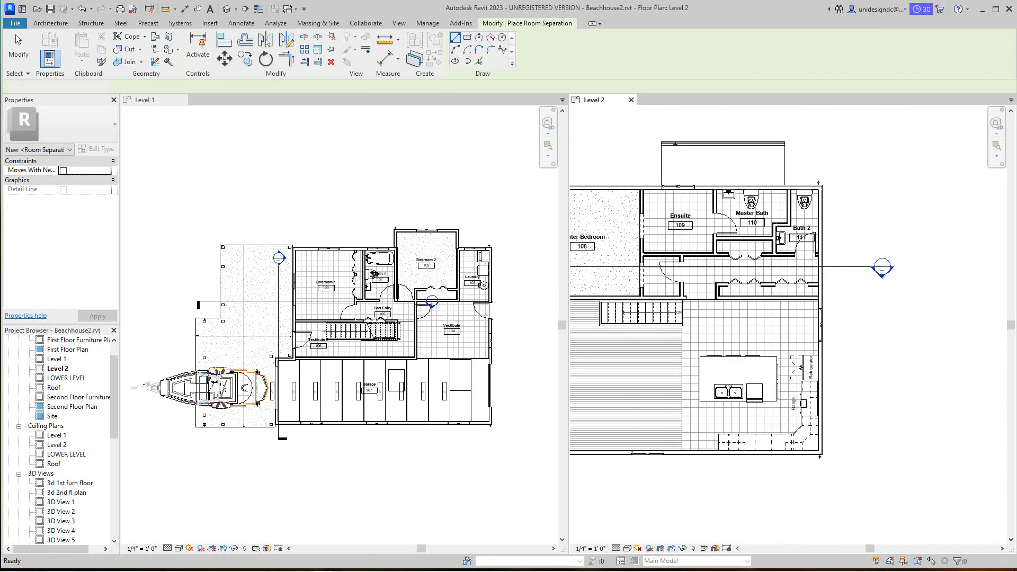
pyautogui.press('Escape')
pyautogui.press('Escape')
pyautogui.scroll(5, 594, 366)
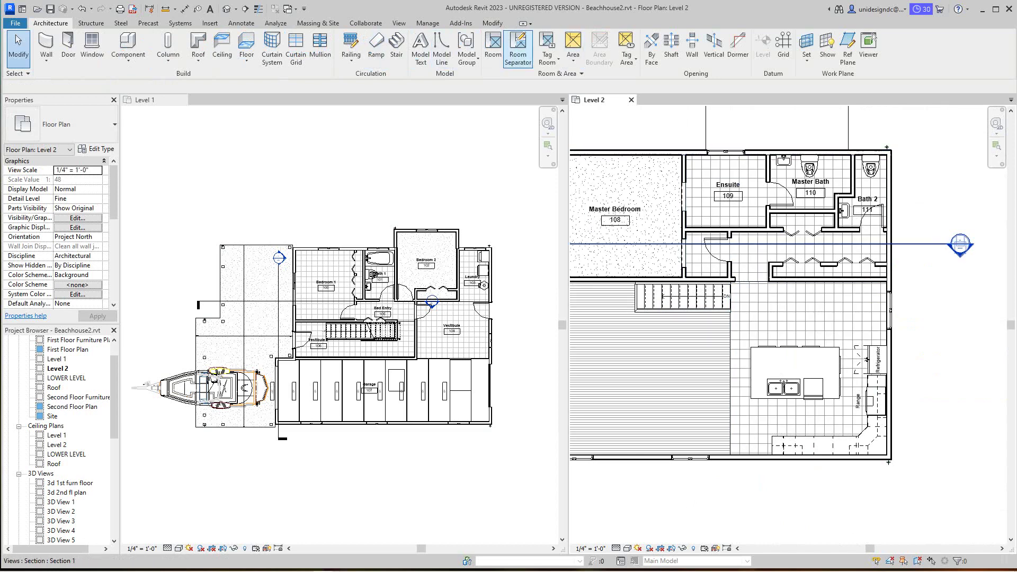
# Step: Draw a room separation line about 19' long along the tile floor's edge, from the hallway opening to the exterior wall, dividing the living area from the kitchen
pyautogui.click(518, 45)
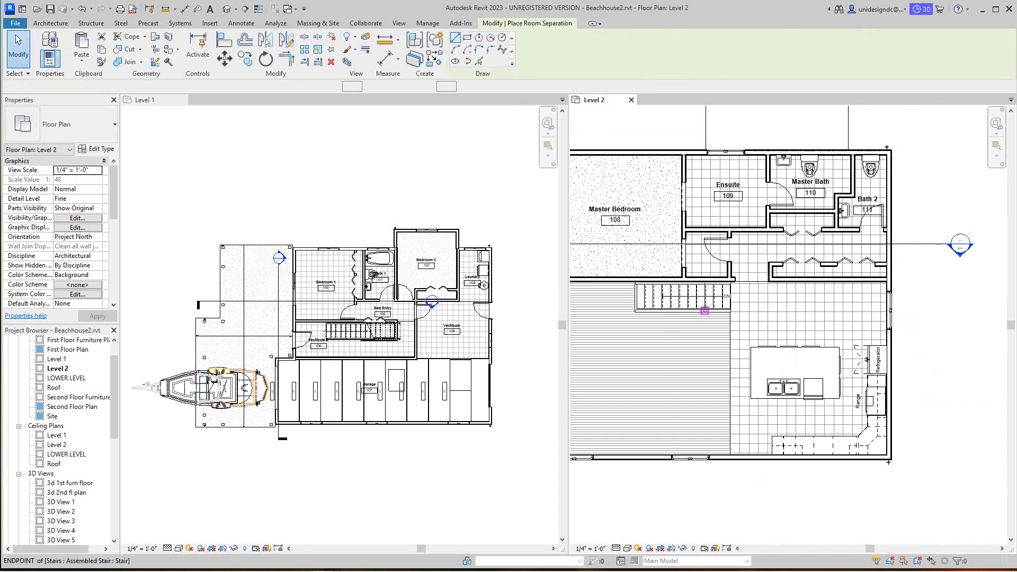
pyautogui.click(731, 279)
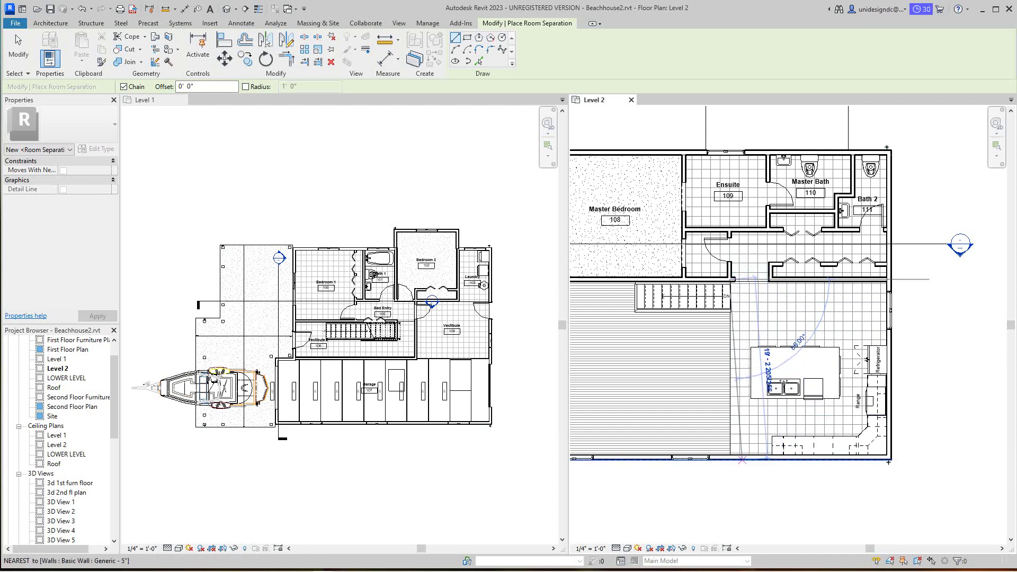
pyautogui.press('Escape')
pyautogui.scroll(-2, 767, 376)
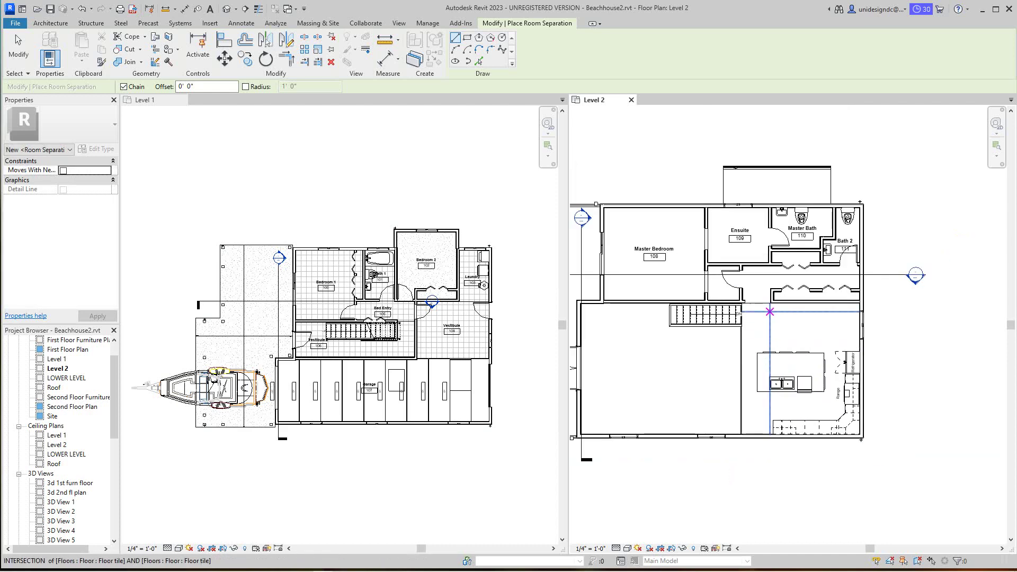
pyautogui.scroll(3, 768, 305)
pyautogui.press('Escape')
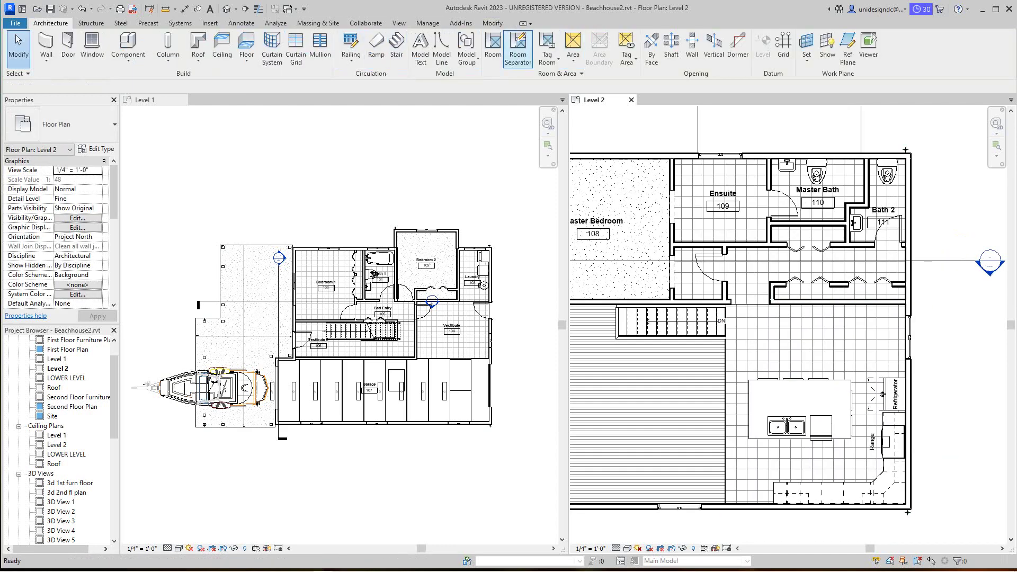
# Step: Place a tagged room in the L-shaped hallway below Ensuite, Master Bath and Bath 2
pyautogui.click(493, 45)
pyautogui.scroll(4, 821, 262)
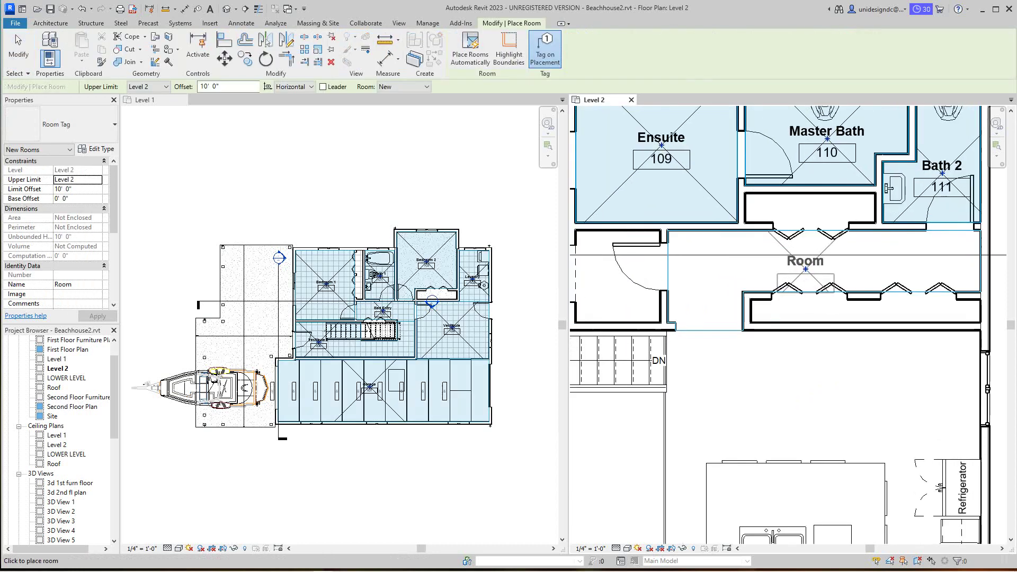
pyautogui.scroll(-4, 752, 262)
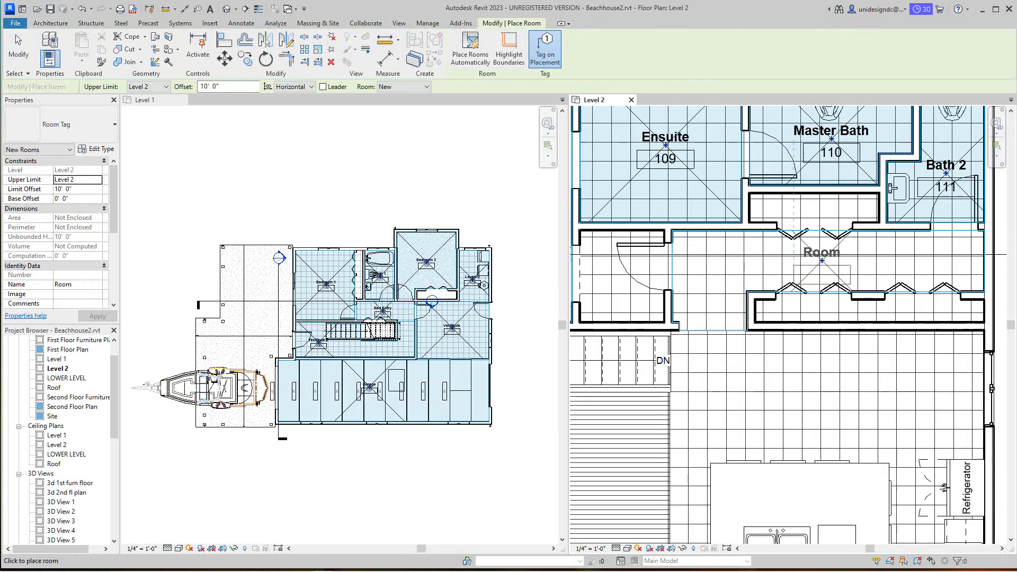
pyautogui.scroll(3, 734, 266)
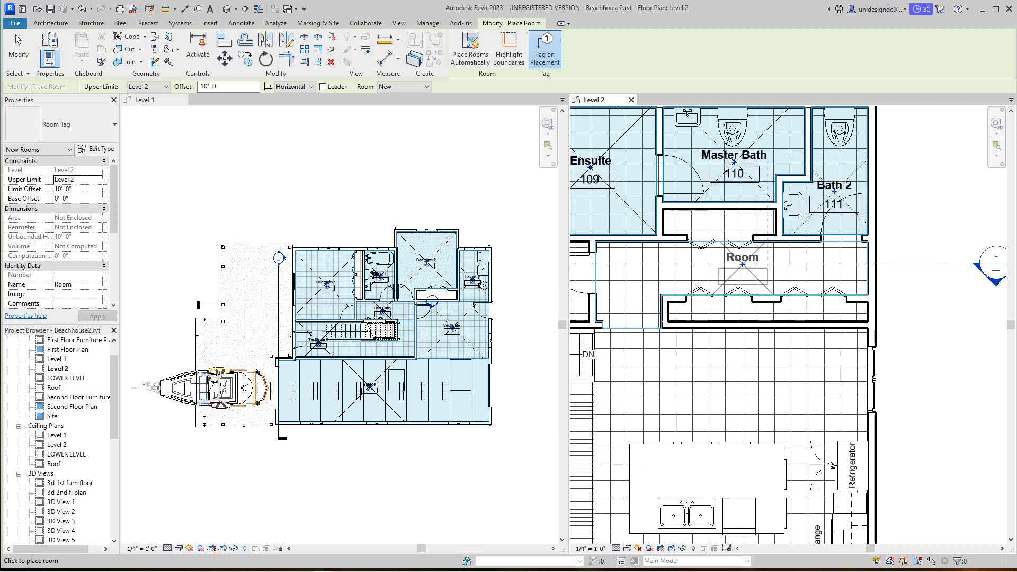
pyautogui.click(740, 267)
pyautogui.press('Escape')
pyautogui.press('Escape')
# Step: Name the new hallway room Hall through its room tag
pyautogui.click(743, 267)
pyautogui.click(736, 258)
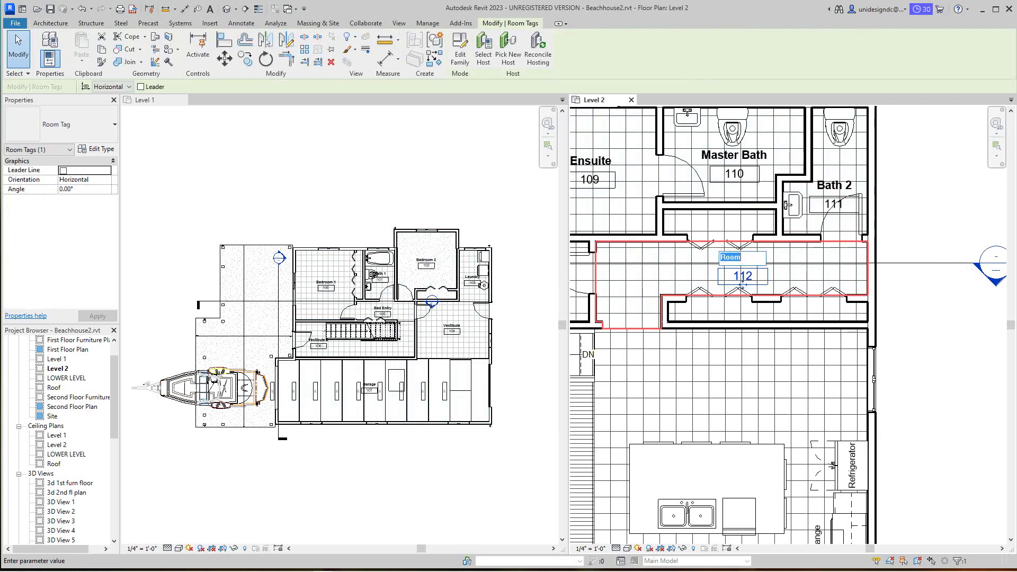
pyautogui.write('Haal')
pyautogui.press('BackSpace')
pyautogui.press('BackSpace')
pyautogui.press('BackSpace')
pyautogui.write('all')
pyautogui.press('Return')
pyautogui.press('Escape')
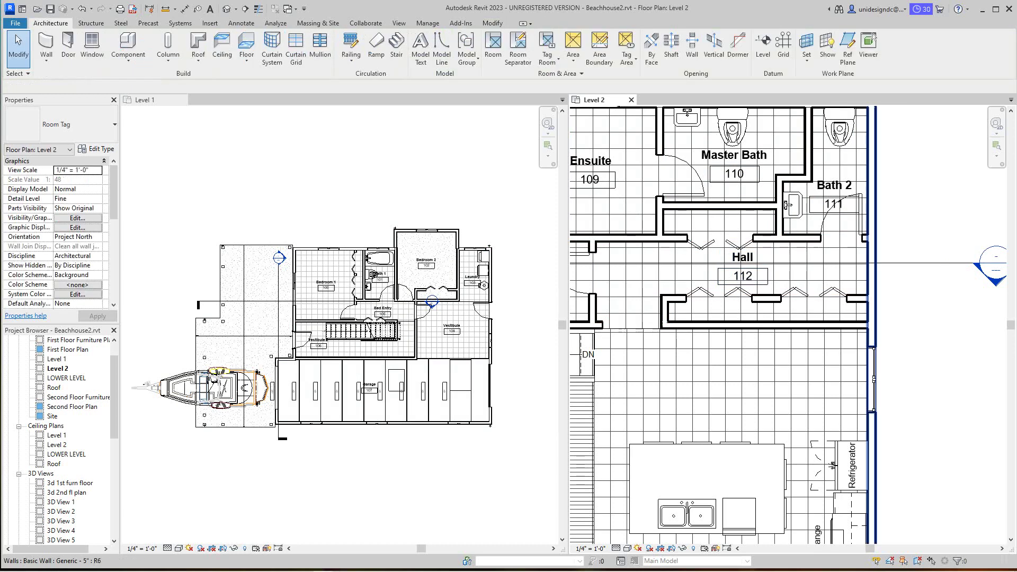
# Step: Place a tagged room in the tiled kitchen area, with its tag over the island
pyautogui.scroll(-3, 868, 340)
pyautogui.moveTo(868, 339); pyautogui.dragTo(848, 341, button='middle')
pyautogui.scroll(-1, 713, 348)
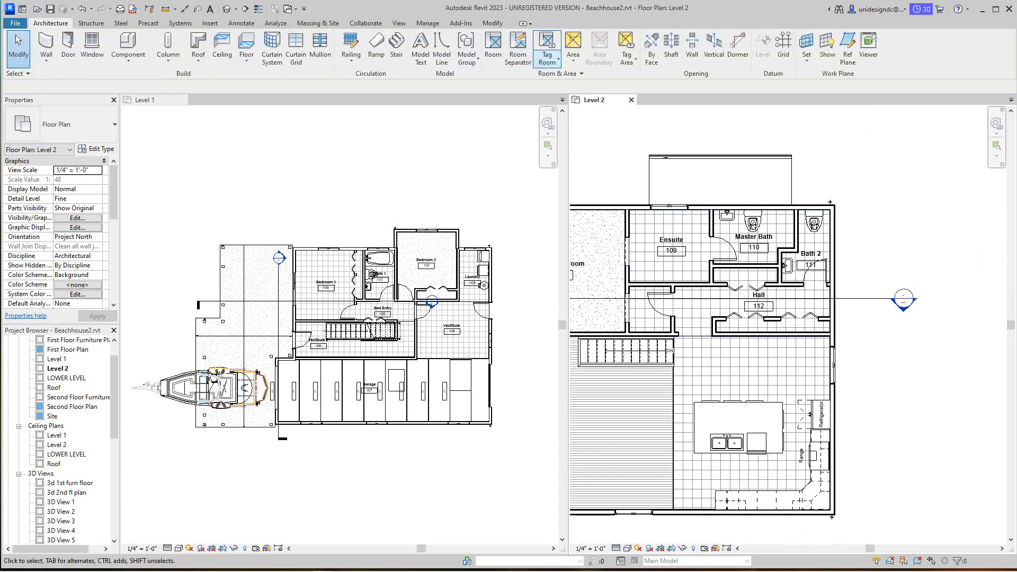
pyautogui.click(492, 46)
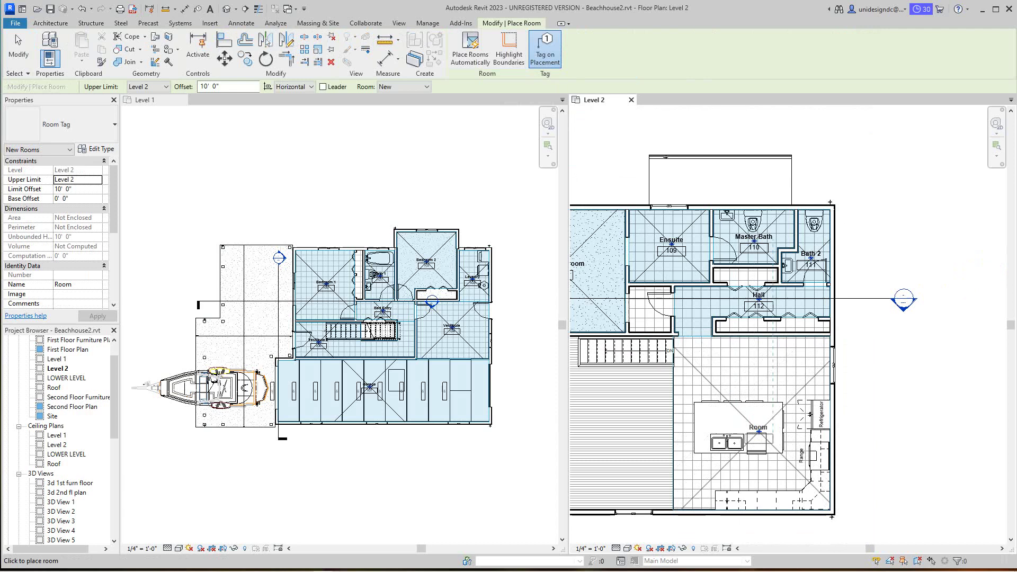
pyautogui.click(750, 417)
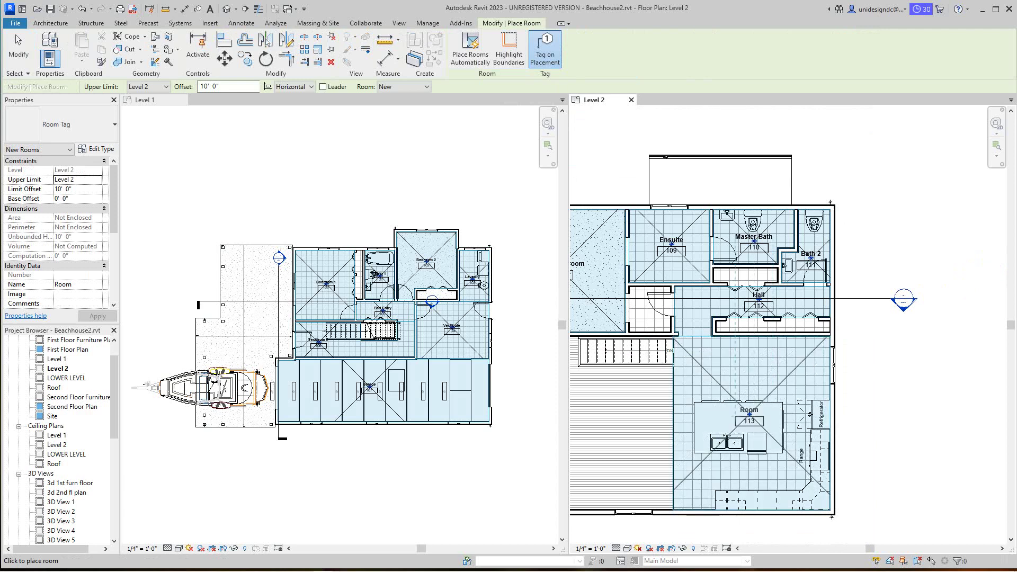
pyautogui.press('Escape')
pyautogui.press('Escape')
# Step: Name the room tagged over the island Kitchen
pyautogui.scroll(3, 749, 421)
pyautogui.scroll(2, 749, 433)
pyautogui.doubleClick(749, 432)
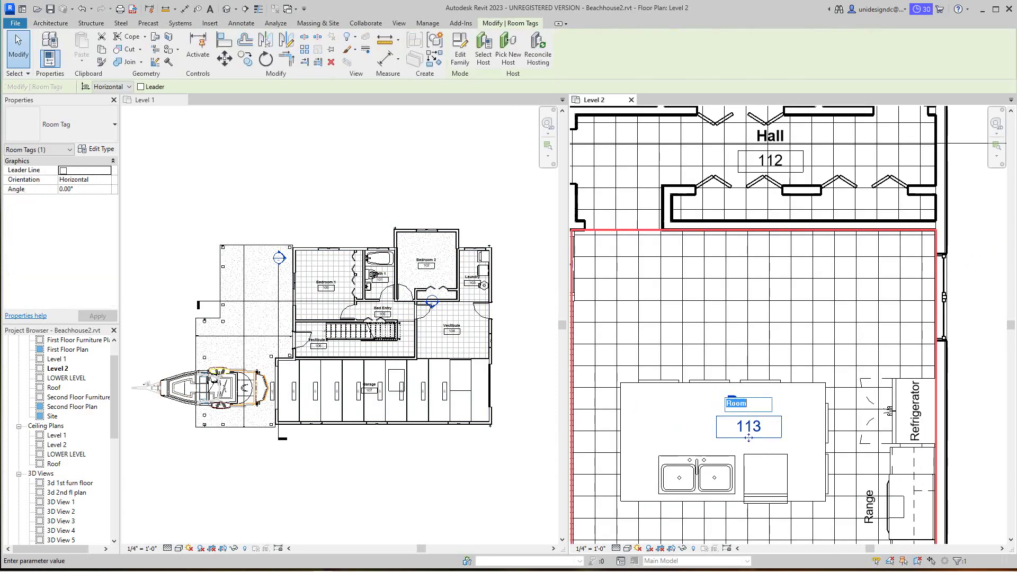
pyautogui.write('Kitchen')
pyautogui.click(855, 352)
# Step: Place a tagged room in the large plank-floored area beside the kitchen
pyautogui.scroll(-3, 892, 440)
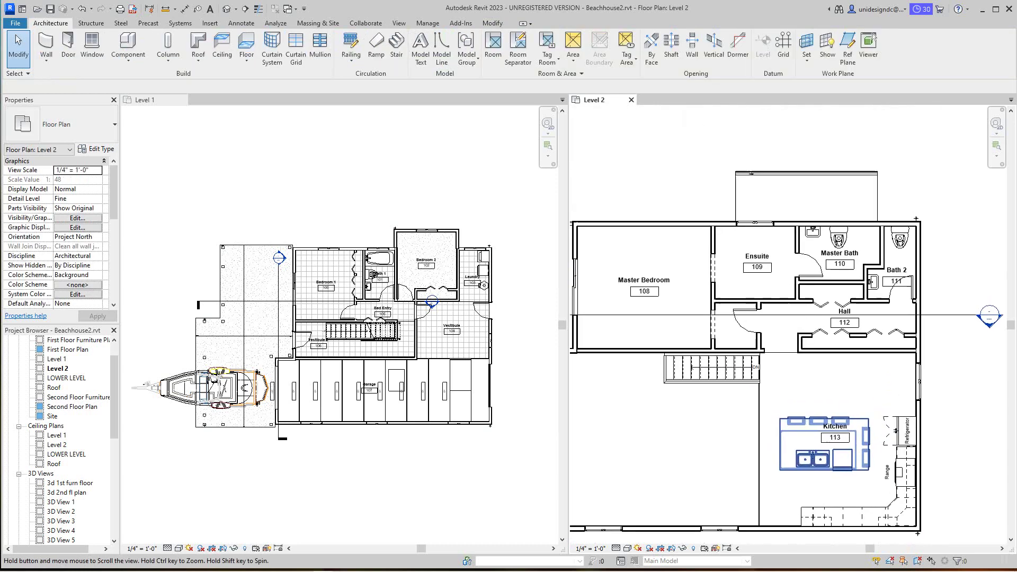
pyautogui.moveTo(819, 445); pyautogui.dragTo(918, 441, button='middle')
pyautogui.scroll(-1, 792, 435)
pyautogui.moveTo(793, 435); pyautogui.dragTo(772, 384, button='middle')
pyautogui.scroll(2, 784, 399)
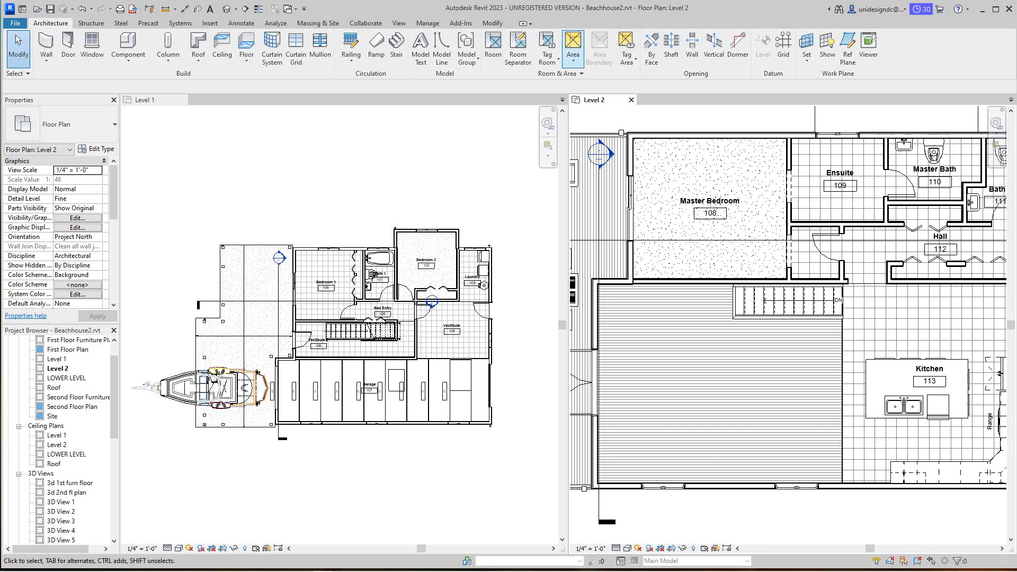
pyautogui.click(493, 45)
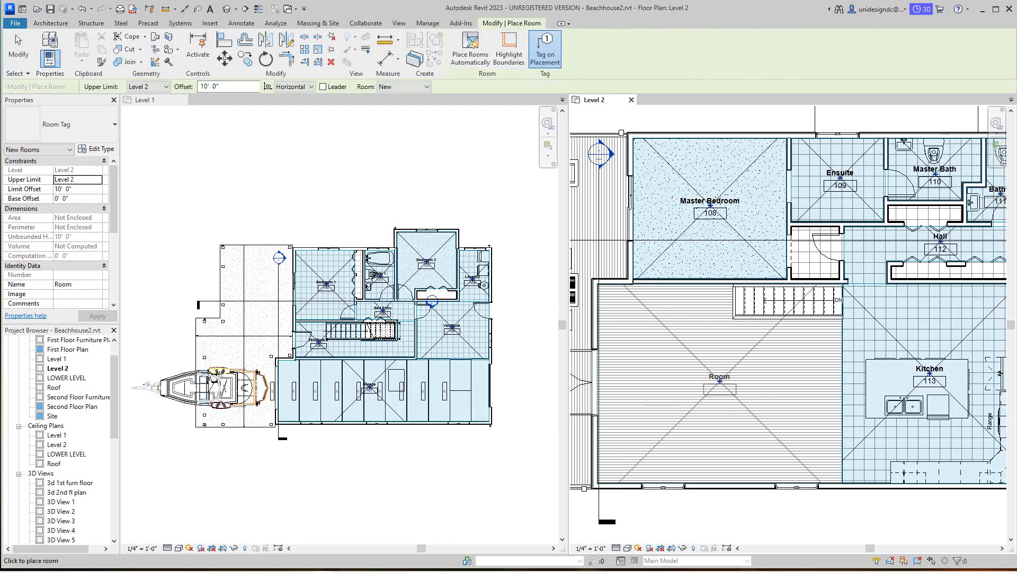
pyautogui.click(724, 381)
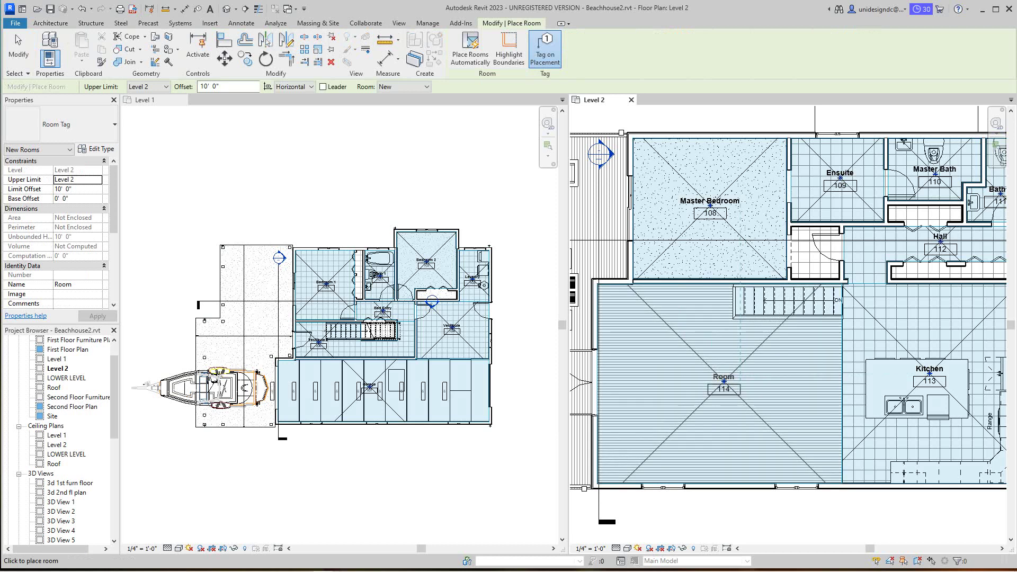
pyautogui.press('Escape')
pyautogui.press('Escape')
# Step: Name the plank-floored room beside the kitchen Living Room
pyautogui.click(724, 389)
pyautogui.click(713, 374)
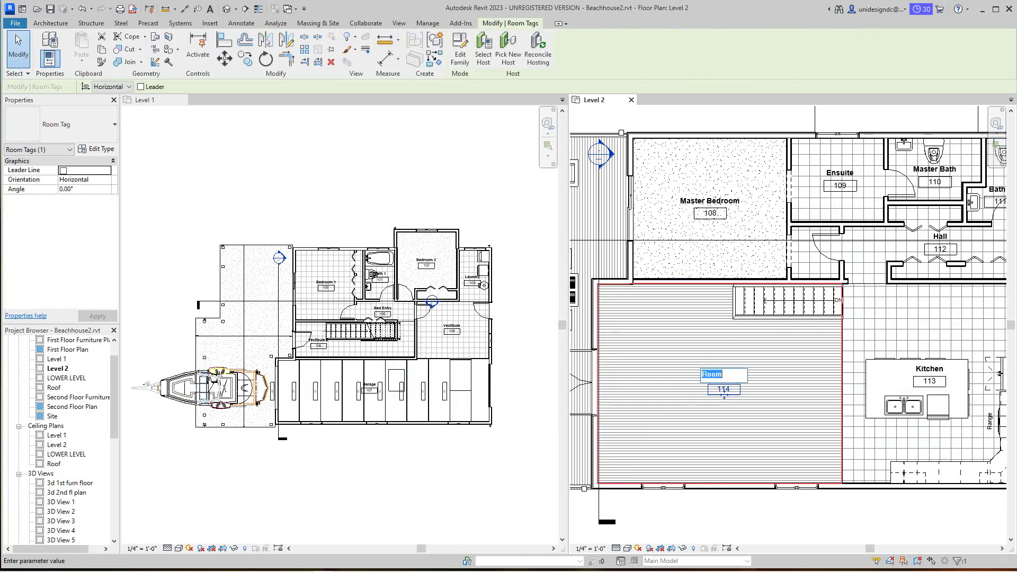
pyautogui.write('Living Room')
pyautogui.click(792, 500)
pyautogui.click(791, 500)
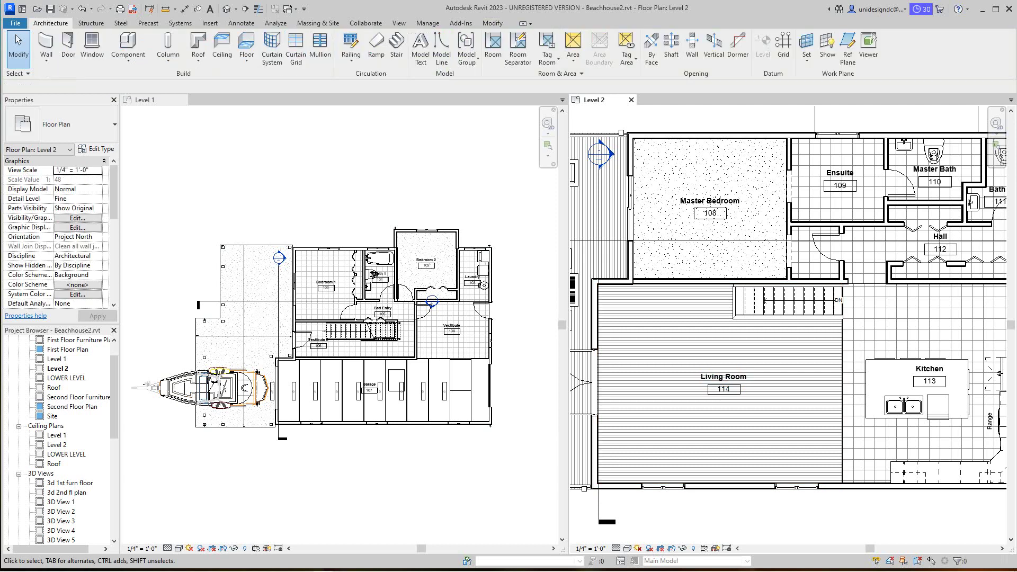
# Step: Start a new schedule of quantities and filter its category list to Architecture only
pyautogui.scroll(-2, 792, 500)
pyautogui.moveTo(791, 499); pyautogui.dragTo(758, 474, button='middle')
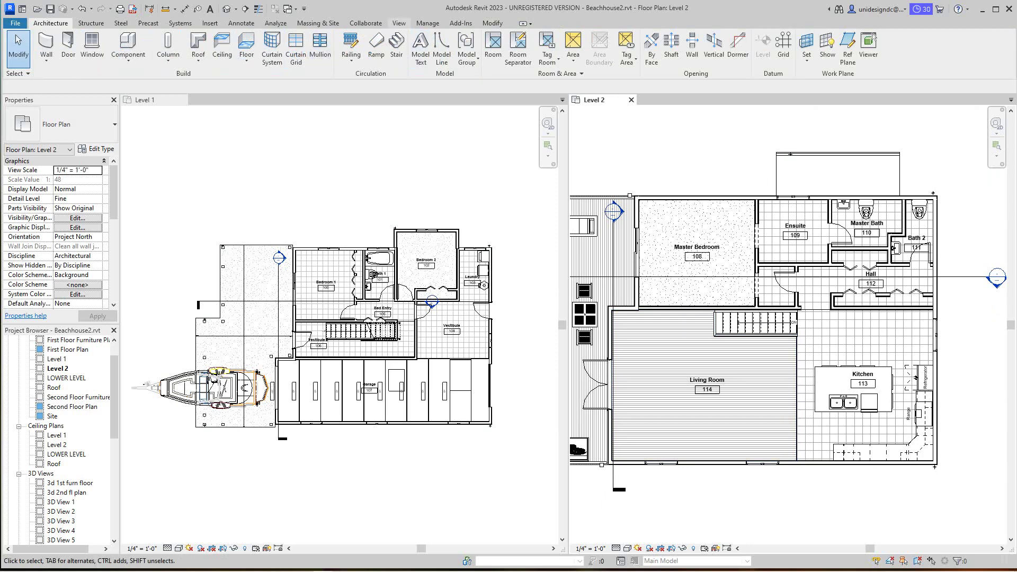
pyautogui.click(399, 23)
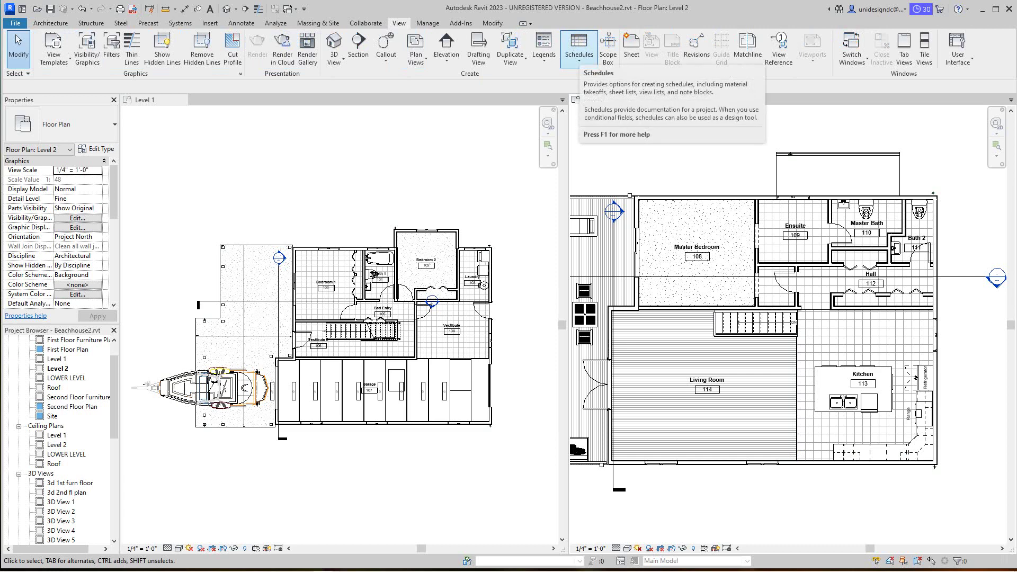
pyautogui.click(580, 58)
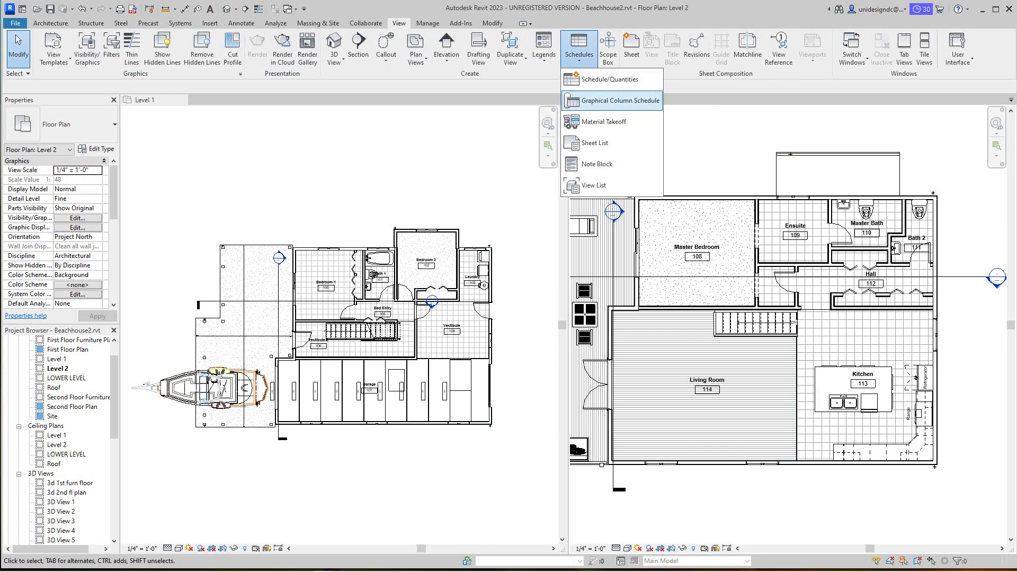
pyautogui.click(609, 79)
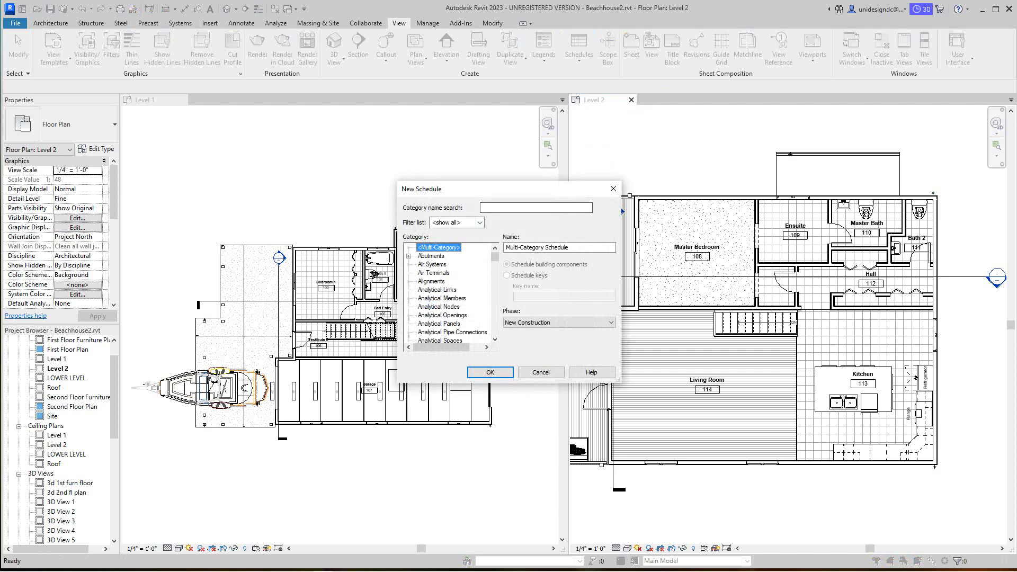
pyautogui.click(480, 222)
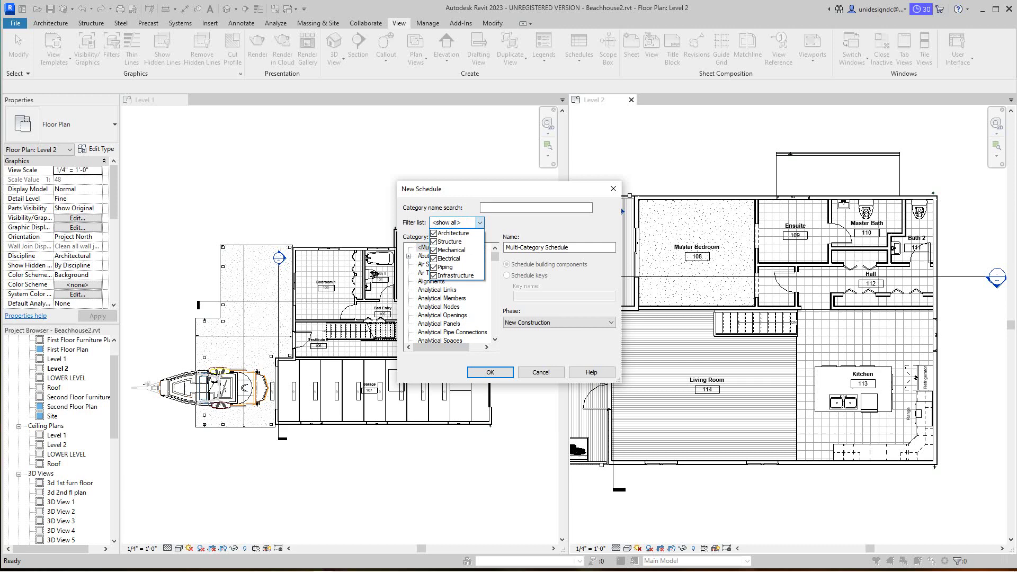
pyautogui.click(434, 241)
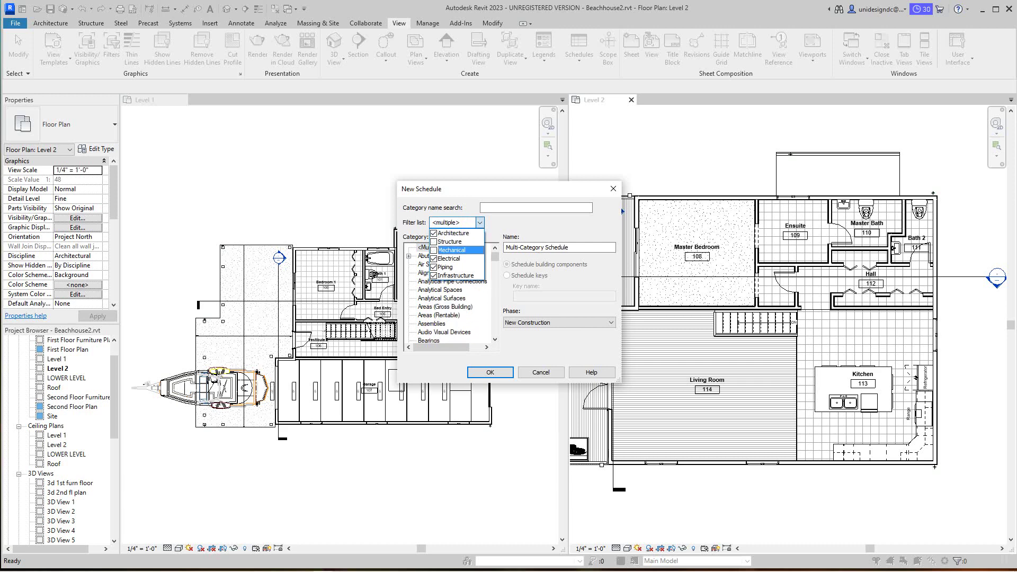
pyautogui.click(433, 250)
pyautogui.click(433, 259)
pyautogui.click(433, 267)
pyautogui.click(433, 276)
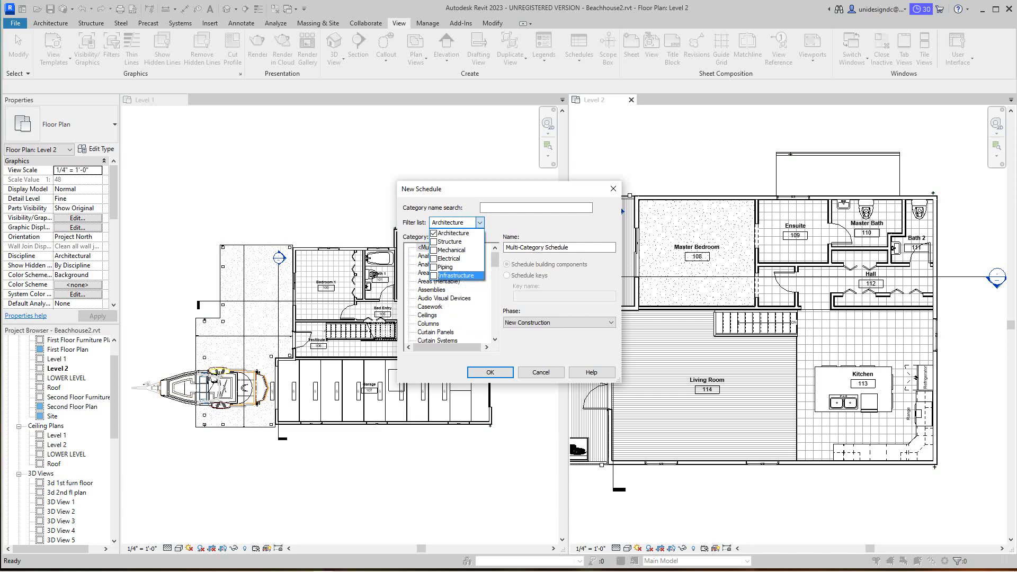
pyautogui.click(480, 223)
# Step: Create the schedule for the Rooms category as Room Schedule, with building components and the New Construction phase
pyautogui.scroll(-3, 451, 294)
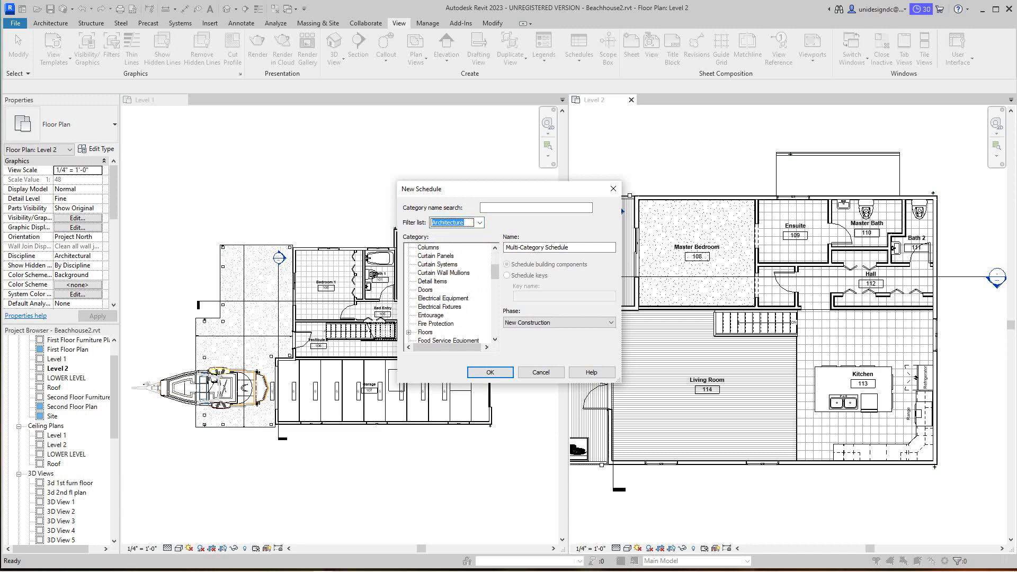
pyautogui.scroll(-6, 450, 294)
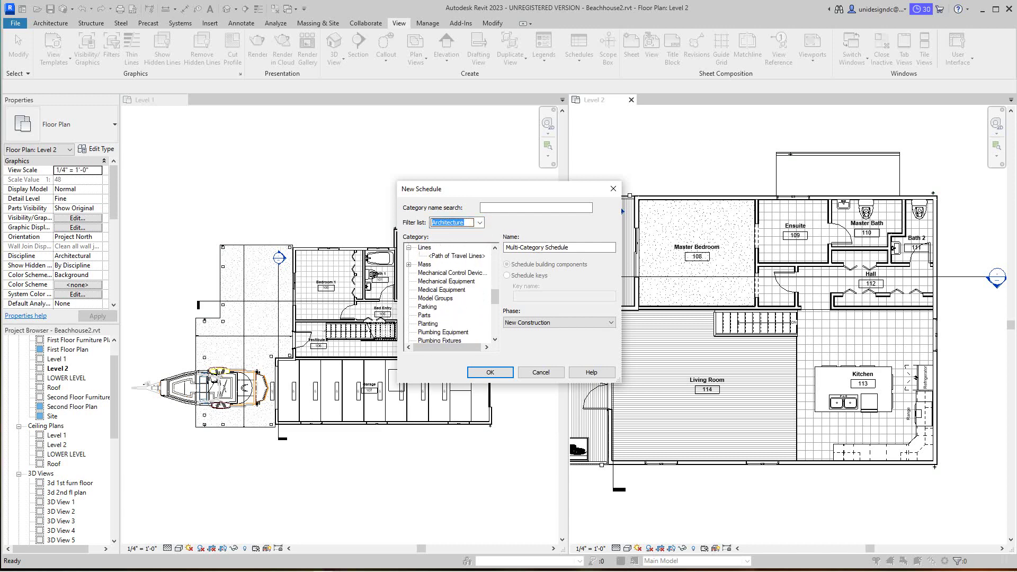
pyautogui.scroll(-5, 450, 294)
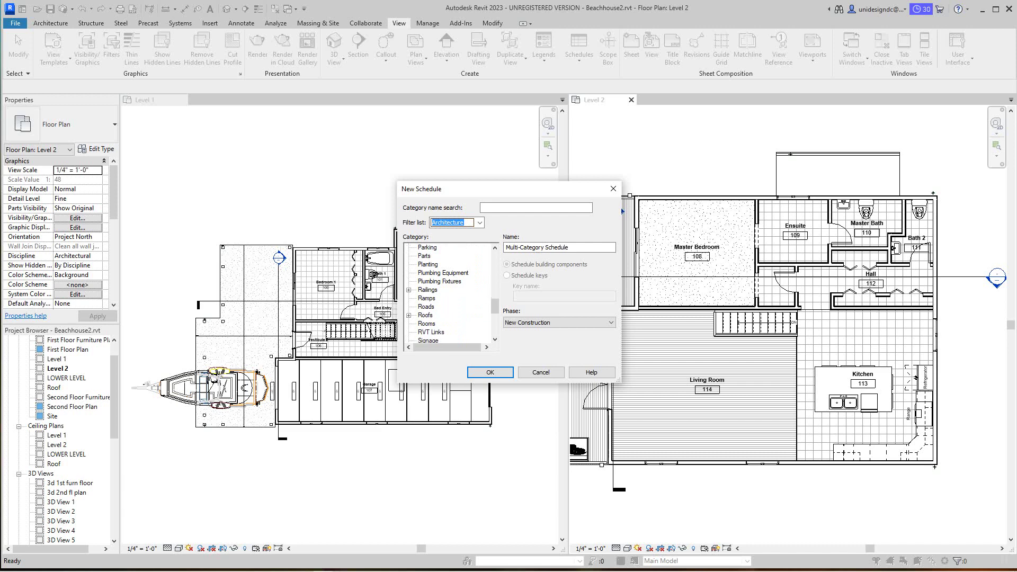
pyautogui.scroll(-1, 451, 295)
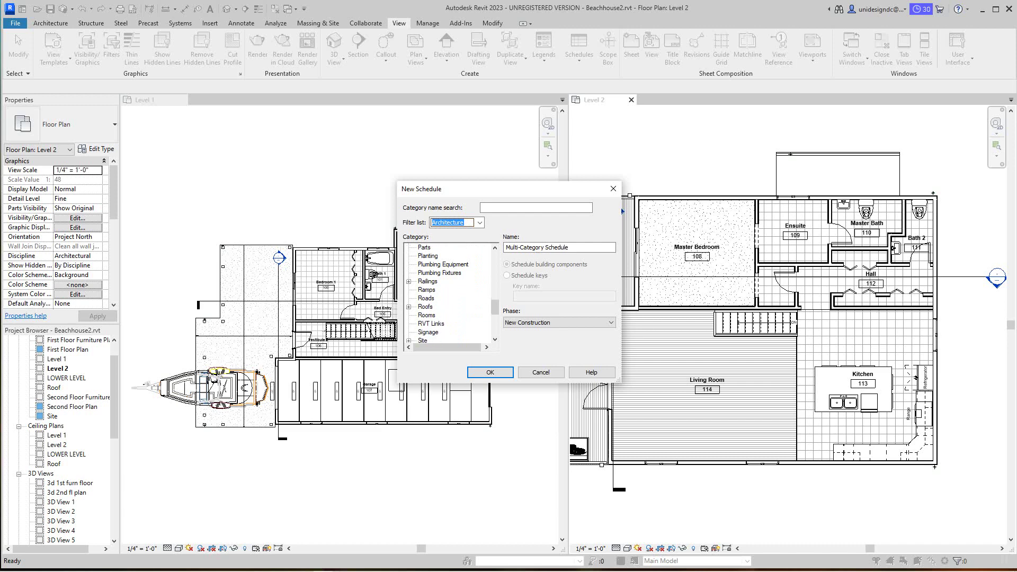
pyautogui.click(426, 315)
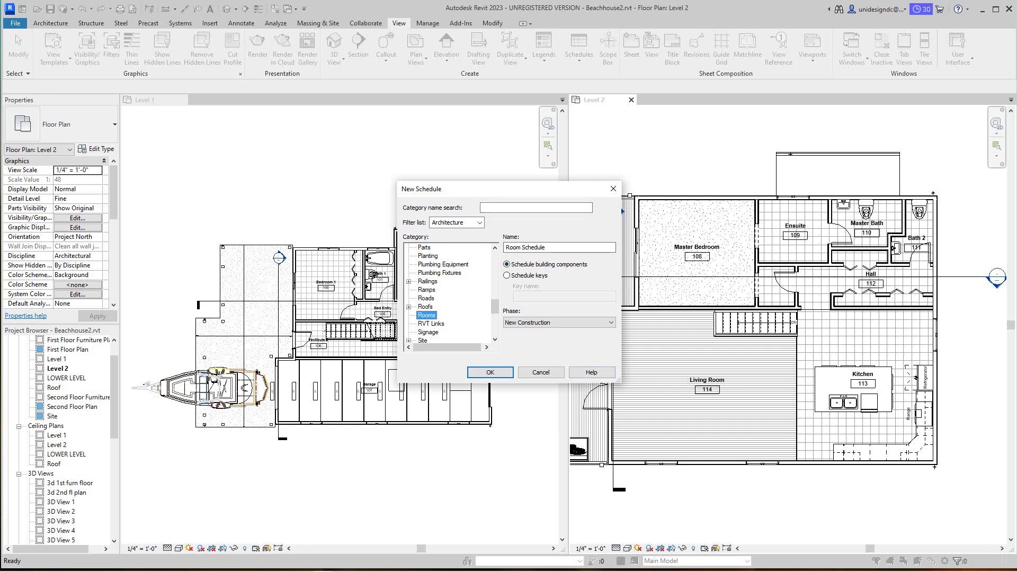
pyautogui.click(490, 372)
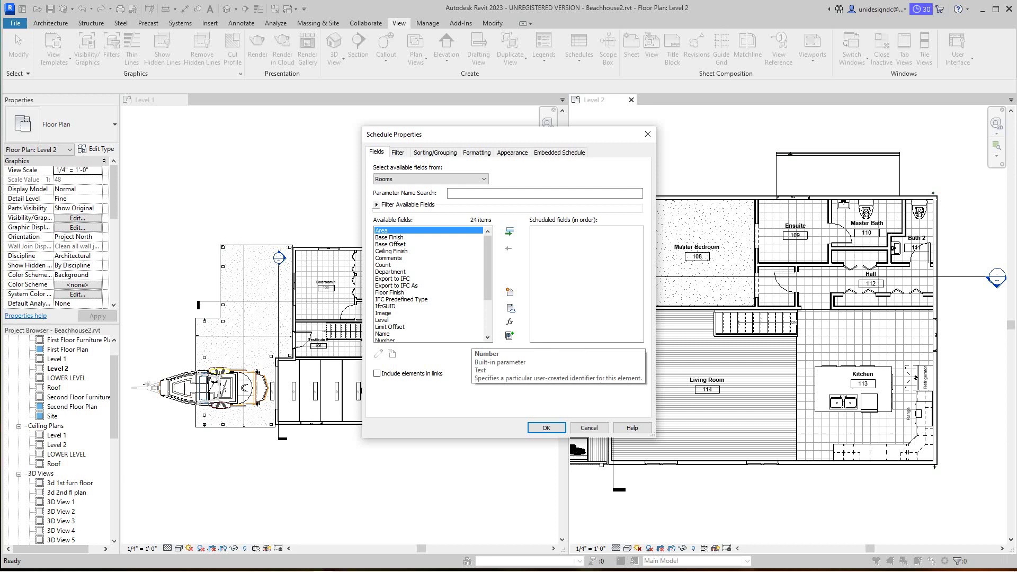
# Step: Add the Number field to the room schedule's scheduled fields
pyautogui.scroll(-3, 430, 283)
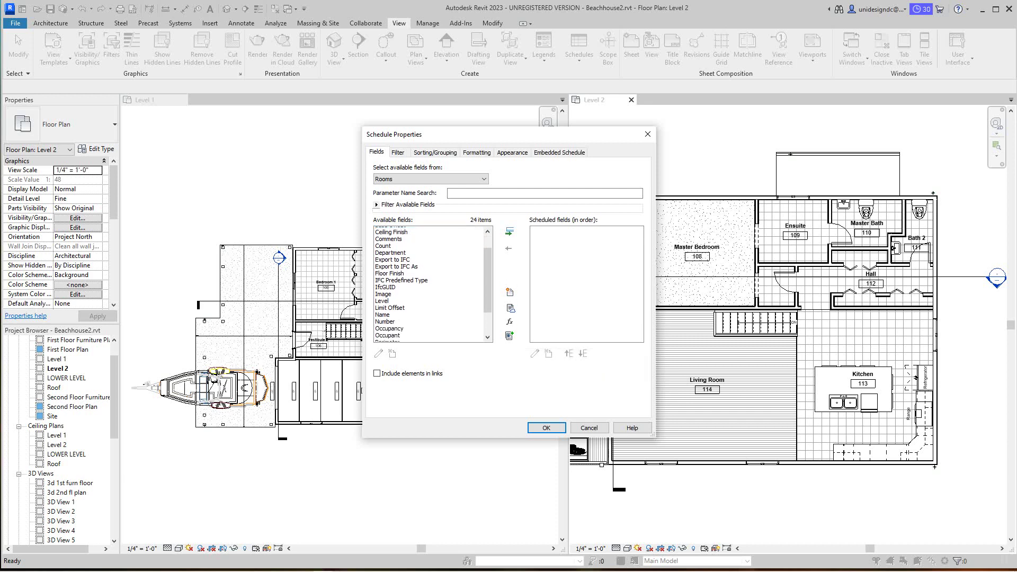
pyautogui.click(385, 286)
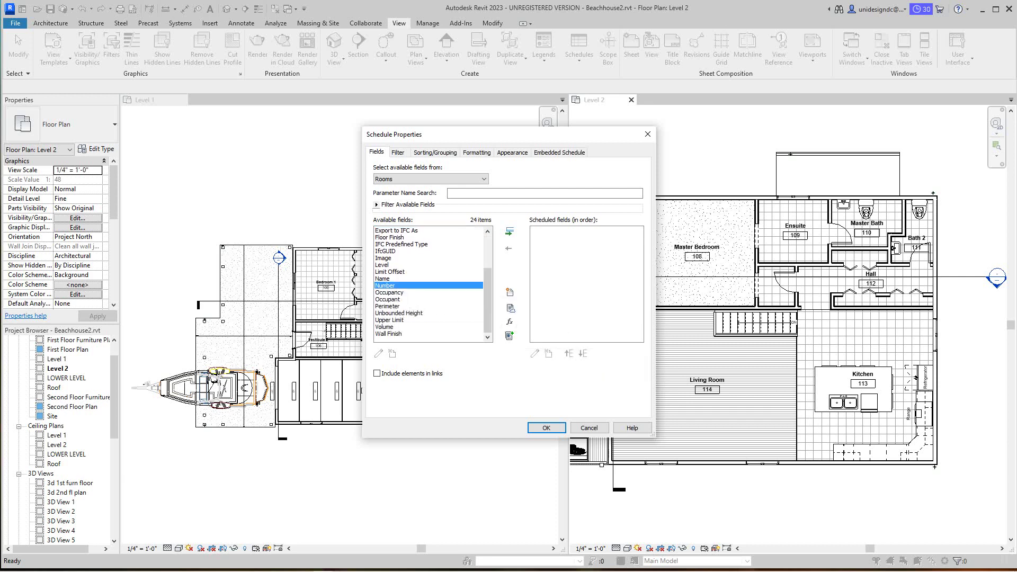
pyautogui.click(509, 232)
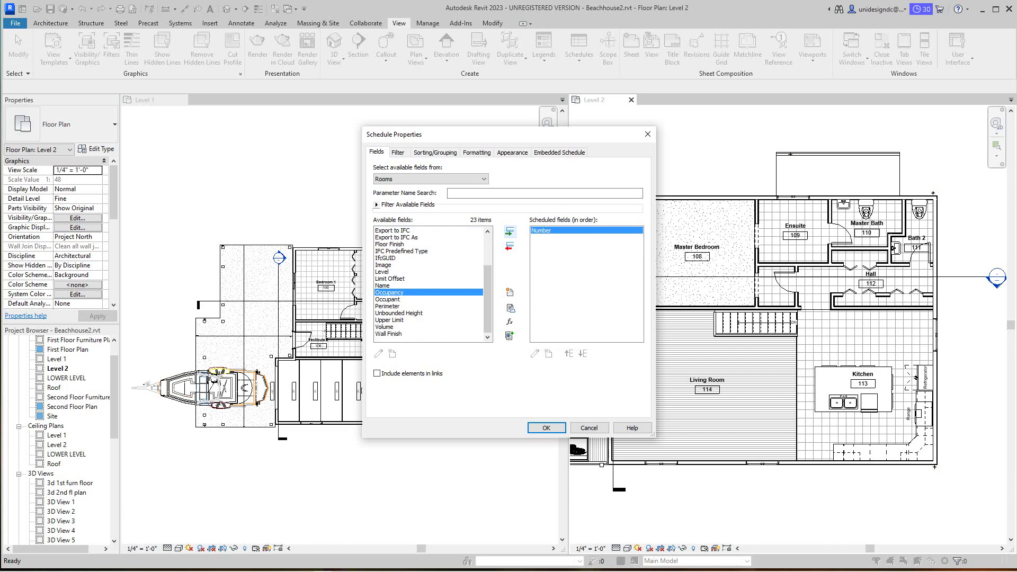
# Step: Add the Name and Base Finish fields to the room schedule's scheduled fields
pyautogui.scroll(3, 413, 297)
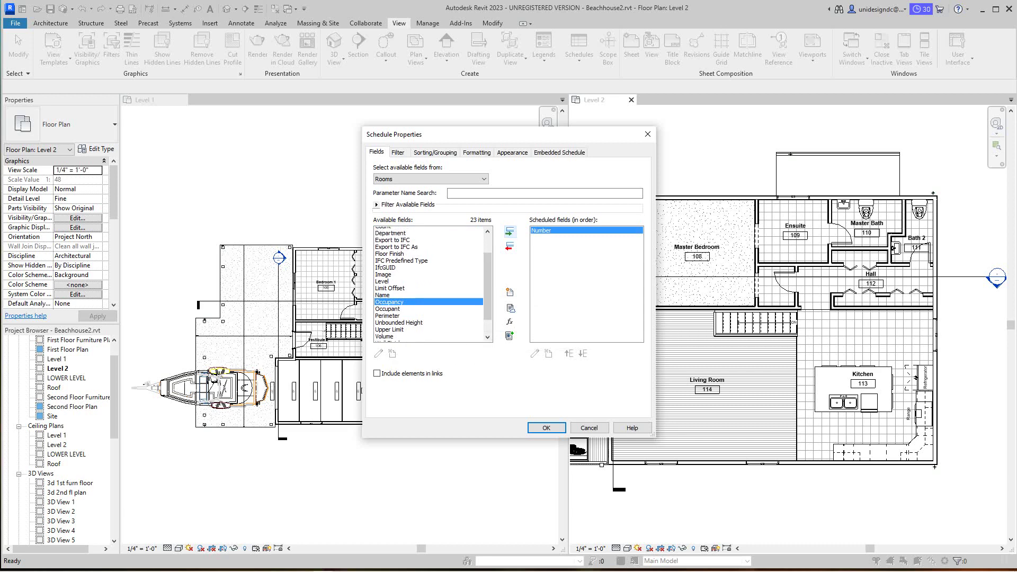
pyautogui.scroll(-1, 413, 296)
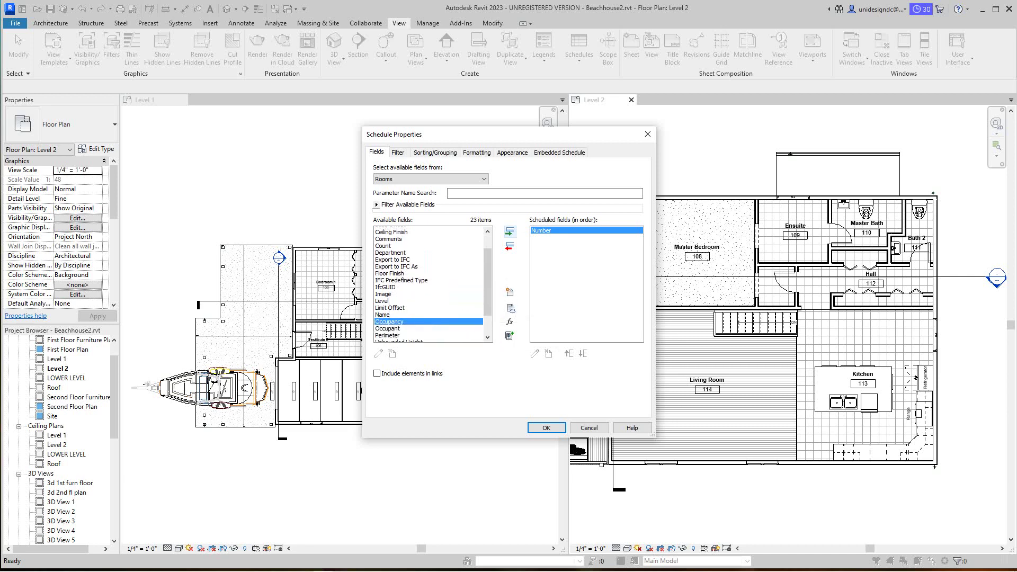
pyautogui.click(383, 314)
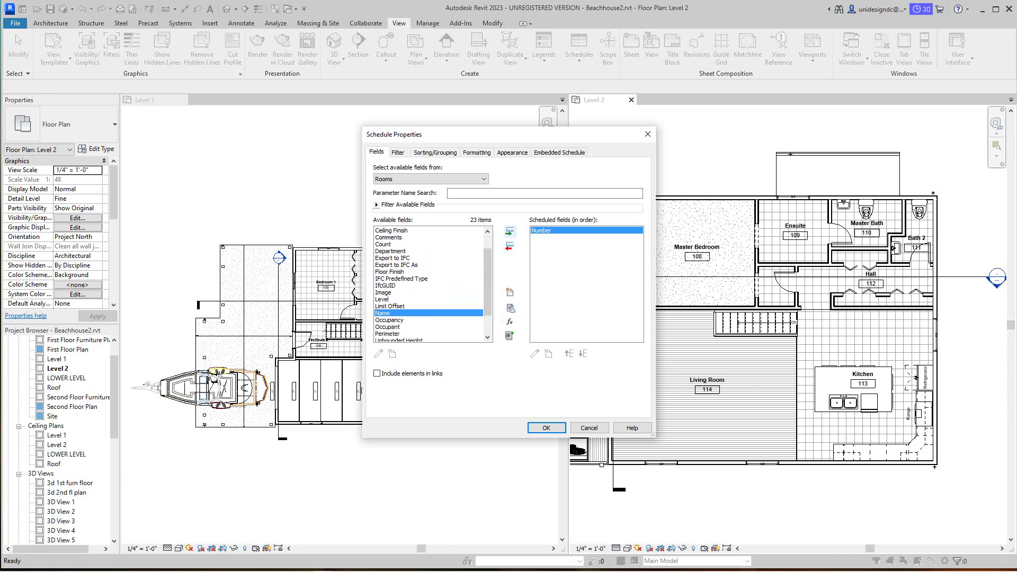
pyautogui.click(509, 231)
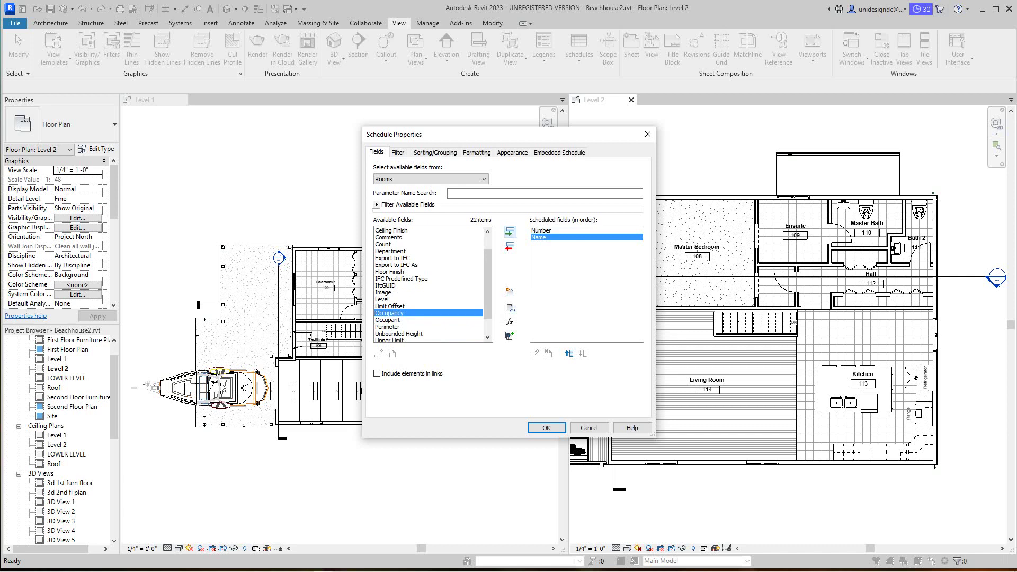
pyautogui.scroll(-1, 429, 283)
pyautogui.scroll(2, 429, 284)
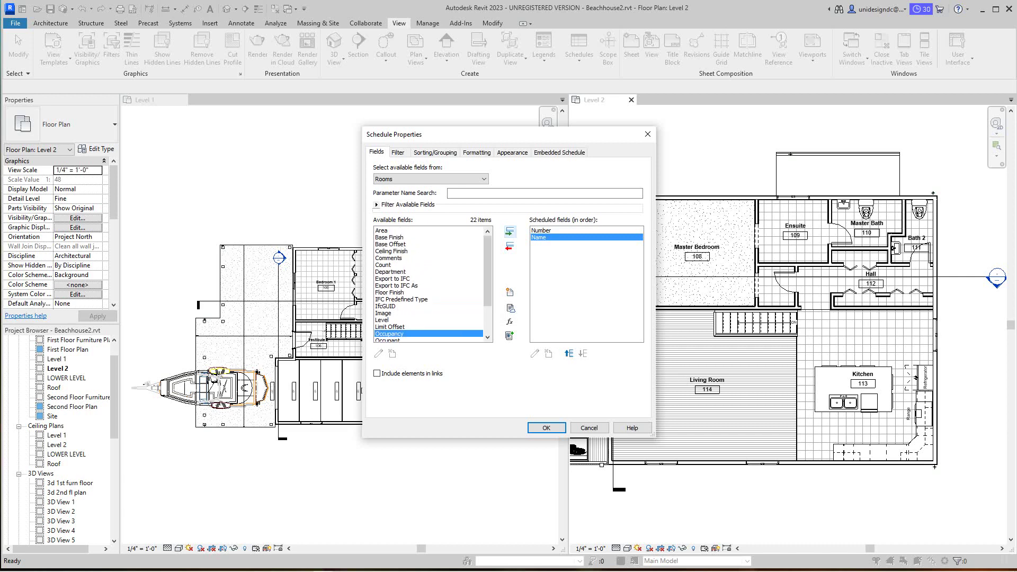
pyautogui.click(389, 237)
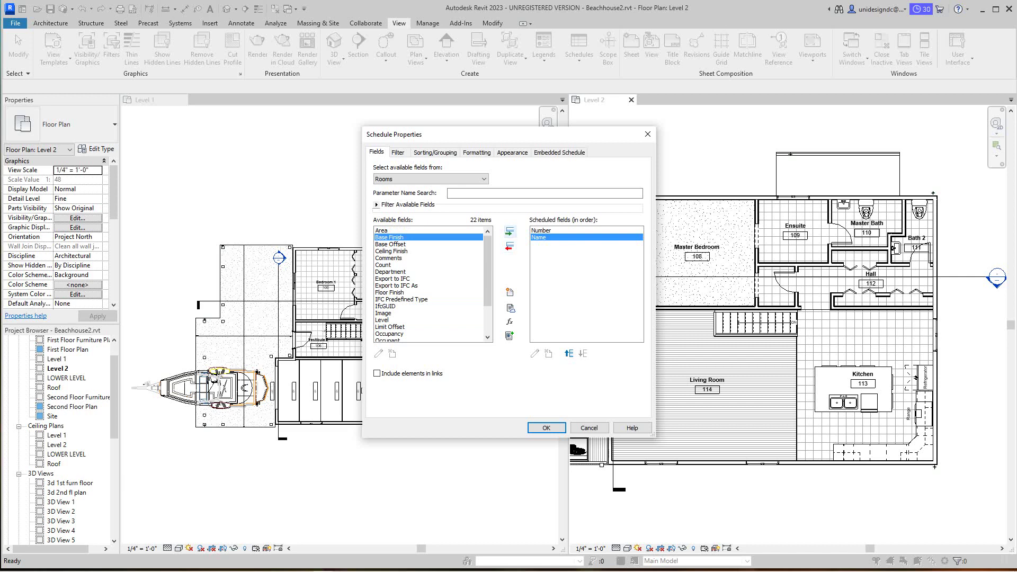
pyautogui.click(509, 232)
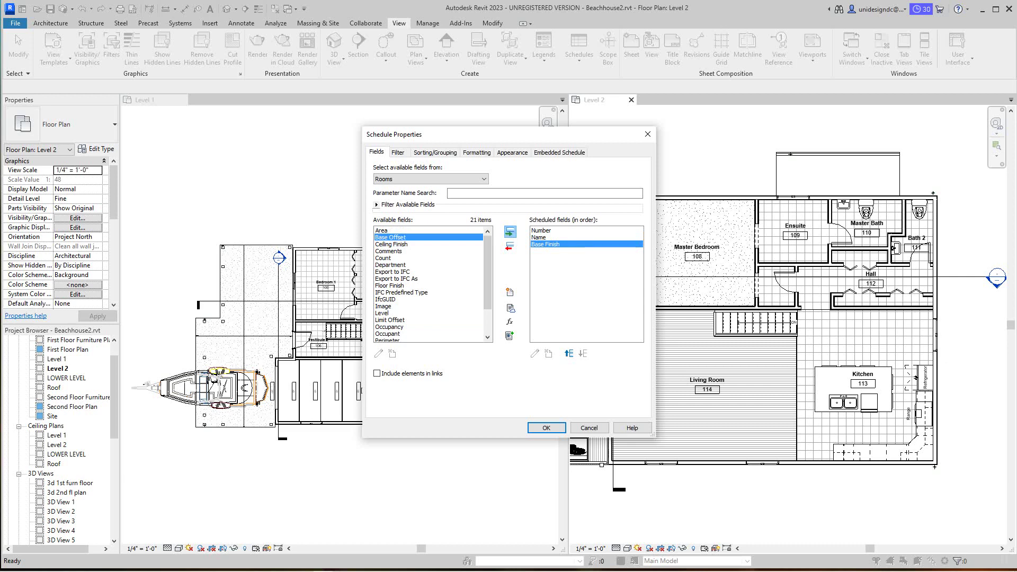
# Step: Add the Ceiling Finish and Wall Finish fields to the room schedule, following Base Finish
pyautogui.scroll(-2, 433, 283)
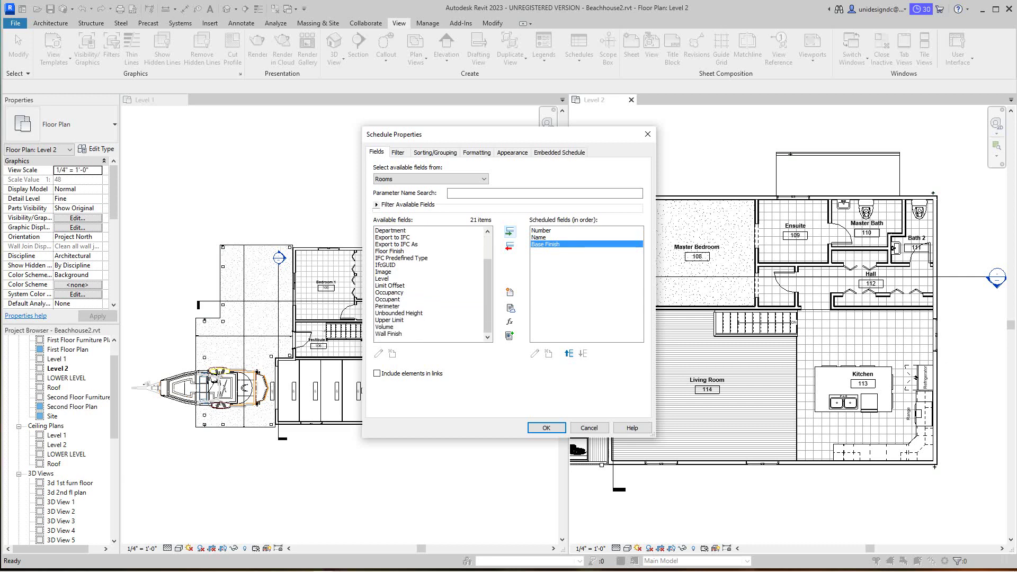
pyautogui.scroll(2, 433, 283)
pyautogui.click(390, 237)
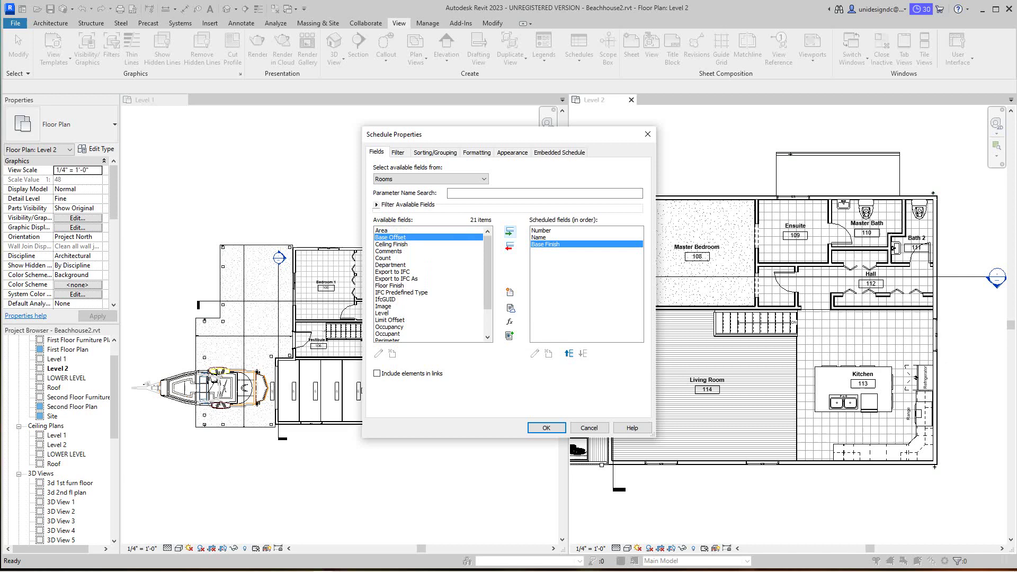
pyautogui.click(392, 244)
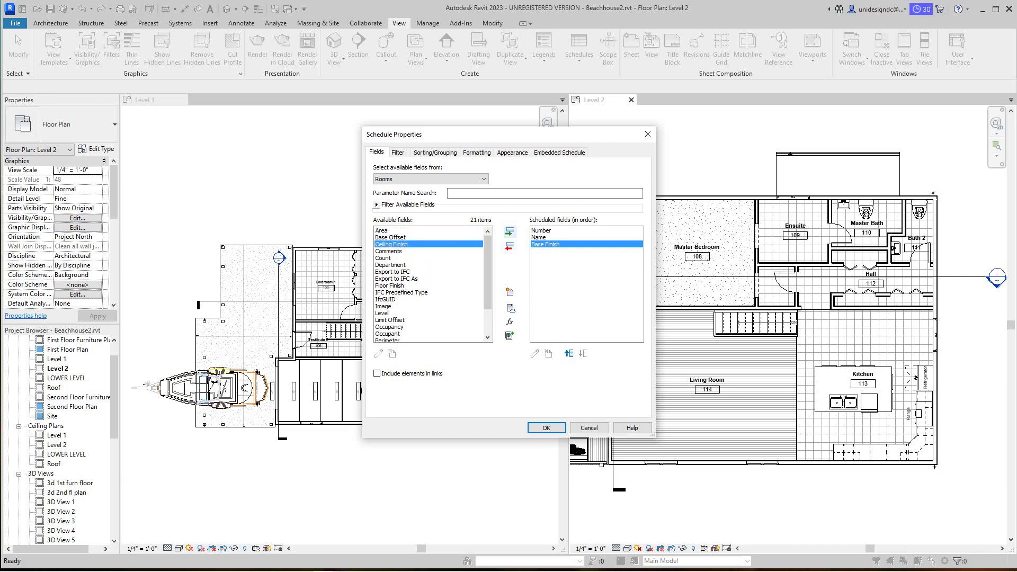
pyautogui.click(510, 232)
pyautogui.scroll(-2, 433, 284)
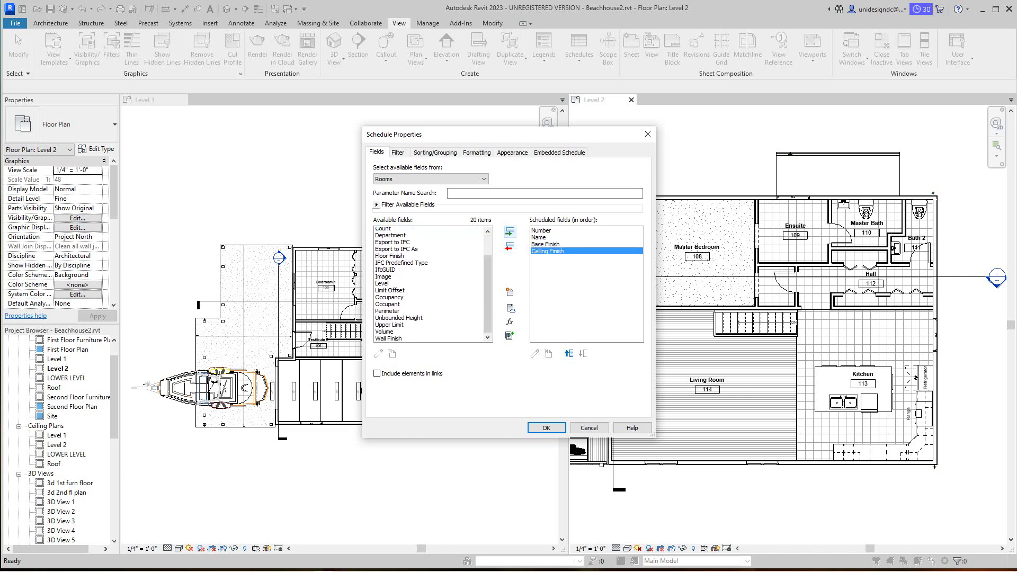
pyautogui.click(388, 334)
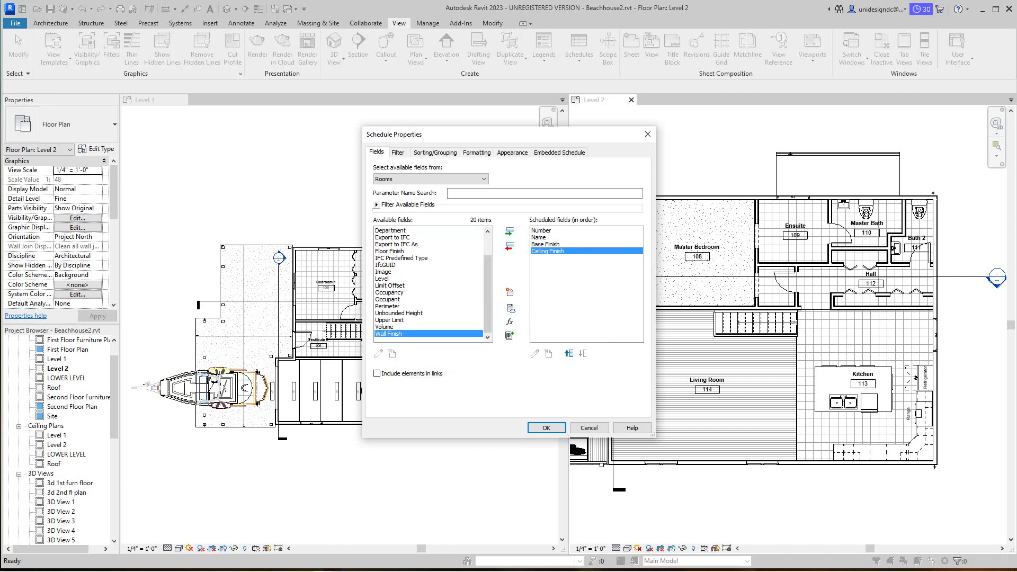
pyautogui.click(510, 231)
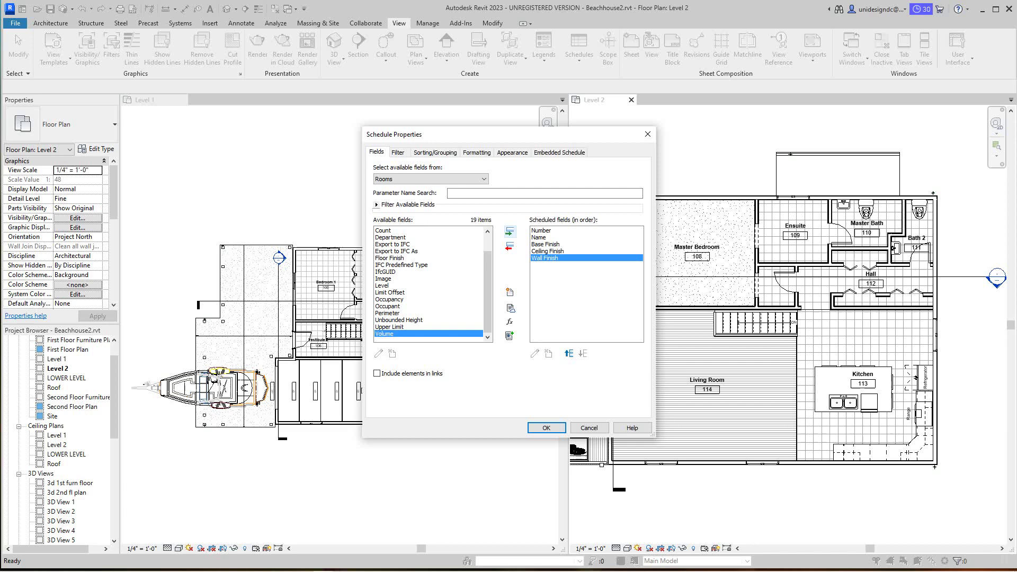
# Step: Add the Volume and Level fields to the room schedule, following Wall Finish
pyautogui.click(509, 232)
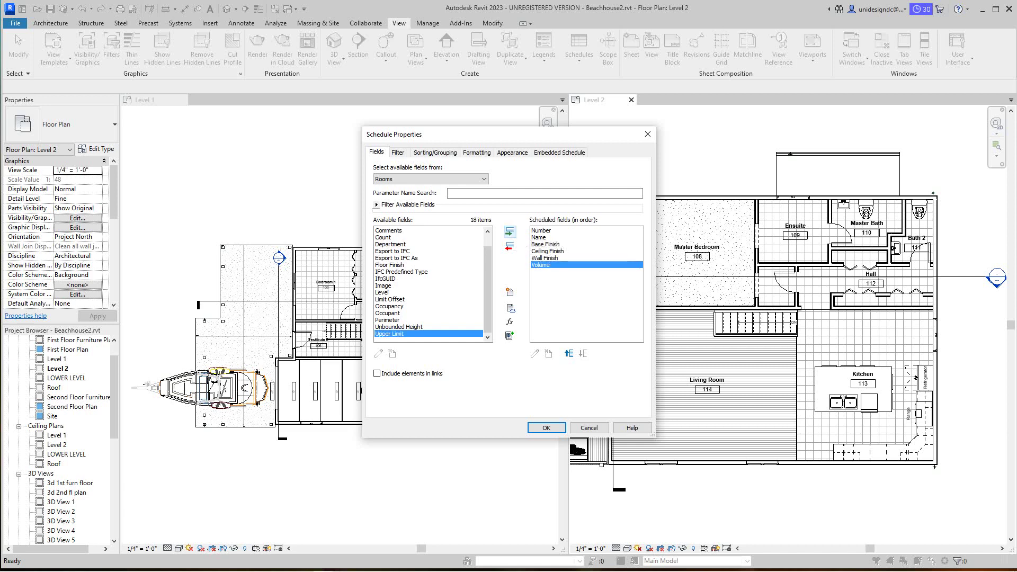
pyautogui.click(387, 293)
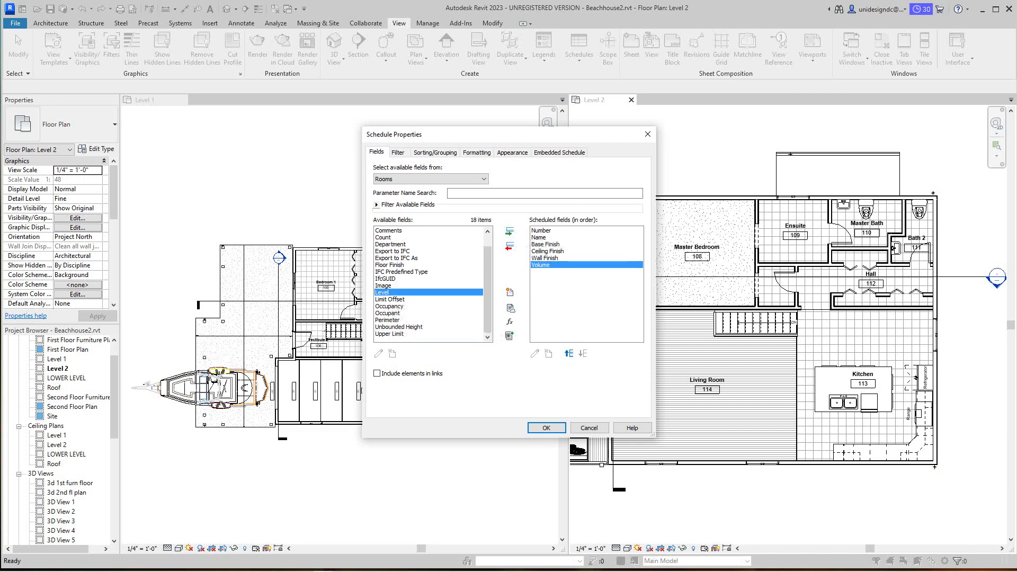
pyautogui.click(510, 232)
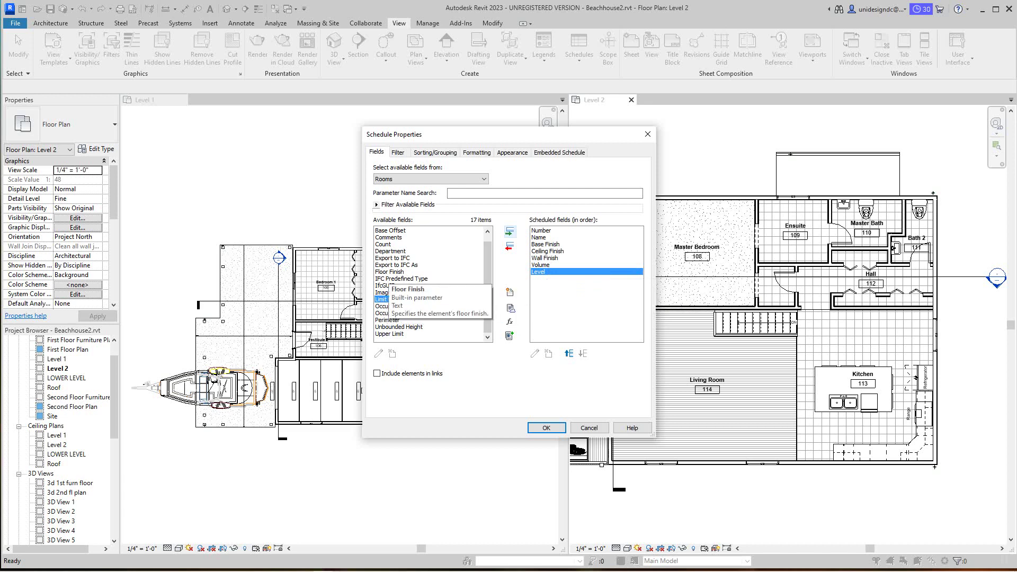
# Step: Add the Floor Finish field as the last scheduled field and generate the room schedule
pyautogui.click(389, 272)
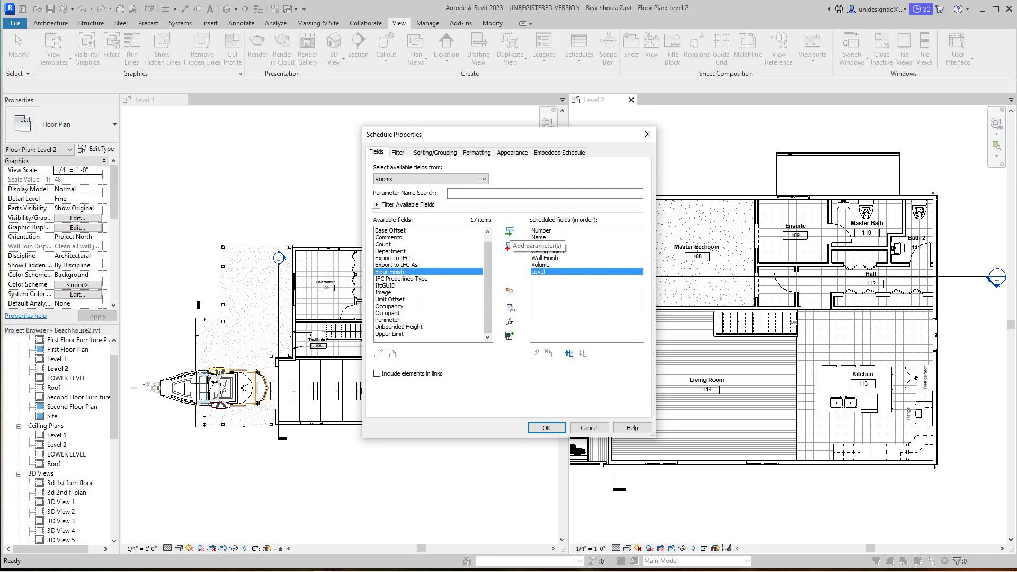
pyautogui.click(510, 231)
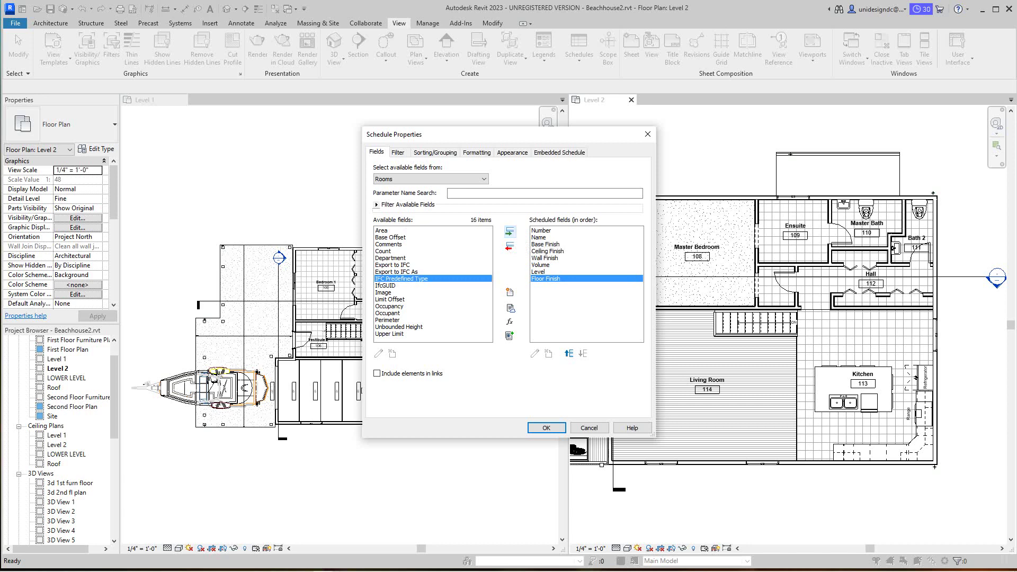
pyautogui.click(546, 428)
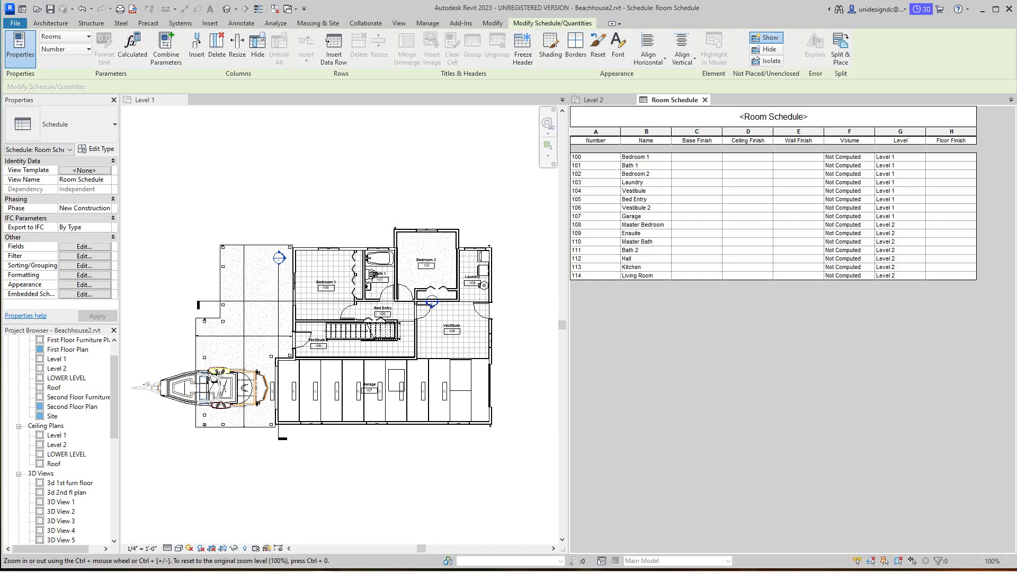
# Step: Review the room schedule's field settings and close them without changing any field
pyautogui.click(84, 246)
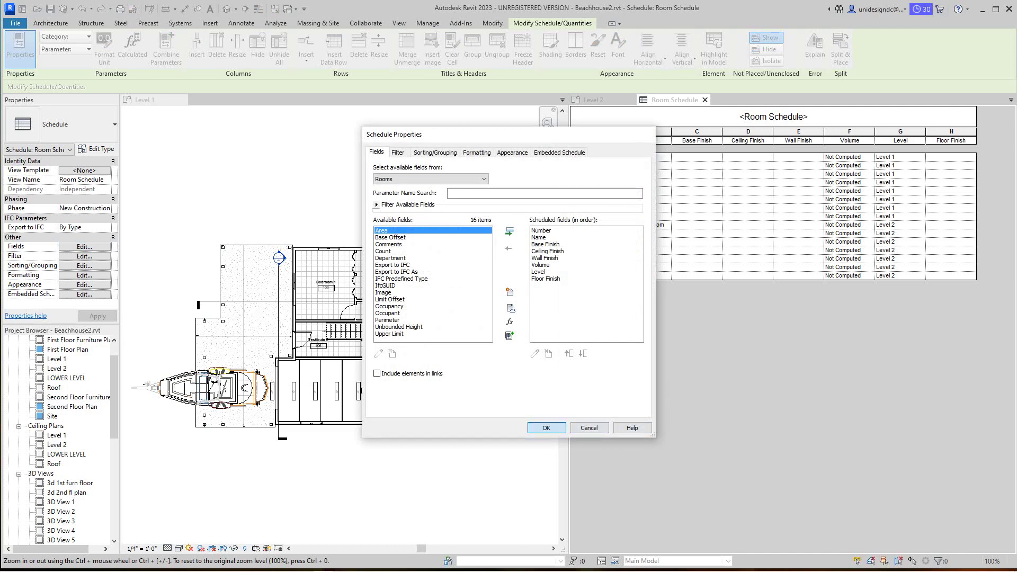
pyautogui.click(546, 428)
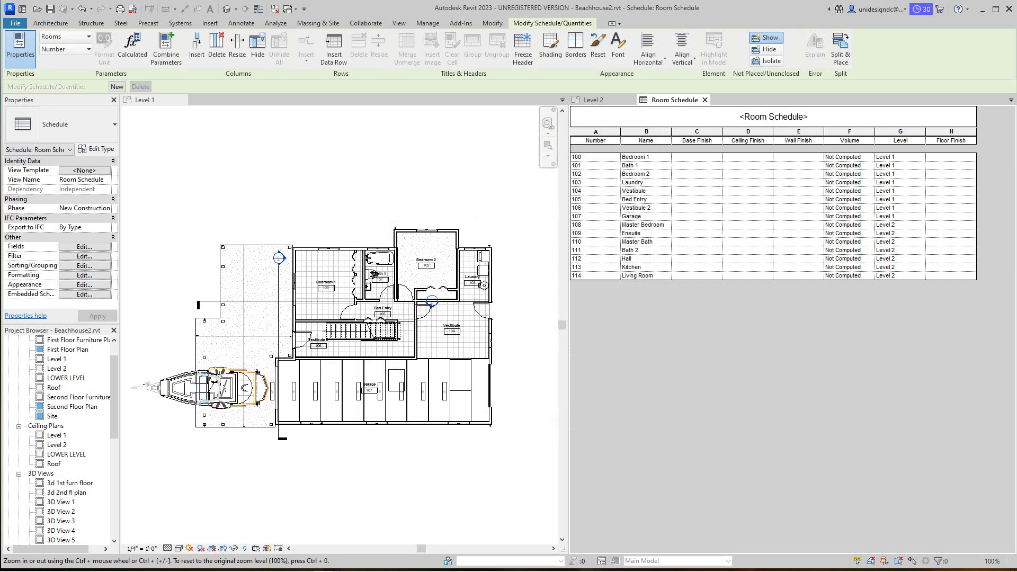
# Step: Switch to the Level 1 floor plan and take a closer look at the rooms around Bedroom 1
pyautogui.scroll(-1, 298, 209)
pyautogui.scroll(2, 298, 210)
pyautogui.moveTo(298, 210); pyautogui.dragTo(292, 187, button='middle')
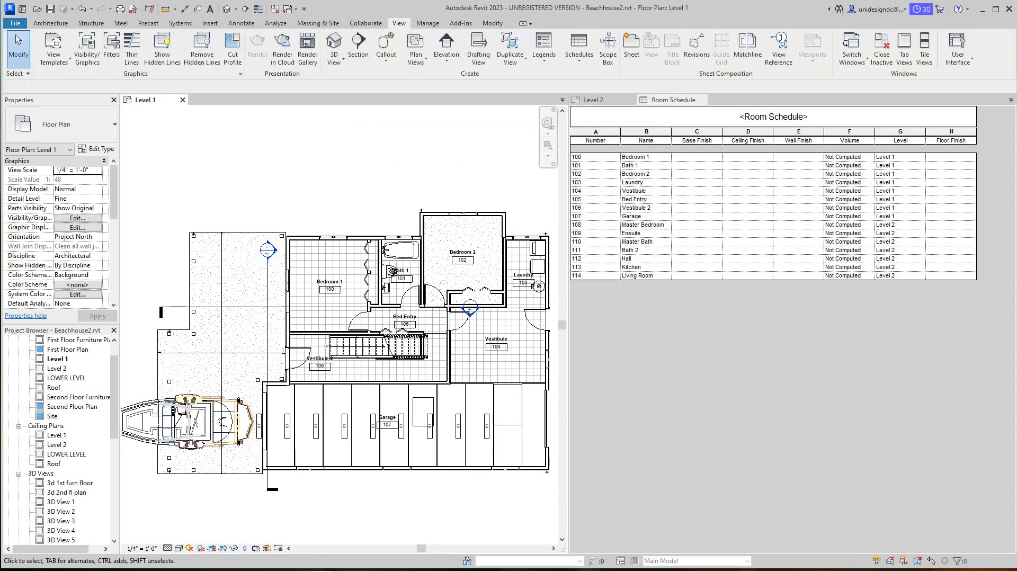
pyautogui.scroll(1, 309, 186)
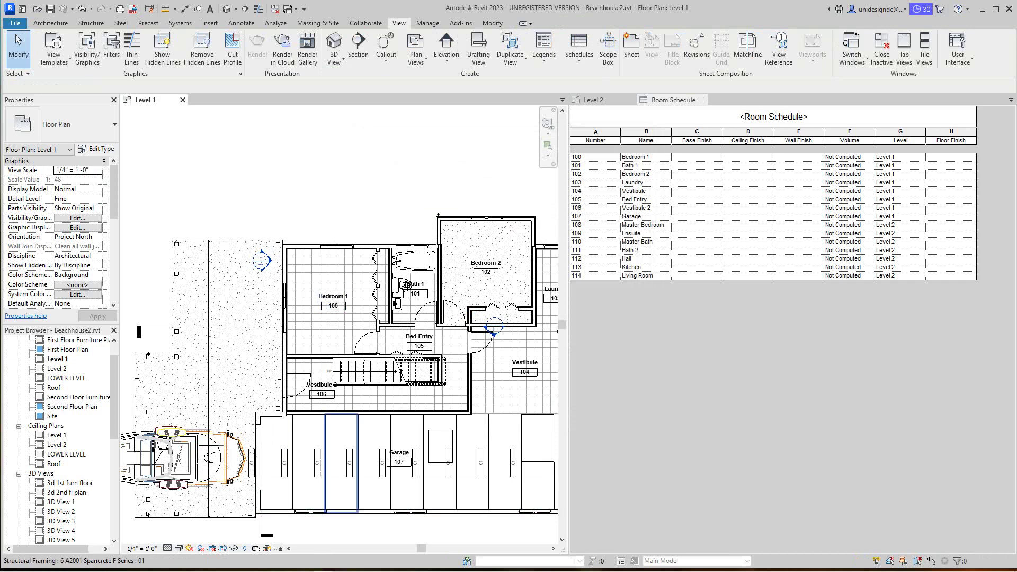